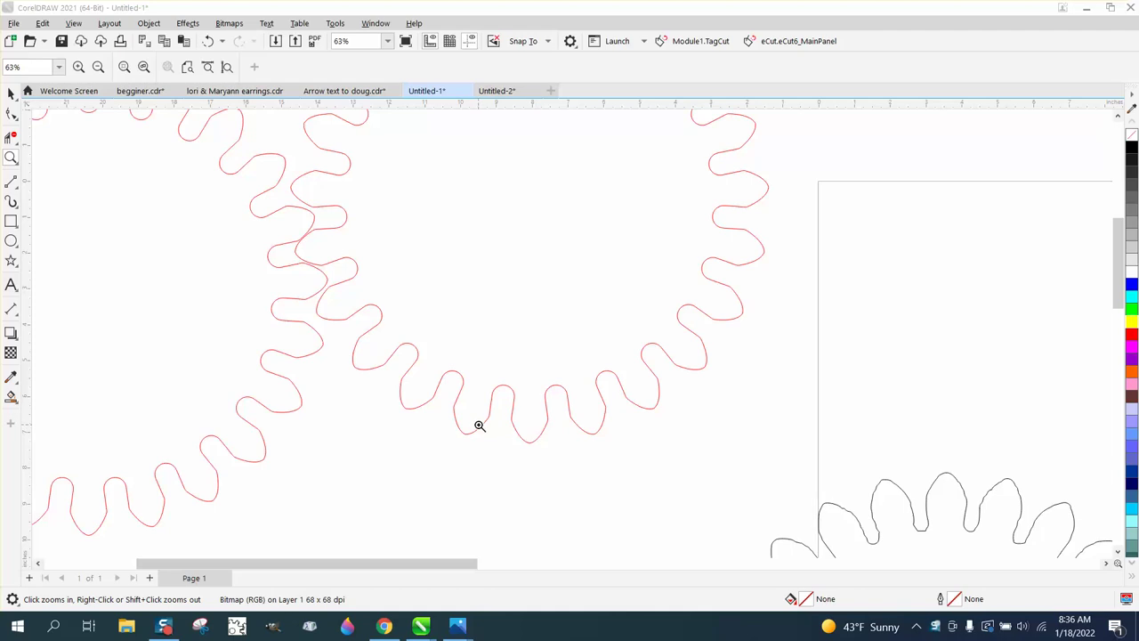
Inspect the gears and overlapping red outlines up close, then nudge the right gear bitmap slightly
{"action": "scroll", "coordinate": [456, 411], "scroll_direction": "down", "scroll_amount": 5}
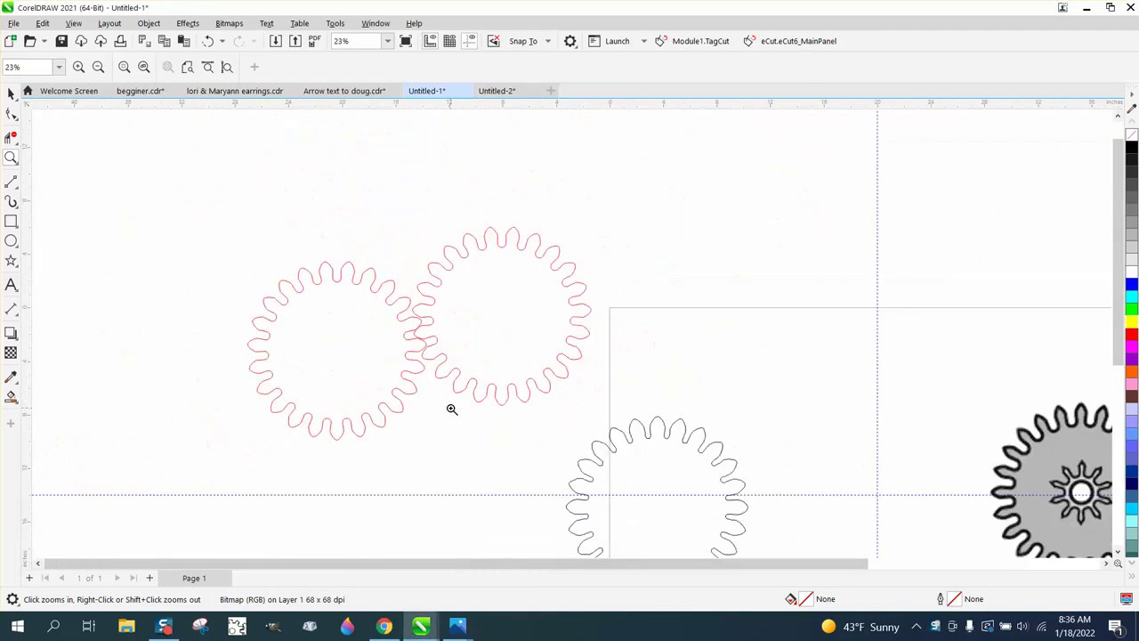
{"action": "left_click_drag", "start_coordinate": [763, 397], "coordinate": [894, 485]}
{"action": "scroll", "coordinate": [525, 277], "scroll_direction": "down", "scroll_amount": 3}
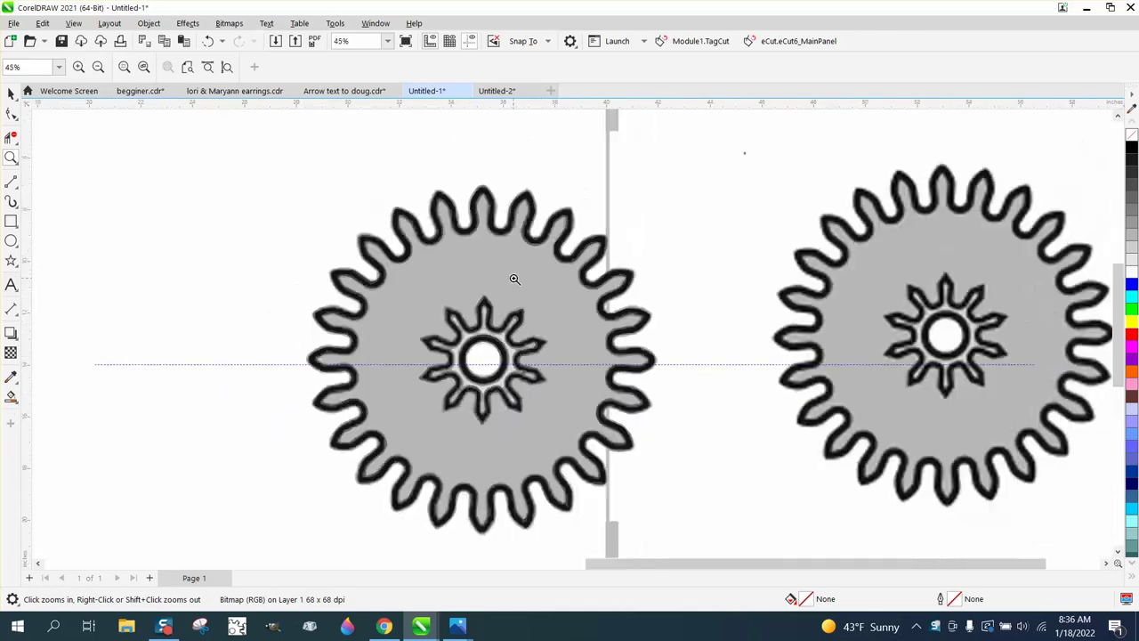
{"action": "scroll", "coordinate": [516, 281], "scroll_direction": "down", "scroll_amount": 1}
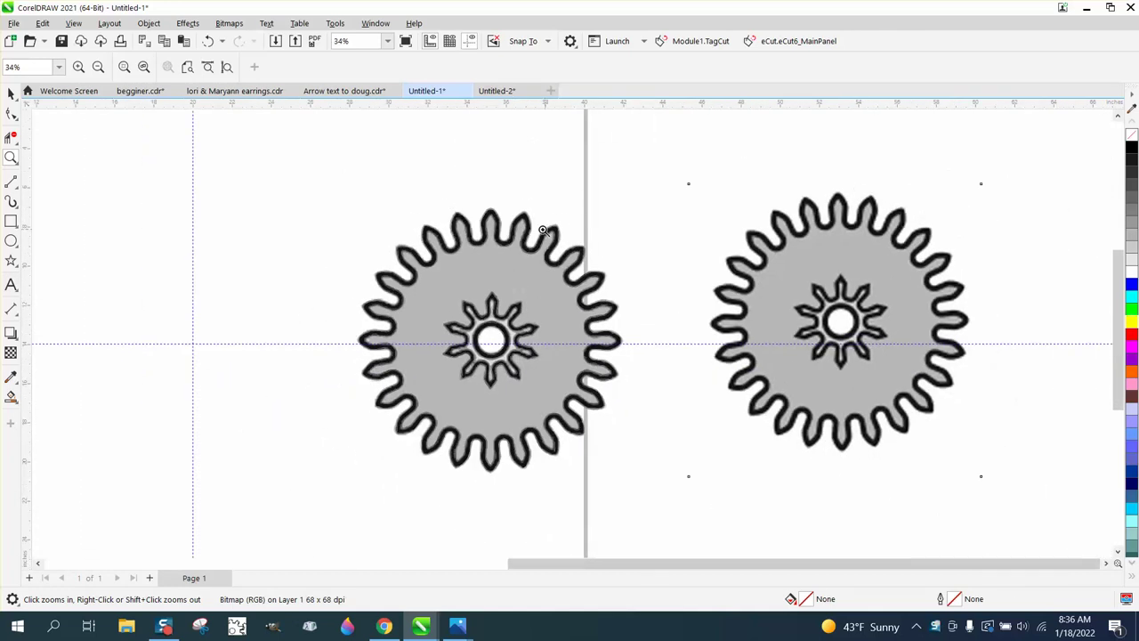
{"action": "left_click_drag", "start_coordinate": [772, 193], "coordinate": [849, 251]}
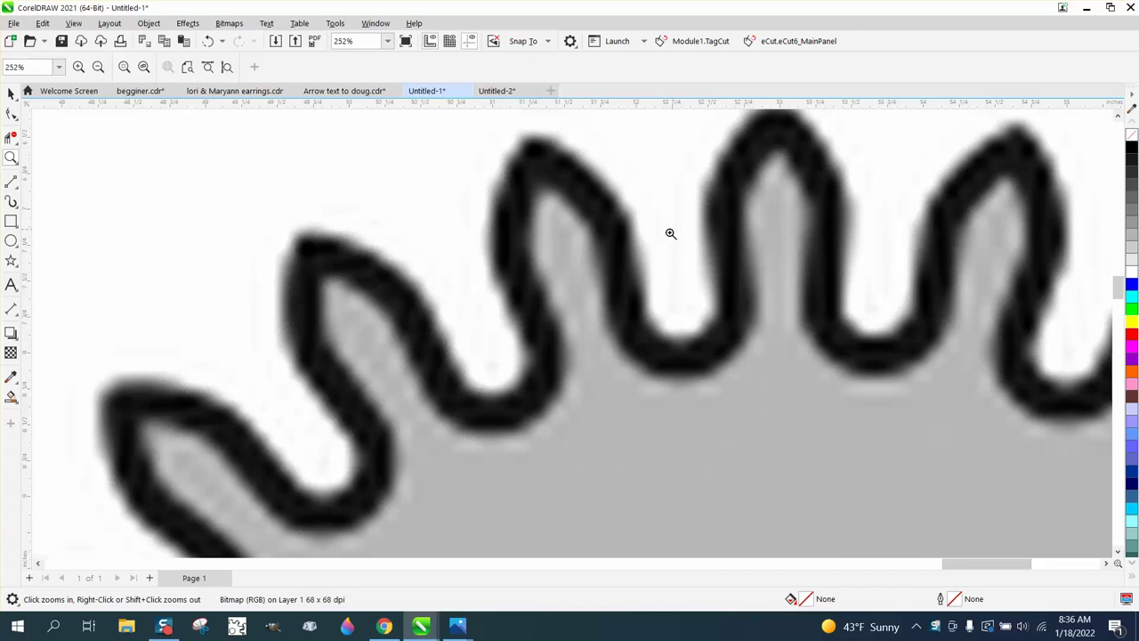
{"action": "scroll", "coordinate": [736, 128], "scroll_direction": "down", "scroll_amount": 10}
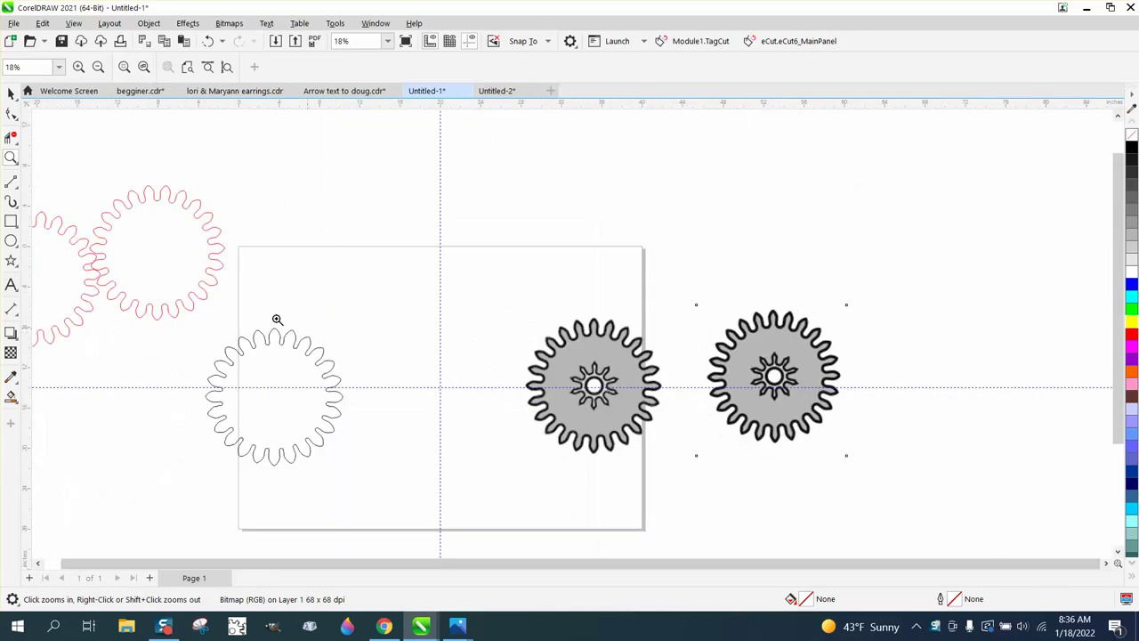
{"action": "left_click_drag", "start_coordinate": [122, 170], "coordinate": [239, 236]}
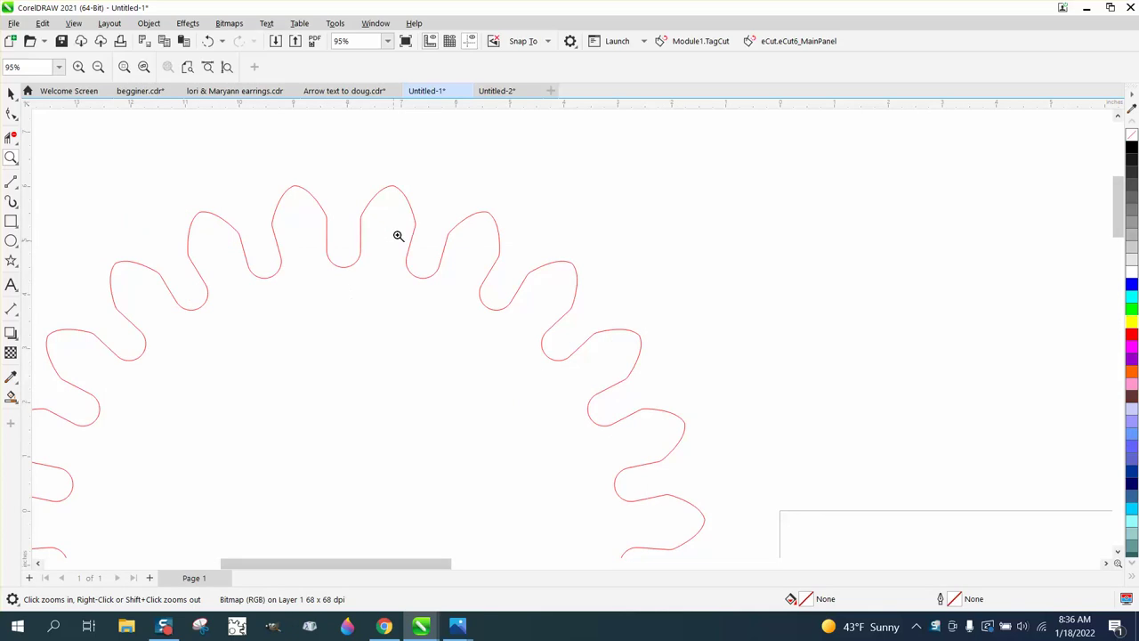
{"action": "scroll", "coordinate": [376, 231], "scroll_direction": "down", "scroll_amount": 5}
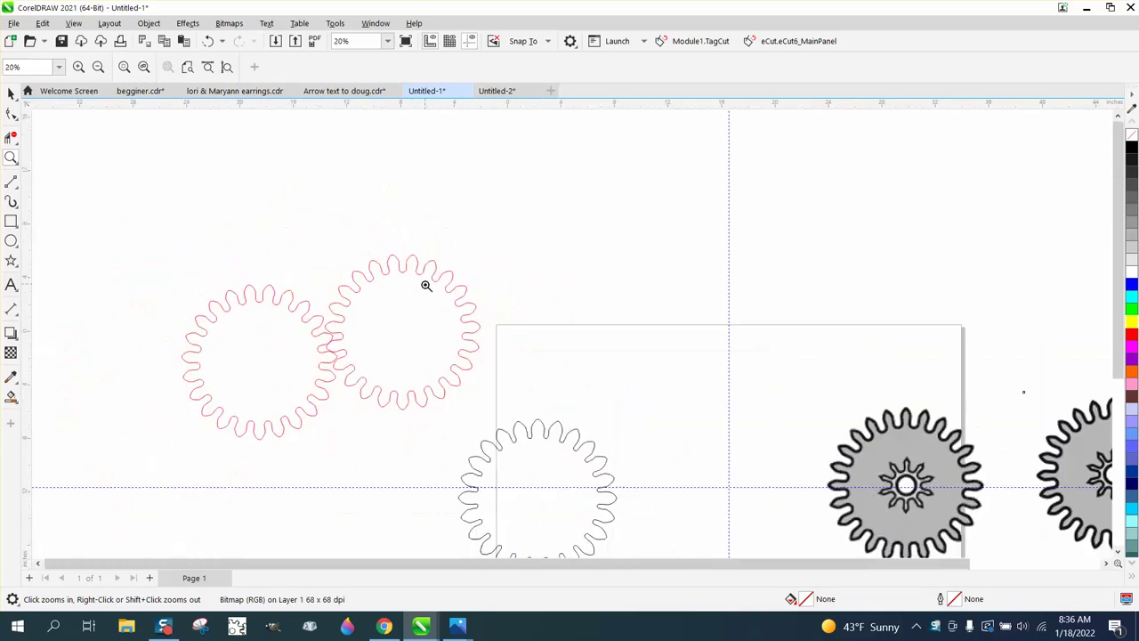
{"action": "left_click_drag", "start_coordinate": [299, 314], "coordinate": [406, 384]}
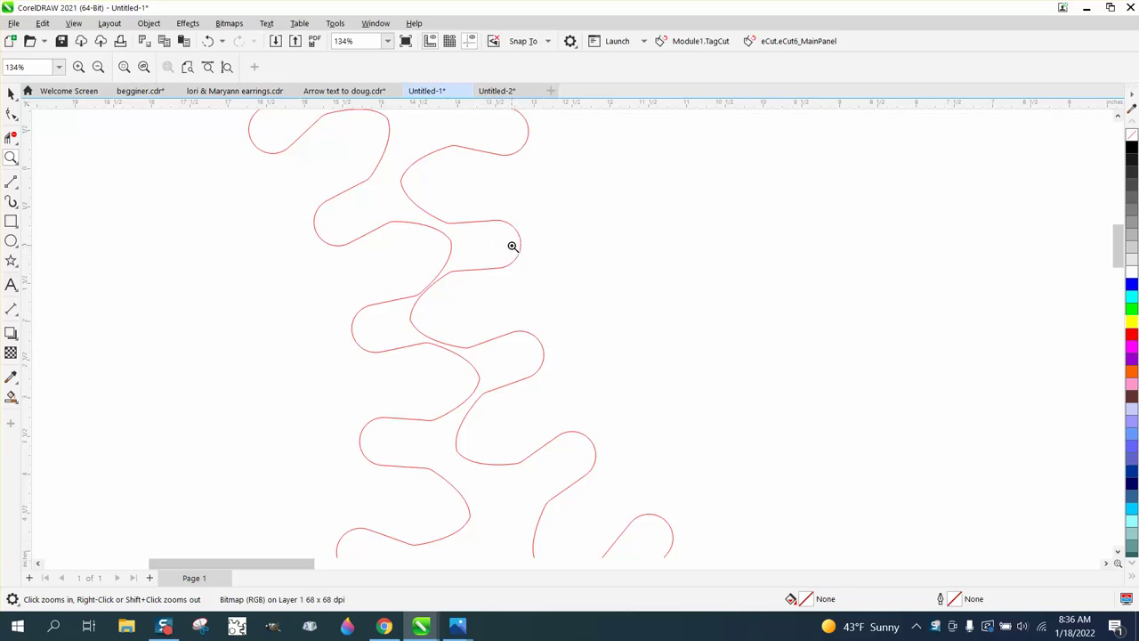
{"action": "scroll", "coordinate": [512, 246], "scroll_direction": "down", "scroll_amount": 8}
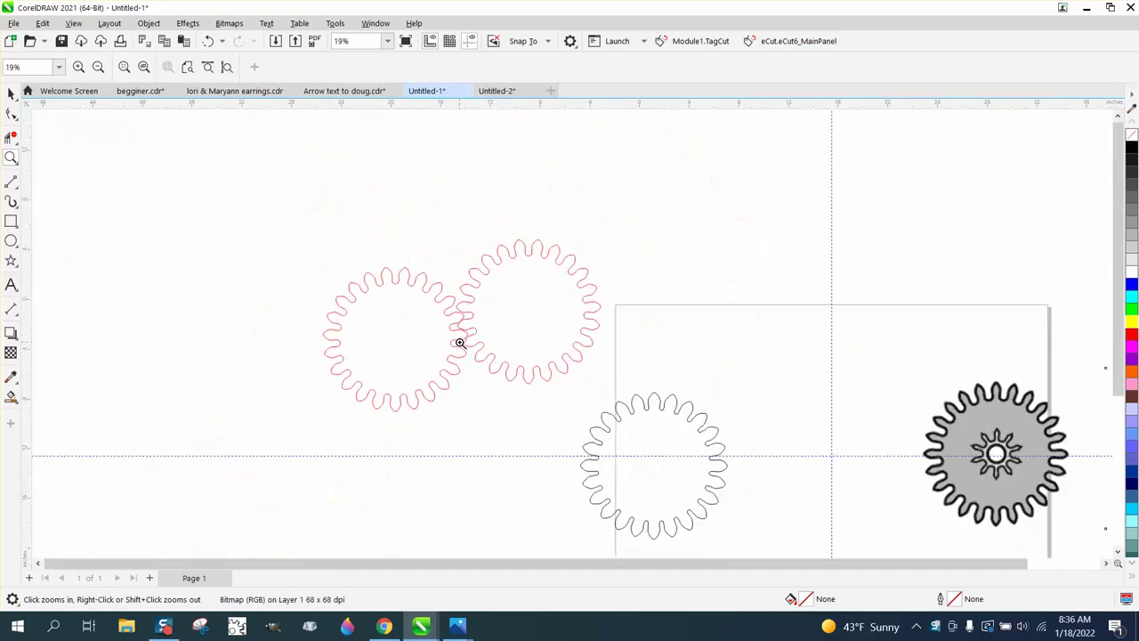
{"action": "scroll", "coordinate": [916, 374], "scroll_direction": "down", "scroll_amount": 4}
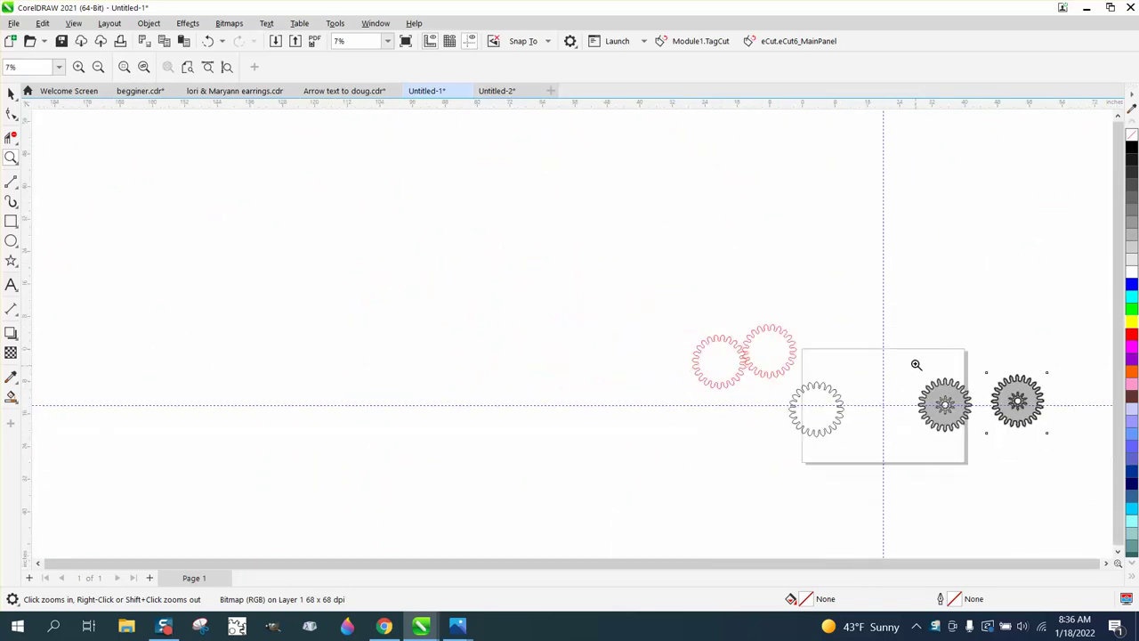
{"action": "left_click_drag", "start_coordinate": [912, 356], "coordinate": [1054, 436]}
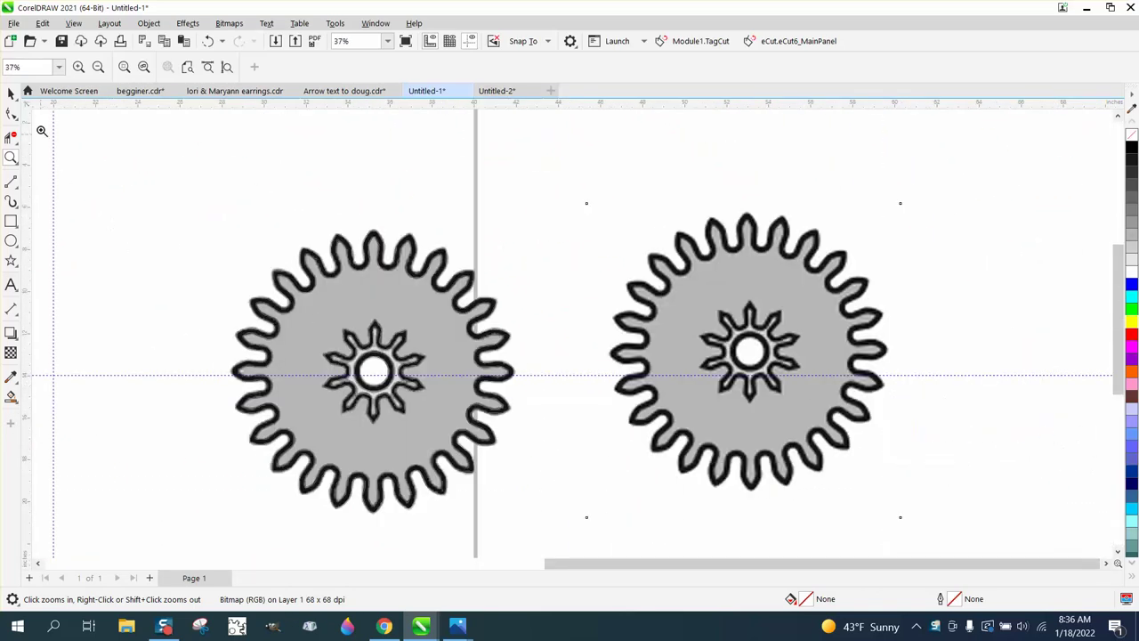
{"action": "left_click", "coordinate": [11, 93]}
{"action": "mouse_move", "coordinate": [794, 303]}
{"action": "left_mouse_down"}
{"action": "mouse_move", "coordinate": [793, 277]}
{"action": "mouse_move", "coordinate": [808, 315]}
{"action": "mouse_move", "coordinate": [798, 297]}
{"action": "left_mouse_up"}
Draw a yellow rectangle around the right gear, send it to back, then delete it
{"action": "left_click", "coordinate": [11, 221]}
{"action": "left_click_drag", "start_coordinate": [559, 201], "coordinate": [958, 477]}
{"action": "left_click", "coordinate": [1128, 326]}
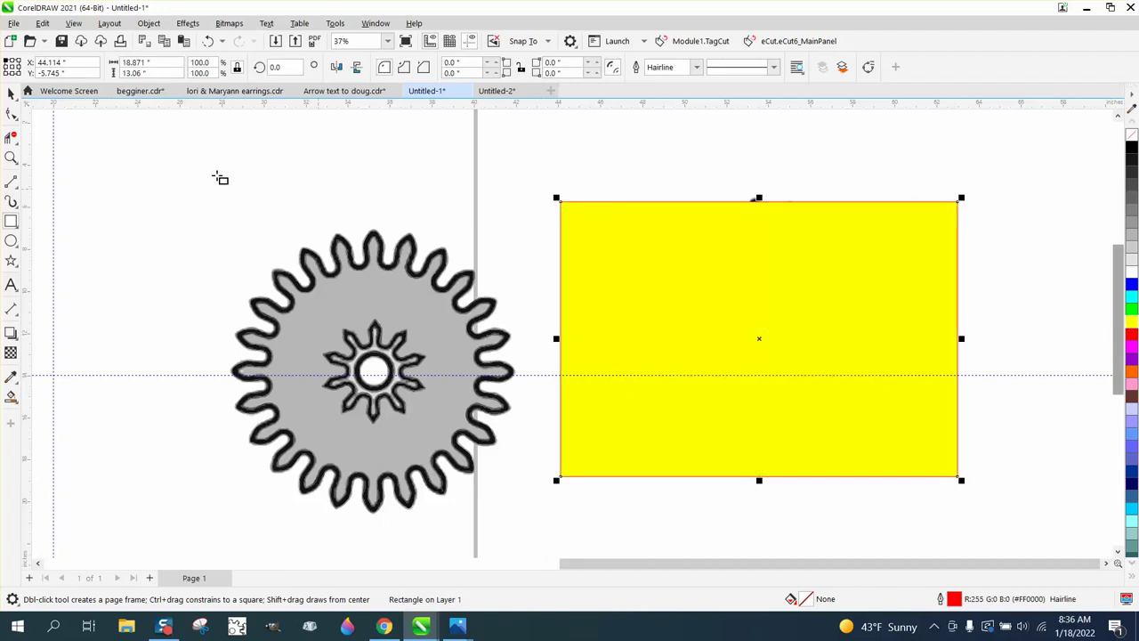
{"action": "left_click", "coordinate": [149, 23]}
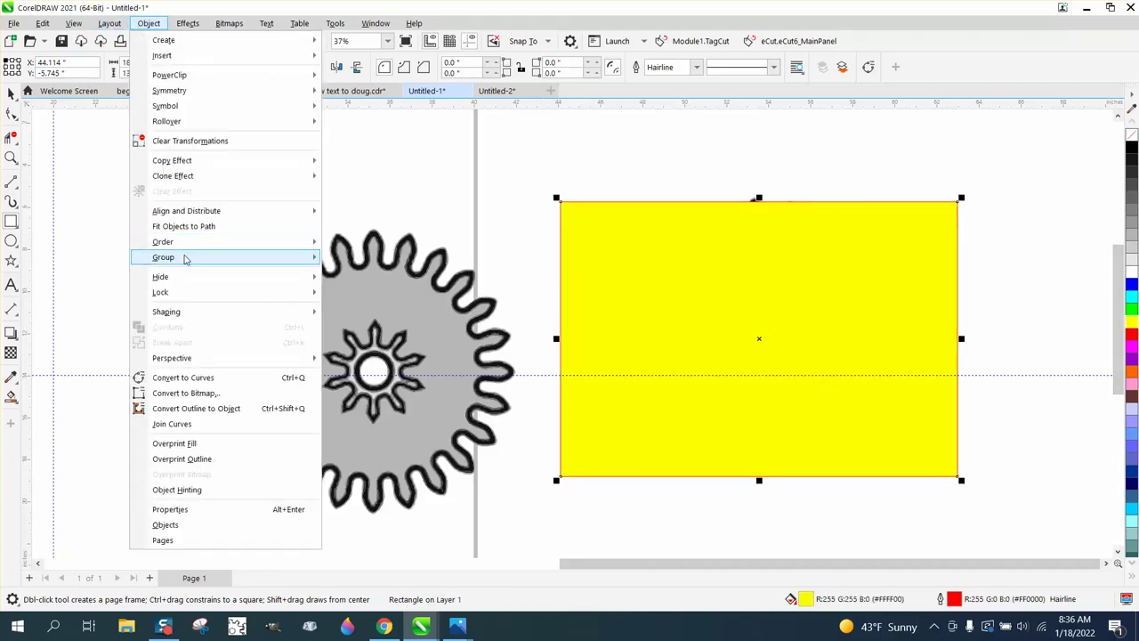
{"action": "mouse_move", "coordinate": [287, 261]}
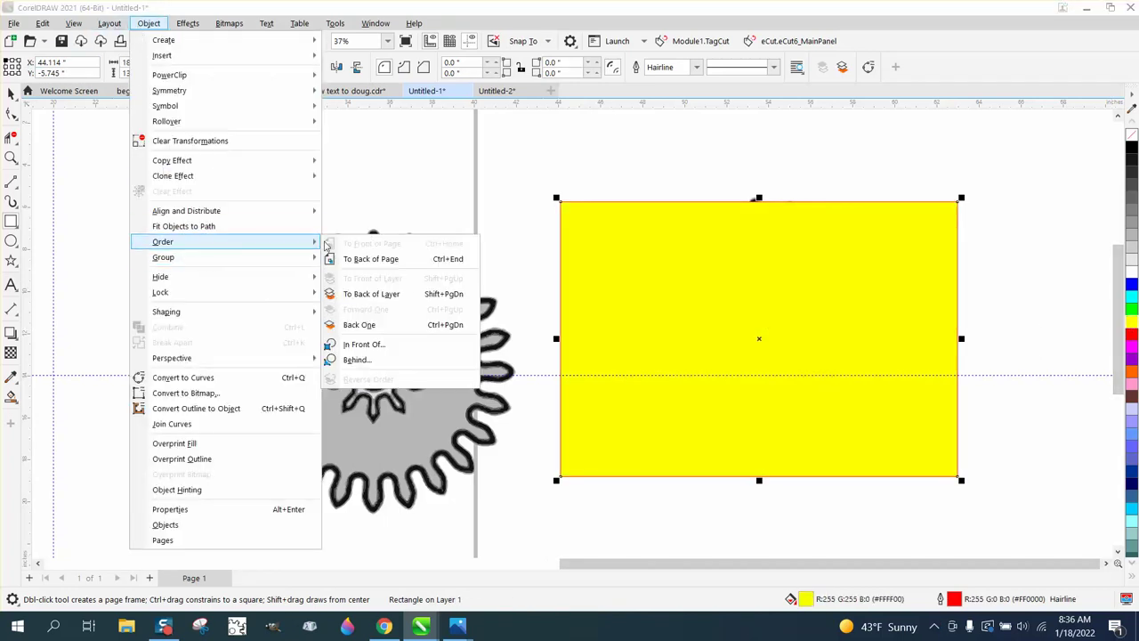
{"action": "left_click", "coordinate": [336, 254]}
{"action": "left_click", "coordinate": [12, 94]}
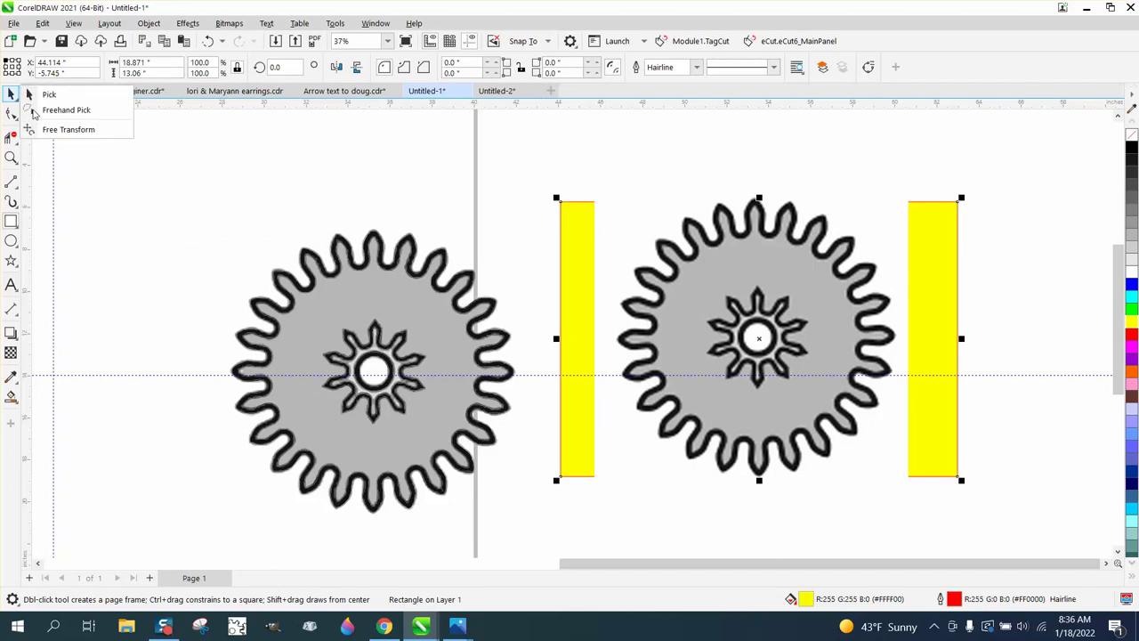
{"action": "left_click", "coordinate": [574, 214]}
{"action": "key", "text": "Delete"}
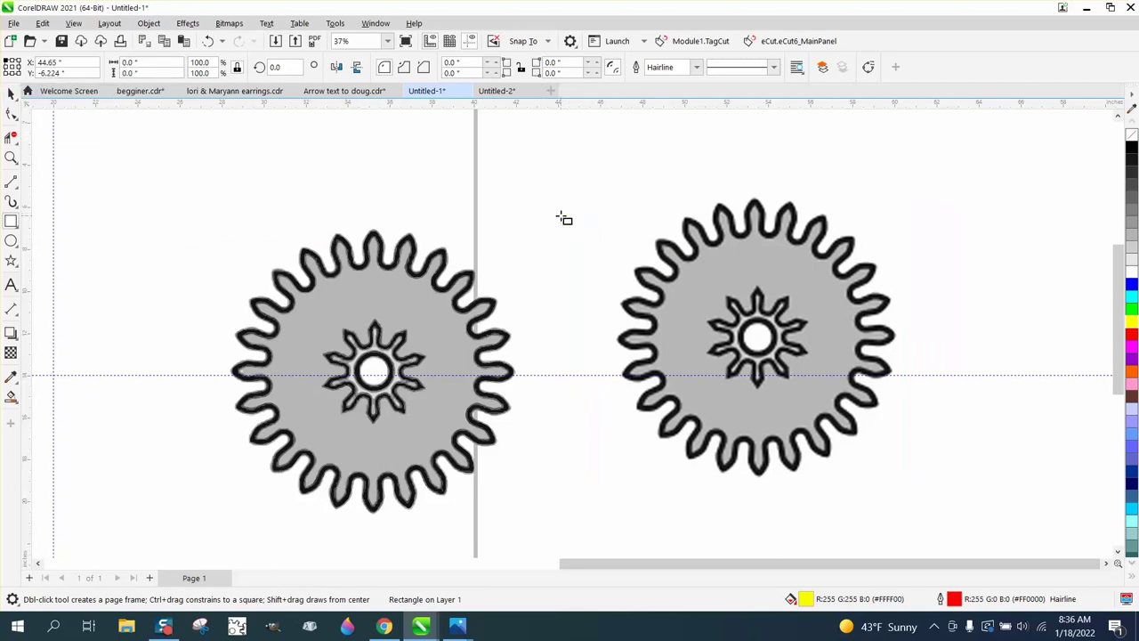
Move the left gear group up-left and place the gear bitmap beside the other gear
{"action": "left_click", "coordinate": [742, 251]}
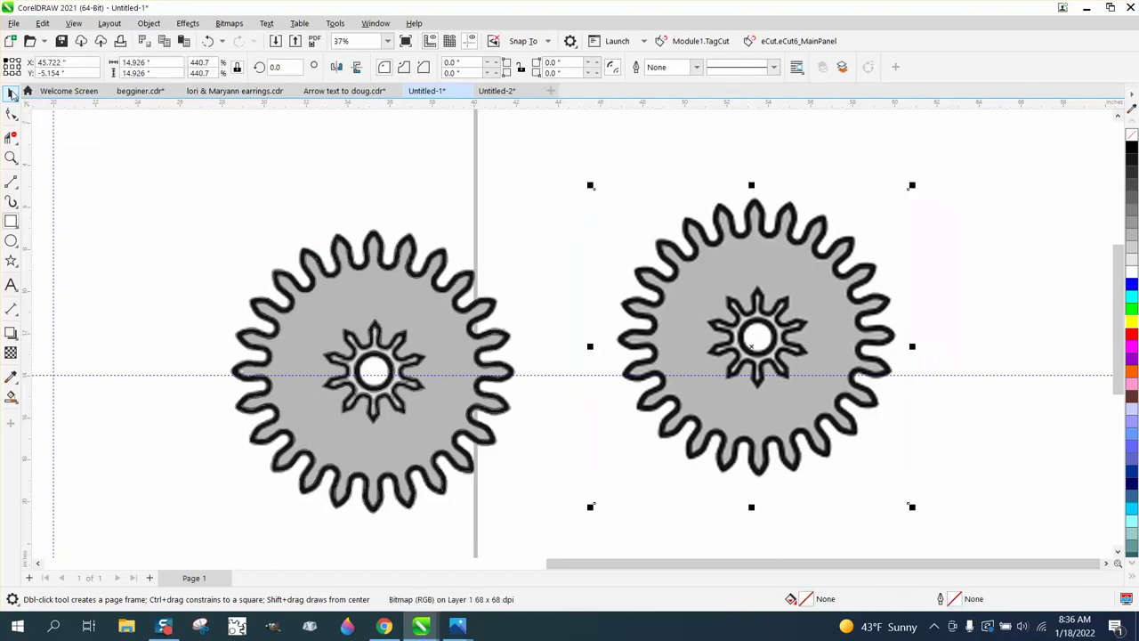
{"action": "left_click", "coordinate": [10, 95]}
{"action": "left_click_drag", "start_coordinate": [407, 302], "coordinate": [571, 181]}
{"action": "left_click", "coordinate": [755, 270]}
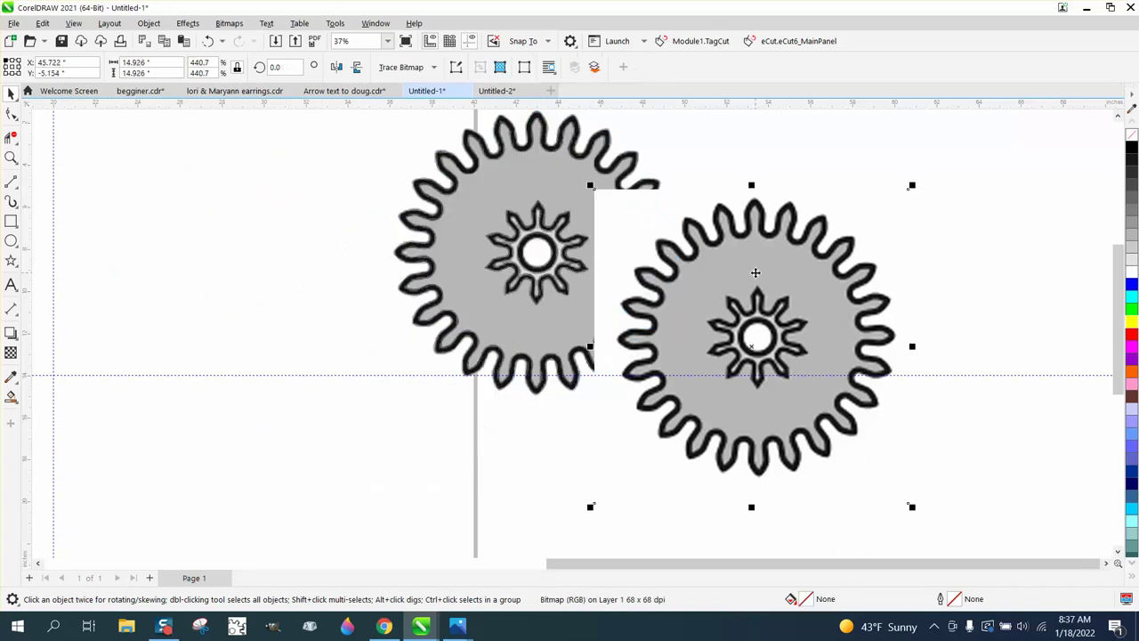
{"action": "left_click_drag", "start_coordinate": [755, 273], "coordinate": [59, 301]}
{"action": "scroll", "coordinate": [261, 394], "scroll_direction": "down", "scroll_amount": 1}
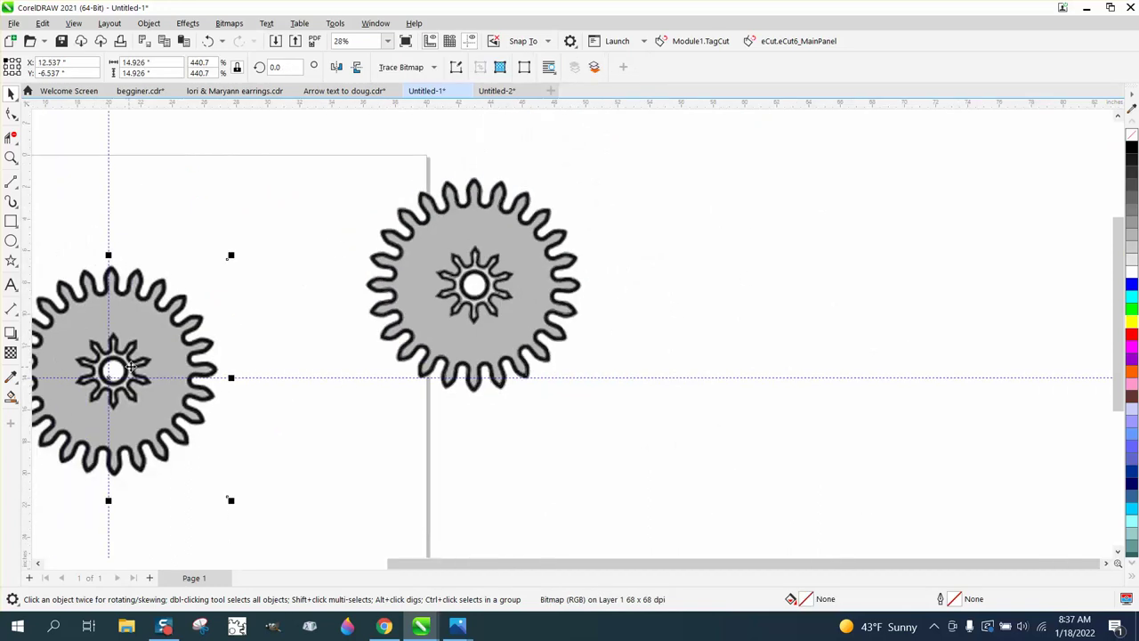
{"action": "left_click_drag", "start_coordinate": [138, 365], "coordinate": [760, 249]}
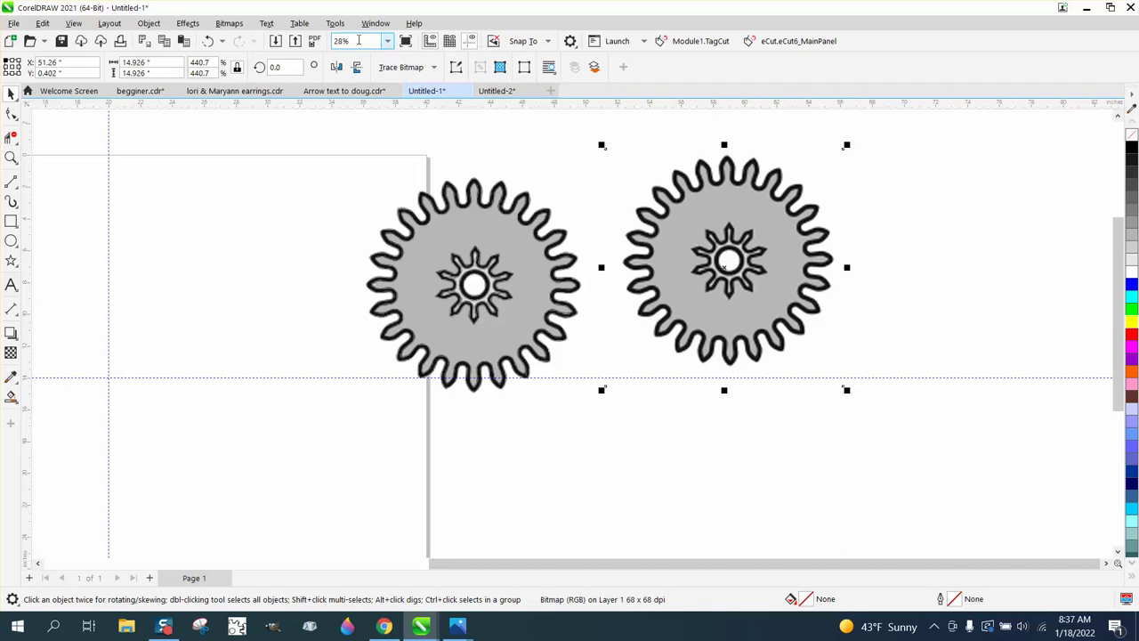
Run Outline Trace > Clipart on the gear bitmap and drag the traced group left
{"action": "left_click", "coordinate": [434, 71]}
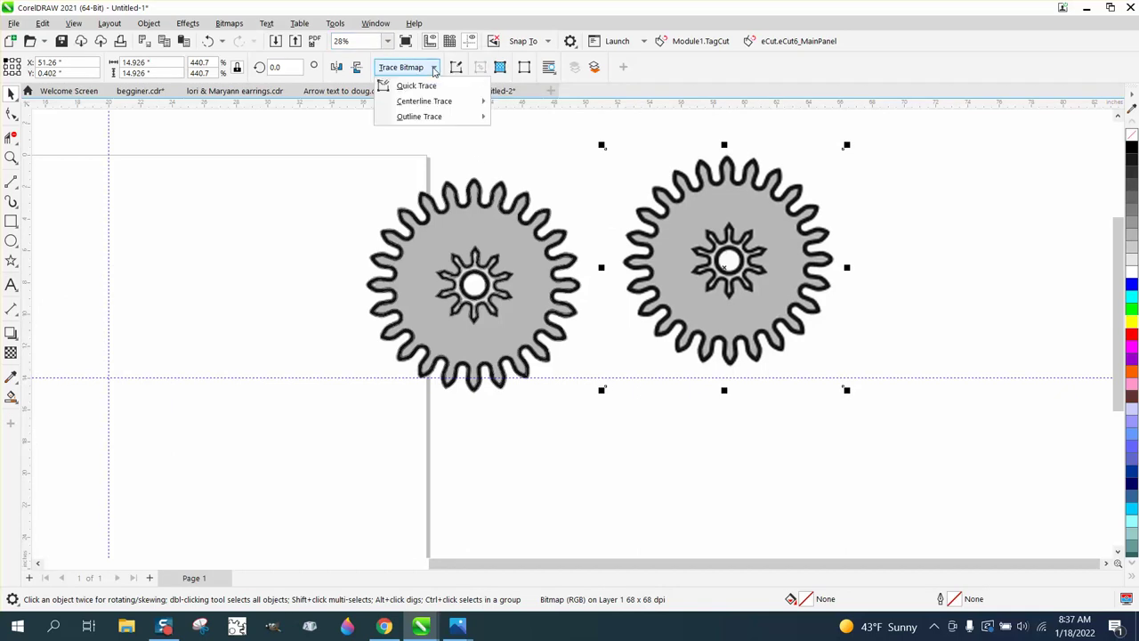
{"action": "mouse_move", "coordinate": [425, 119]}
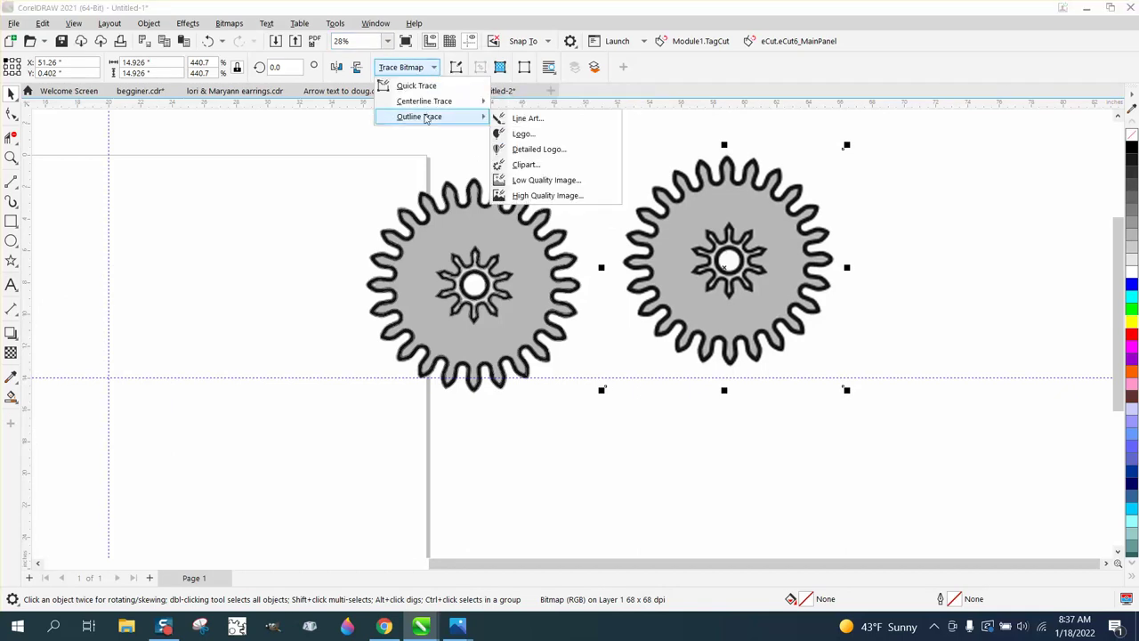
{"action": "left_click", "coordinate": [527, 164]}
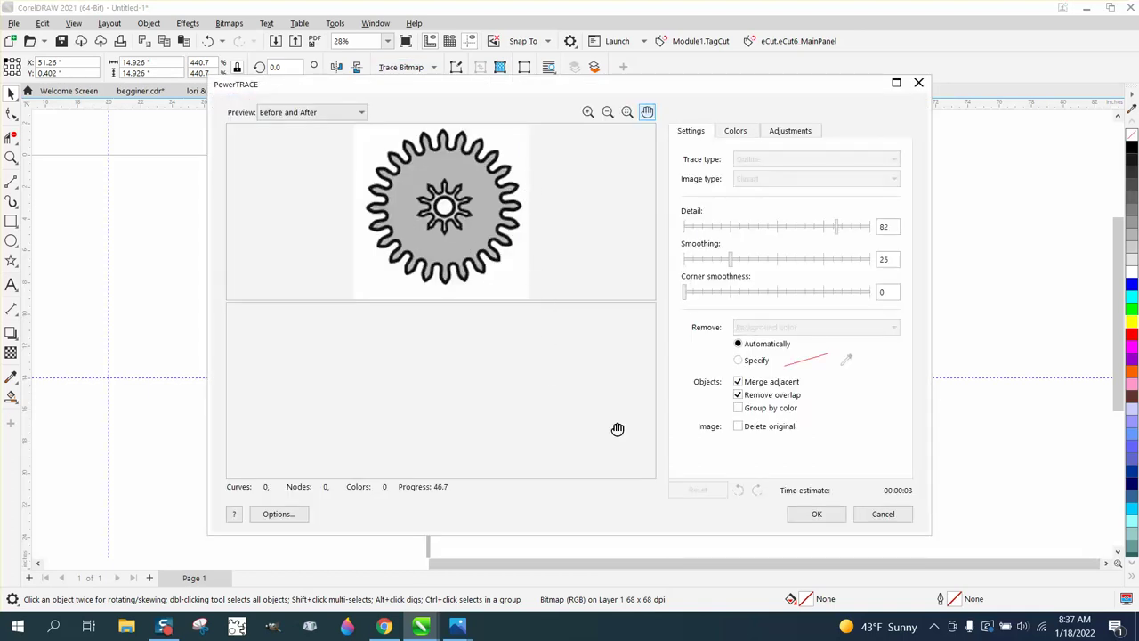
{"action": "left_click", "coordinate": [816, 513]}
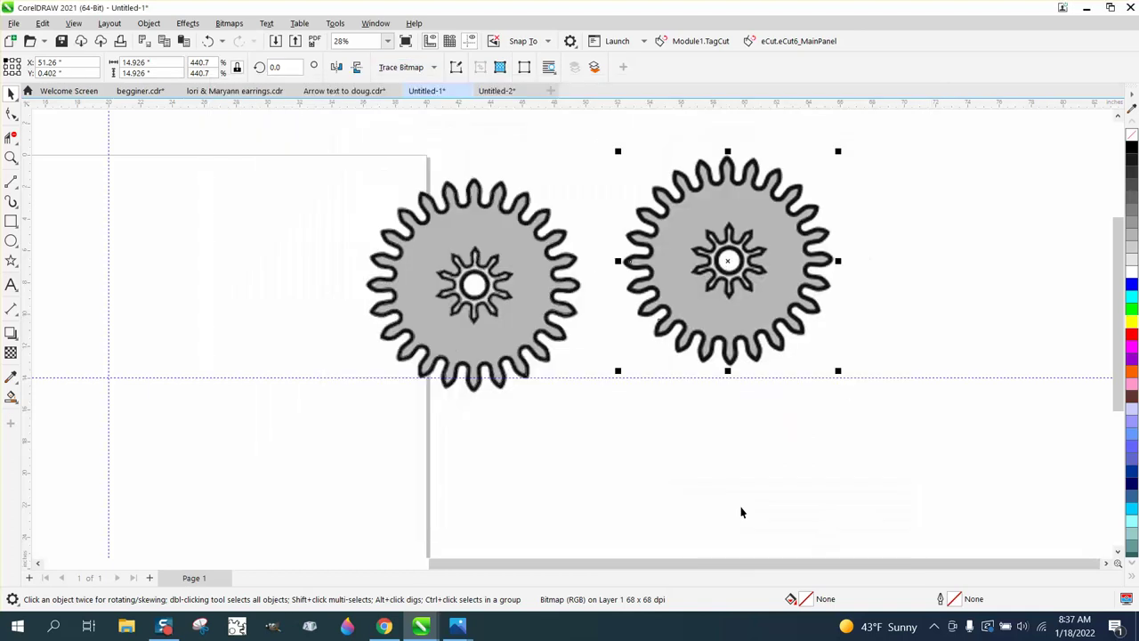
{"action": "mouse_move", "coordinate": [705, 313]}
{"action": "left_mouse_down"}
{"action": "mouse_move", "coordinate": [186, 368]}
{"action": "mouse_move", "coordinate": [220, 329]}
{"action": "mouse_move", "coordinate": [215, 352]}
{"action": "left_mouse_up"}
{"action": "scroll", "coordinate": [309, 346], "scroll_direction": "down", "scroll_amount": 1}
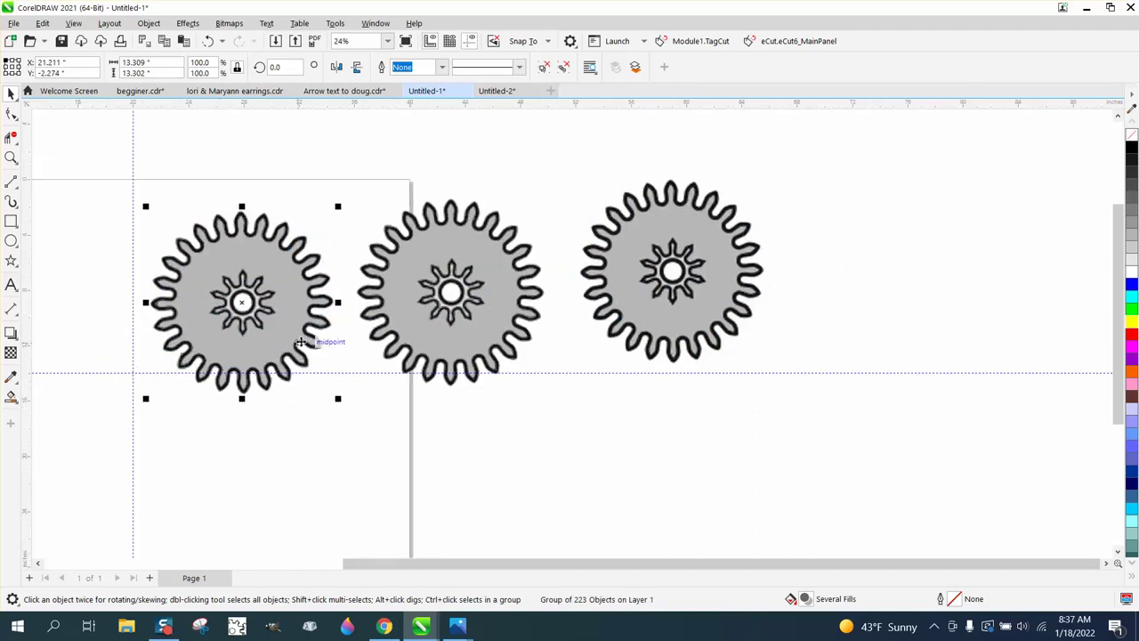
Box the traced gear with a rectangle, fill the surrounding area magenta, and move it right
{"action": "left_click", "coordinate": [11, 222]}
{"action": "left_click_drag", "start_coordinate": [127, 180], "coordinate": [355, 418]}
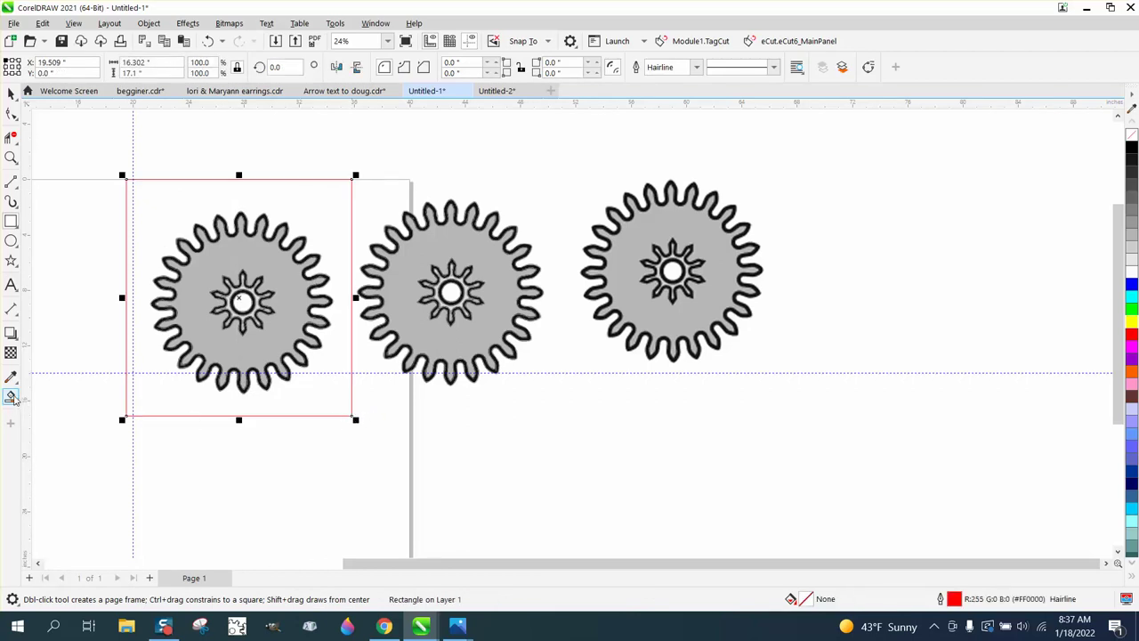
{"action": "left_click", "coordinate": [10, 397]}
{"action": "left_click", "coordinate": [160, 388]}
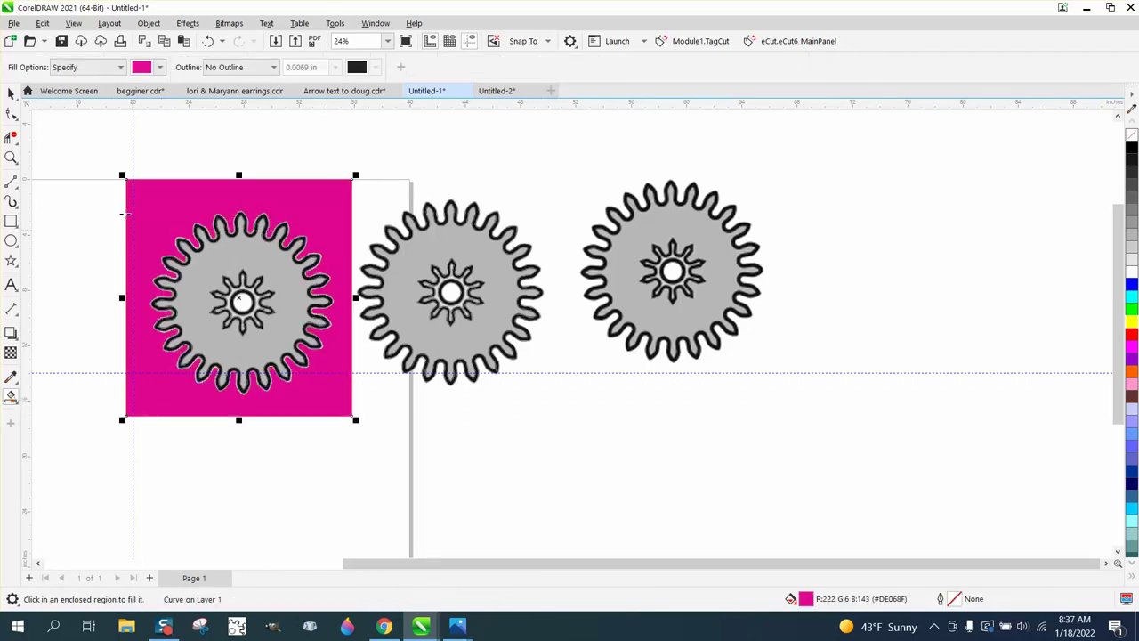
{"action": "left_click", "coordinate": [11, 93]}
{"action": "left_click_drag", "start_coordinate": [329, 237], "coordinate": [1006, 242]}
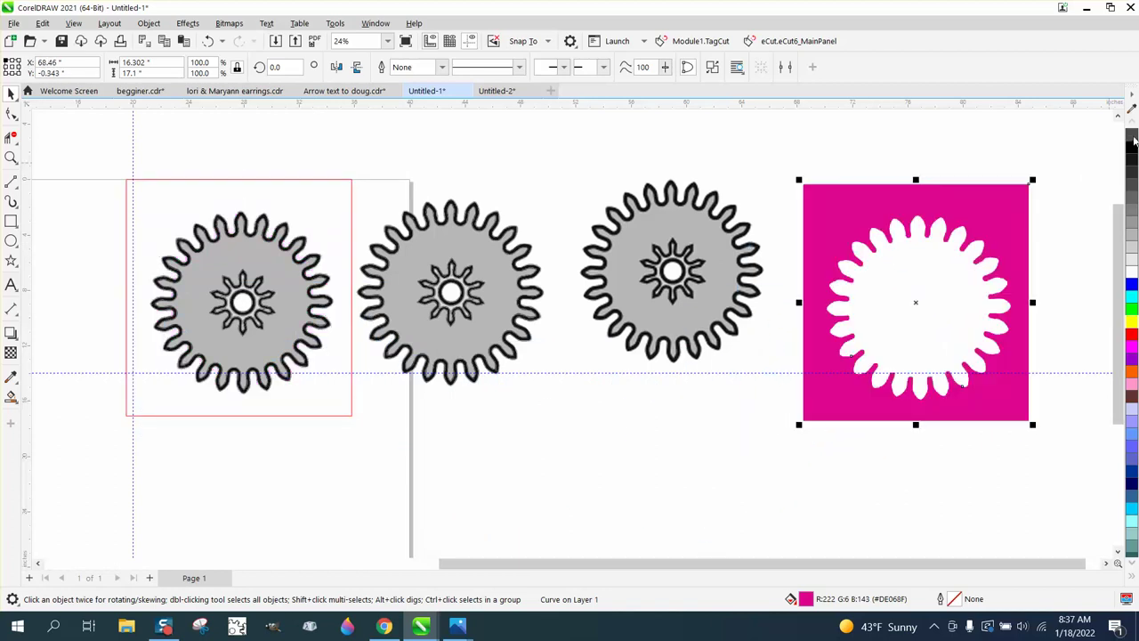
Remove the magenta fill, outline it black, break the curve apart, and delete the frame rectangle
{"action": "left_click", "coordinate": [1131, 134]}
{"action": "right_click", "coordinate": [1131, 147]}
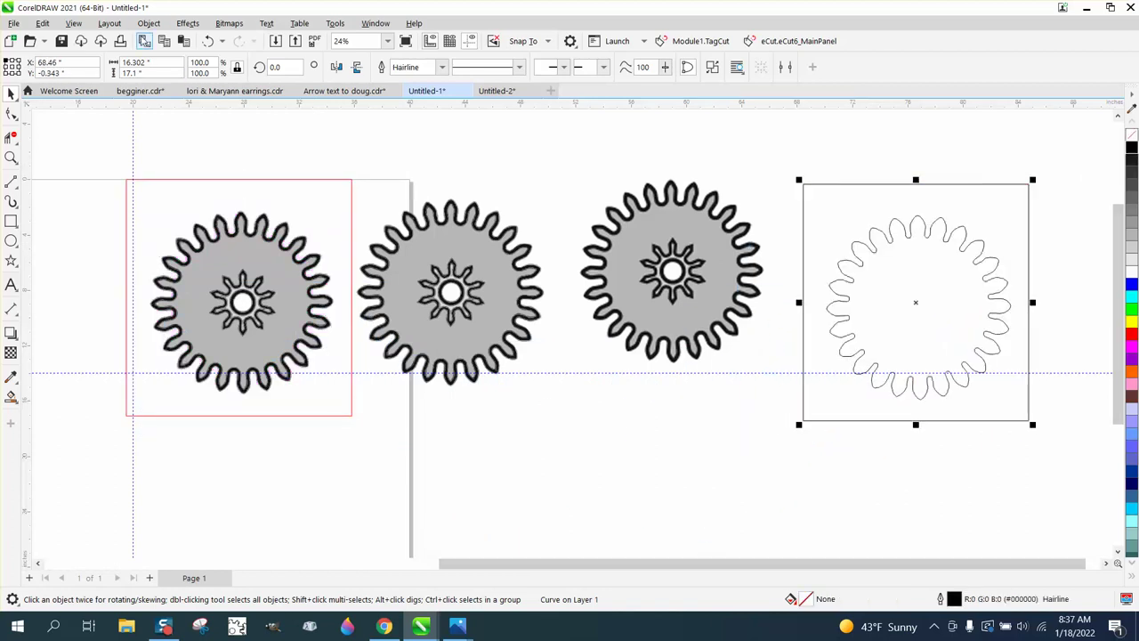
{"action": "left_click", "coordinate": [149, 23]}
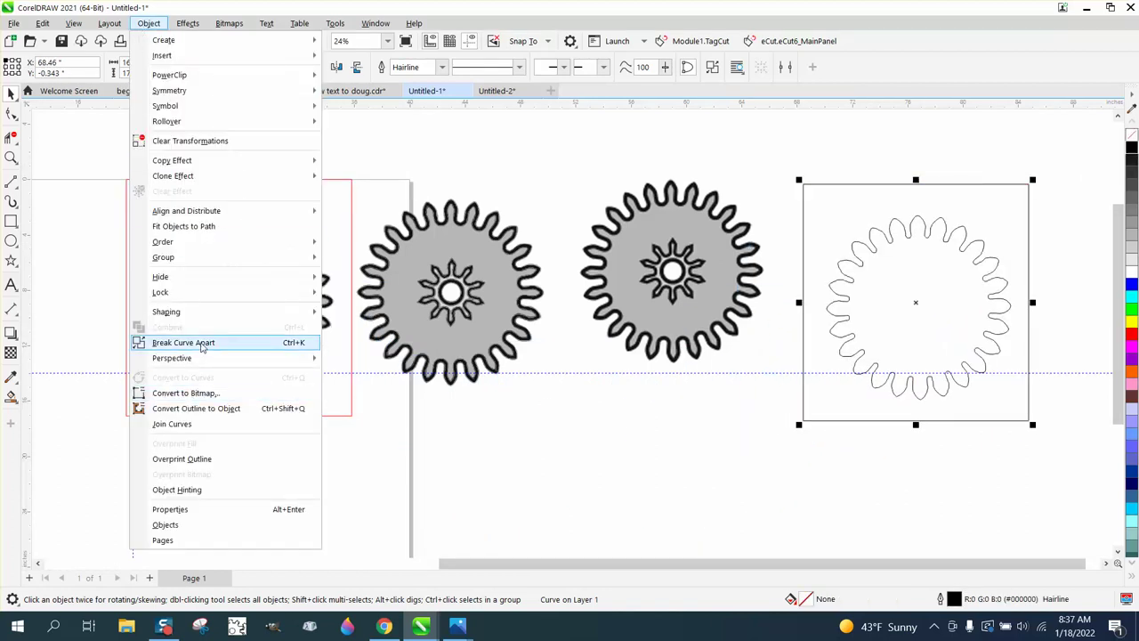
{"action": "left_click", "coordinate": [187, 341]}
{"action": "left_click", "coordinate": [769, 175]}
{"action": "left_click", "coordinate": [837, 190]}
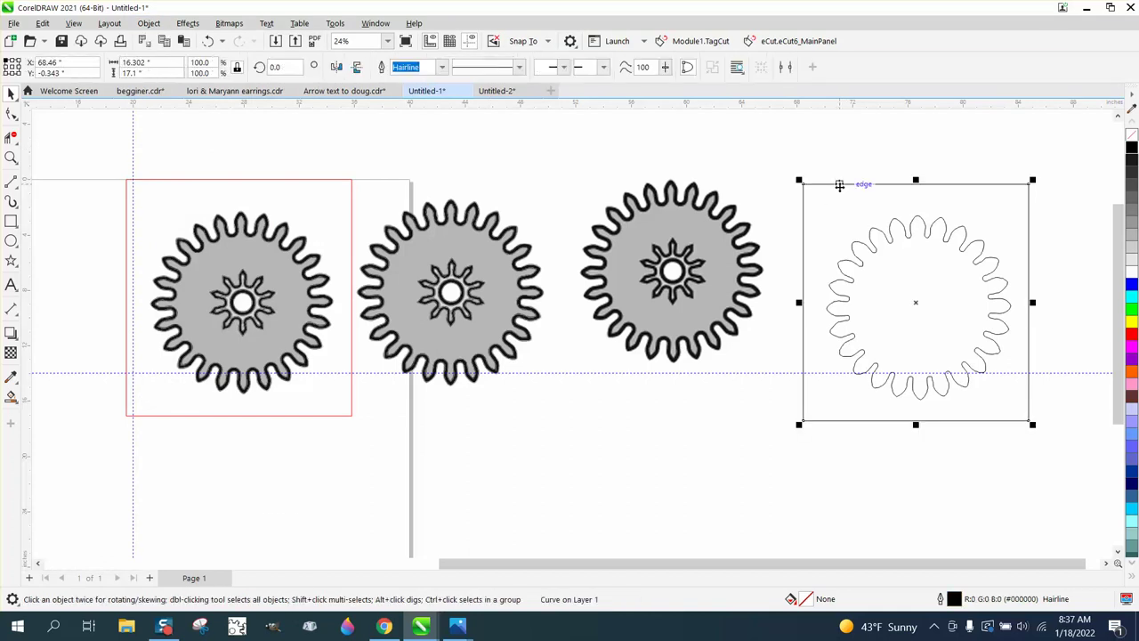
{"action": "key", "text": "Delete"}
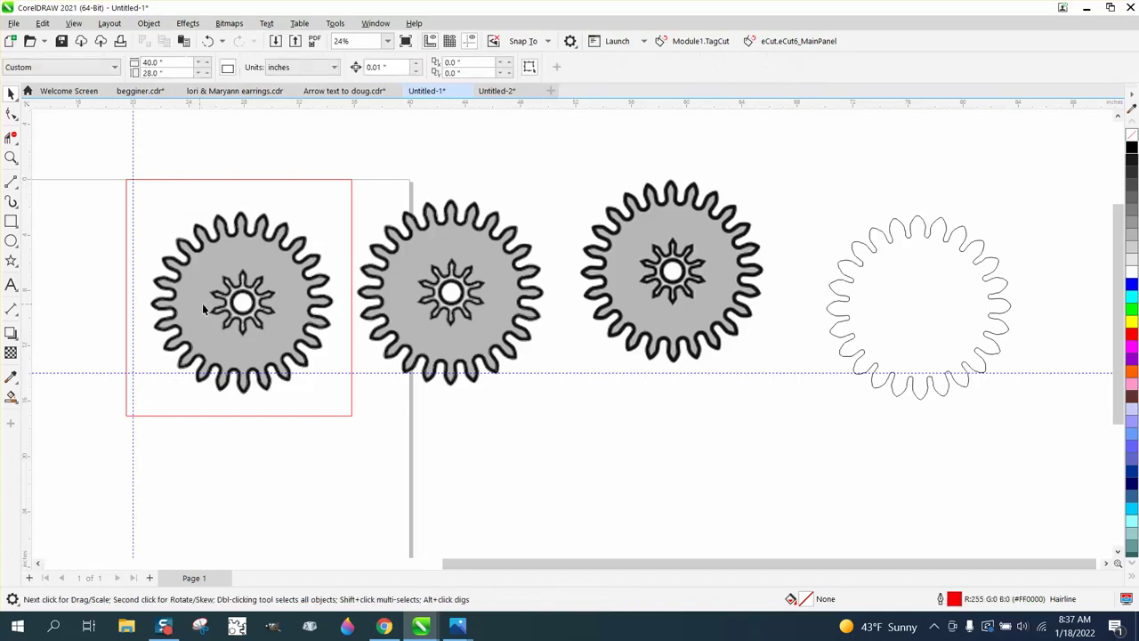
Overlap the left gear bitmap on the middle gear and centre the hairline outline with P
{"action": "left_click_drag", "start_coordinate": [204, 309], "coordinate": [614, 406]}
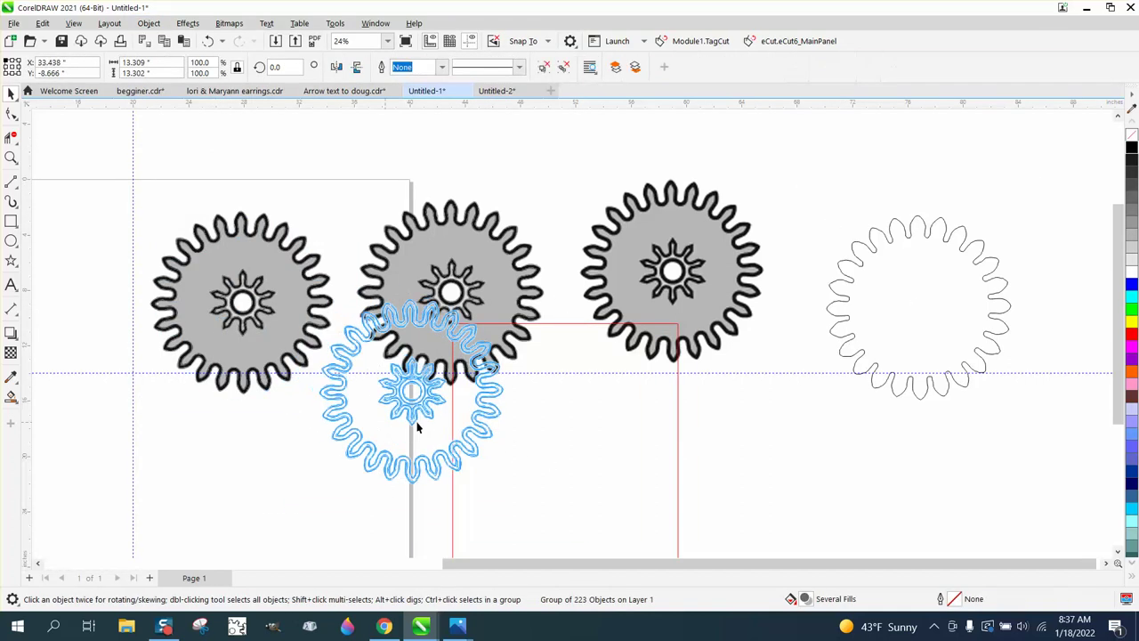
{"action": "left_click", "coordinate": [931, 345]}
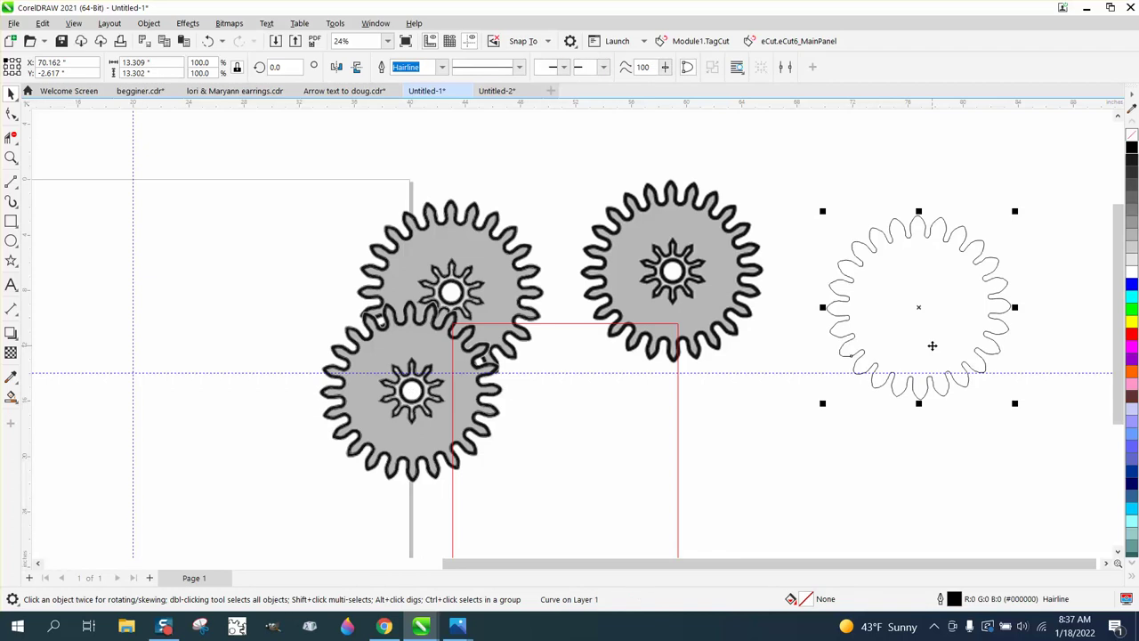
{"action": "key", "text": "p"}
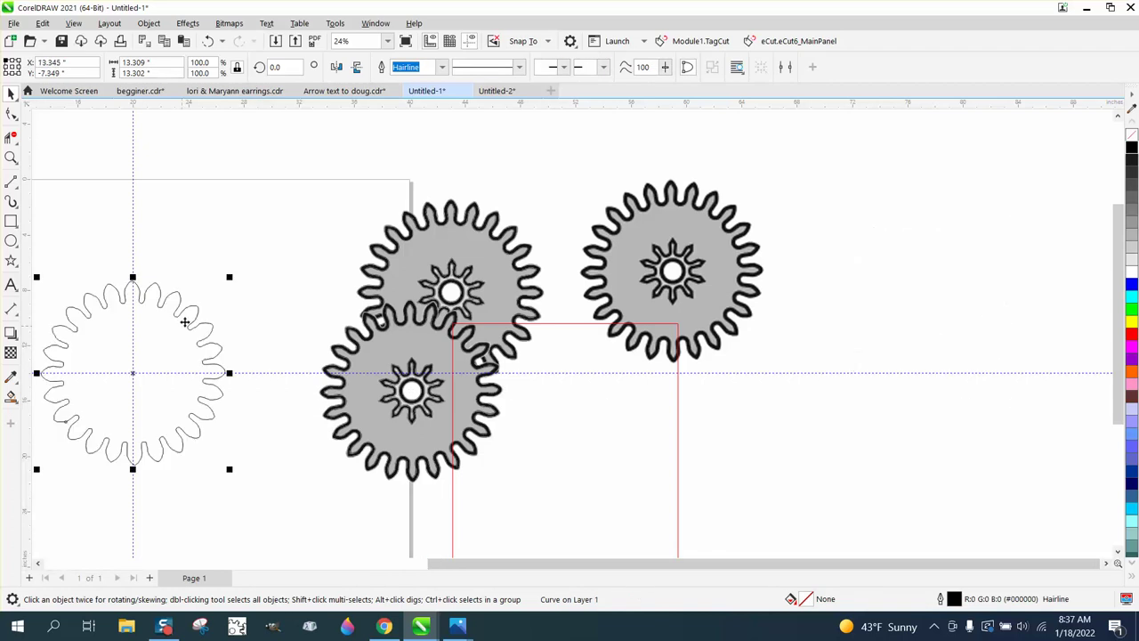
{"action": "scroll", "coordinate": [203, 311], "scroll_direction": "down", "scroll_amount": 1}
{"action": "left_click", "coordinate": [12, 158]}
{"action": "left_click_drag", "start_coordinate": [74, 258], "coordinate": [344, 483]}
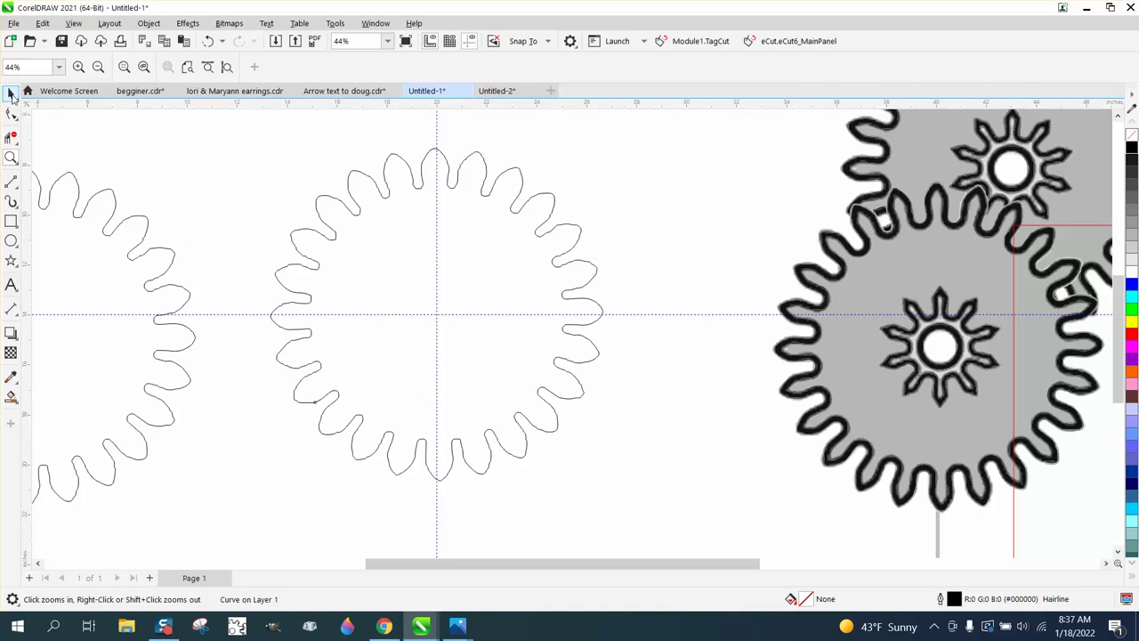
{"action": "left_click", "coordinate": [11, 93]}
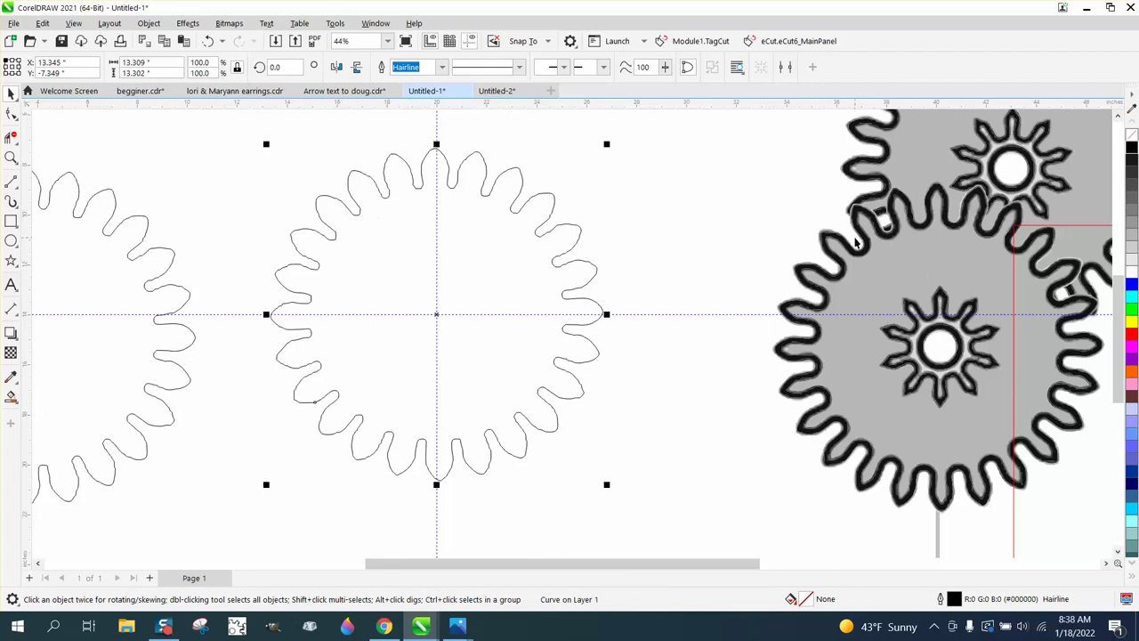
Rotate the hairline gear outline 6.812° and zoom in on its top teeth
{"action": "scroll", "coordinate": [851, 249], "scroll_direction": "down", "scroll_amount": 1}
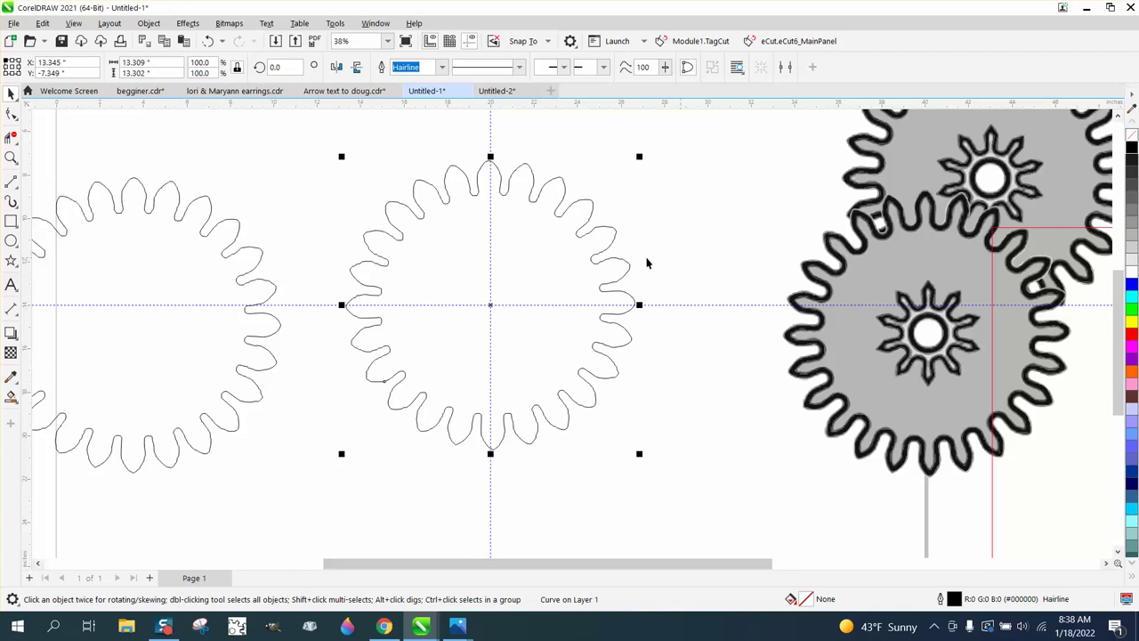
{"action": "left_click", "coordinate": [512, 215]}
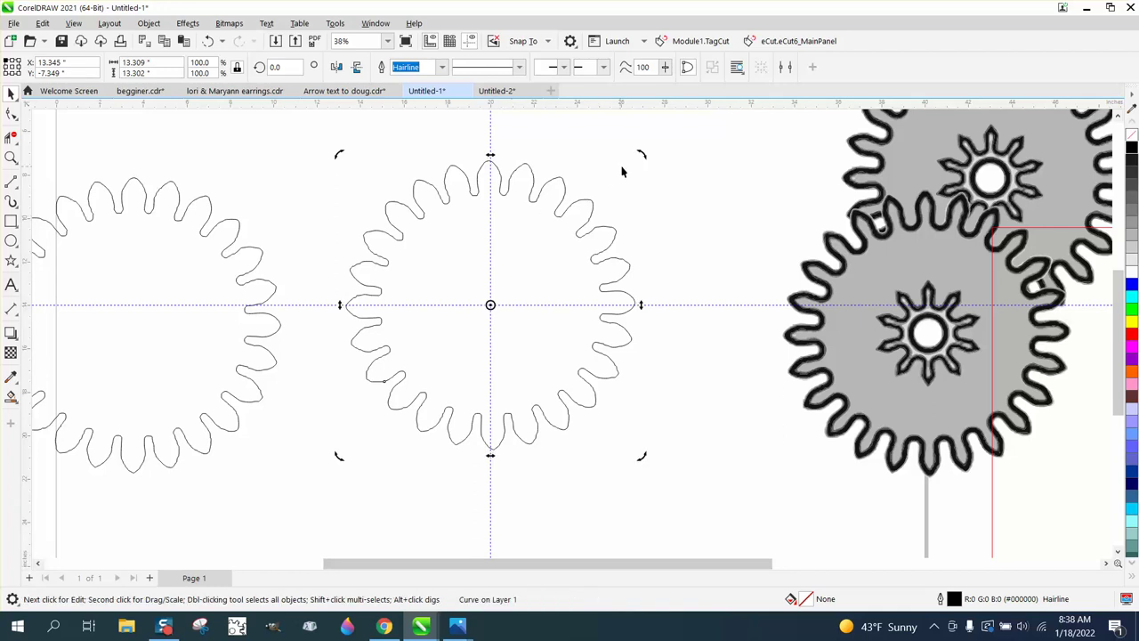
{"action": "left_click_drag", "start_coordinate": [644, 157], "coordinate": [623, 140]}
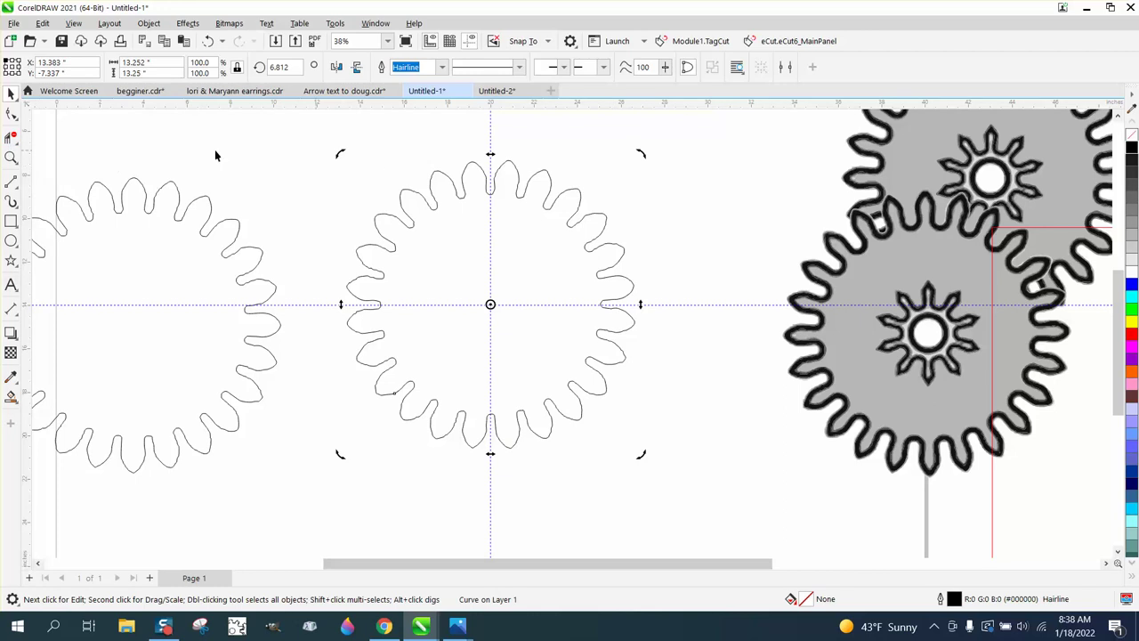
{"action": "left_click", "coordinate": [12, 158]}
{"action": "left_click_drag", "start_coordinate": [602, 274], "coordinate": [602, 274]}
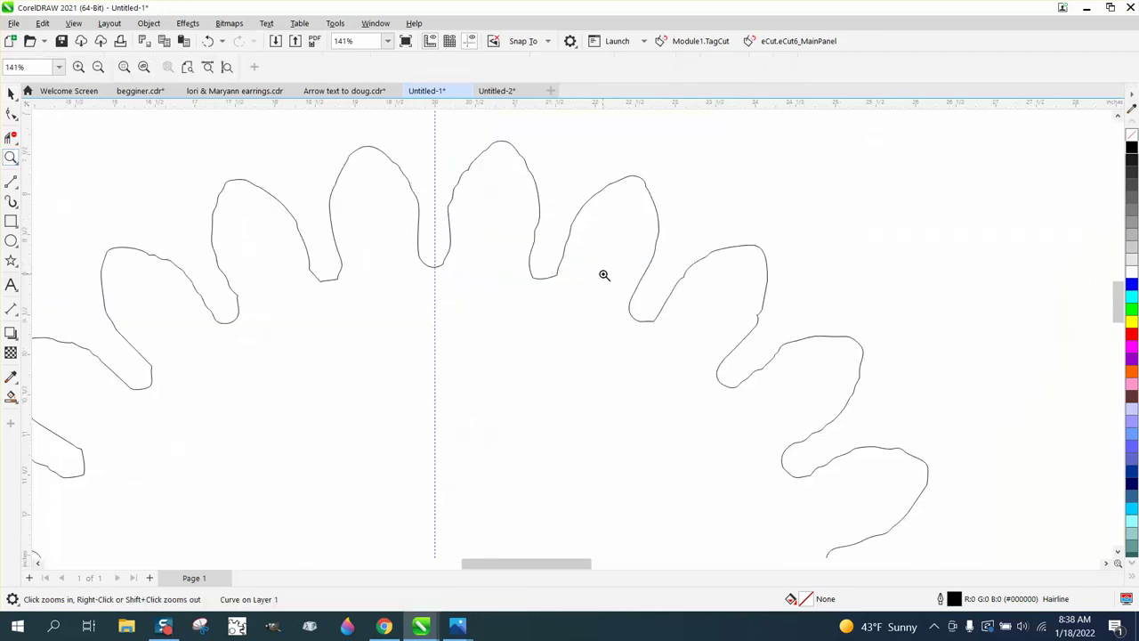
{"action": "scroll", "coordinate": [454, 232], "scroll_direction": "down", "scroll_amount": 2}
{"action": "scroll", "coordinate": [448, 240], "scroll_direction": "down", "scroll_amount": 1}
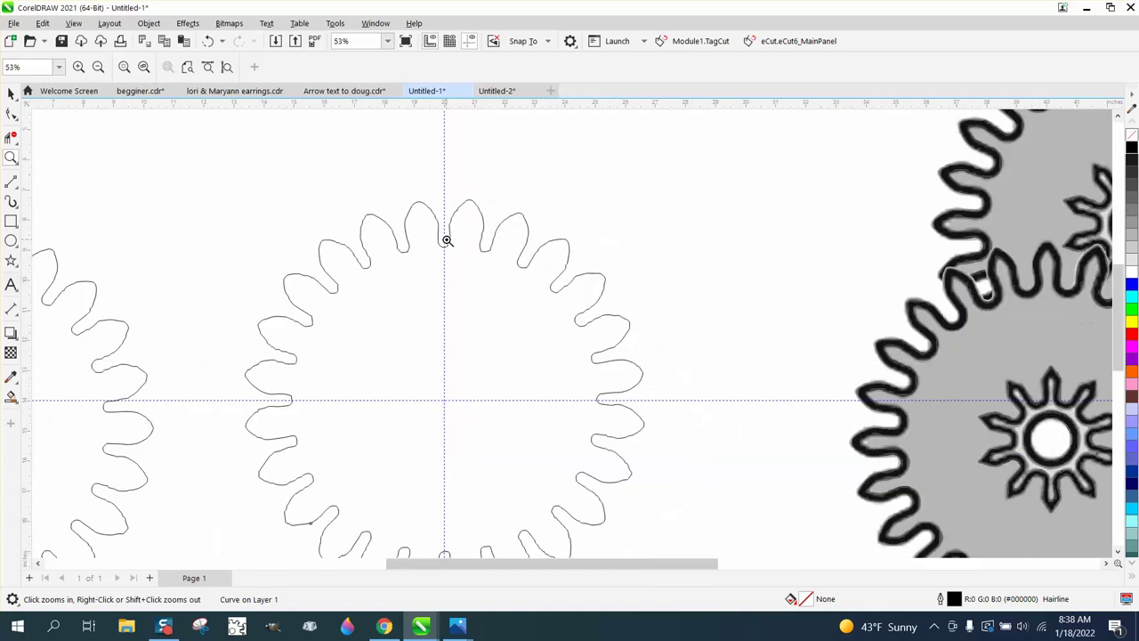
{"action": "scroll", "coordinate": [837, 346], "scroll_direction": "down", "scroll_amount": 1}
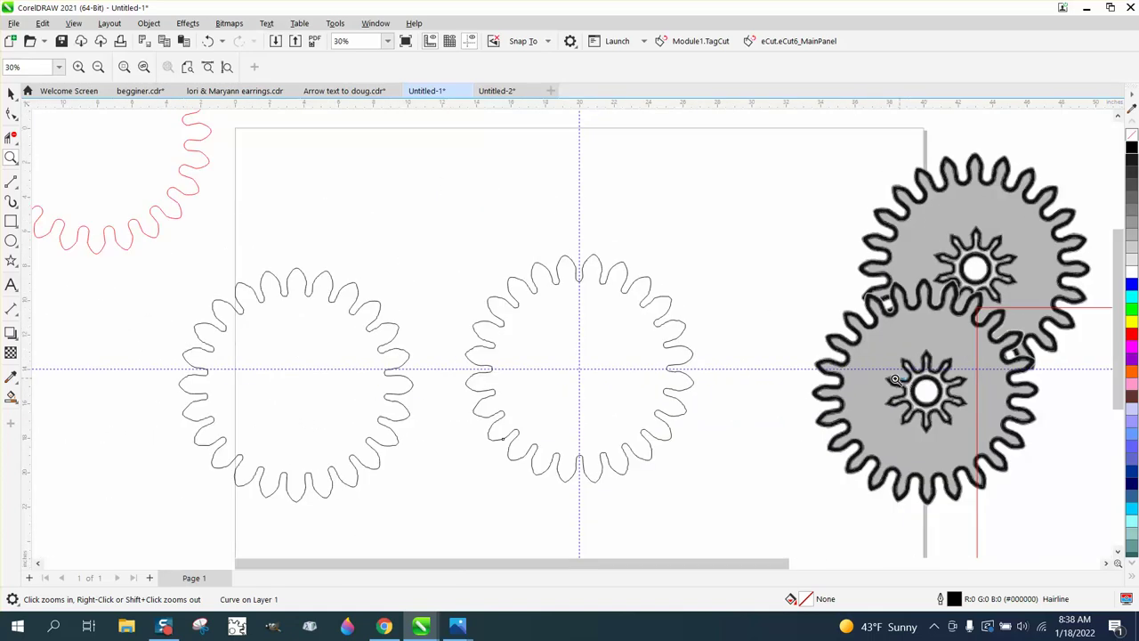
{"action": "scroll", "coordinate": [872, 354], "scroll_direction": "up", "scroll_amount": 5}
{"action": "scroll", "coordinate": [666, 330], "scroll_direction": "down", "scroll_amount": 2}
{"action": "right_click", "coordinate": [623, 334]}
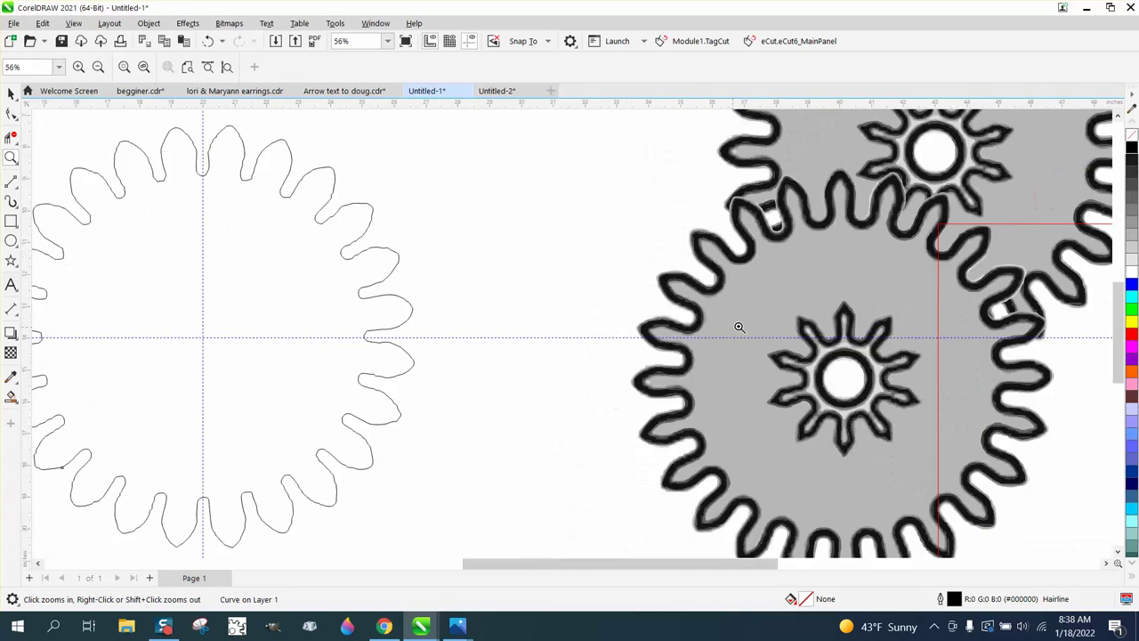
{"action": "scroll", "coordinate": [803, 308], "scroll_direction": "up", "scroll_amount": 5}
{"action": "scroll", "coordinate": [578, 323], "scroll_direction": "down", "scroll_amount": 5}
{"action": "scroll", "coordinate": [631, 332], "scroll_direction": "down", "scroll_amount": 2}
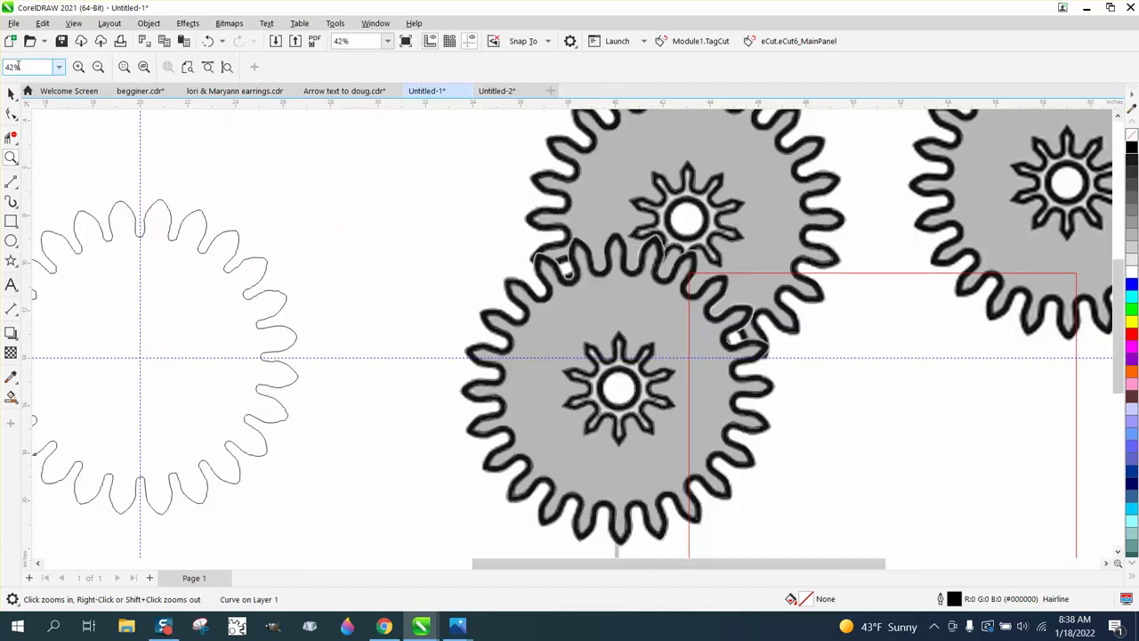
{"action": "left_click", "coordinate": [10, 92]}
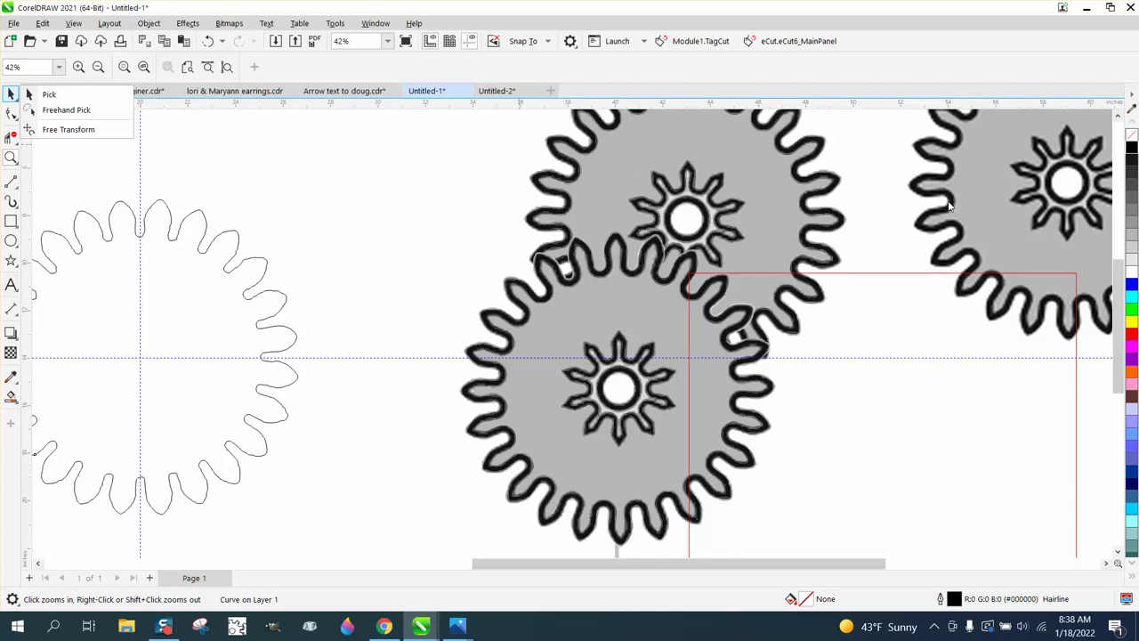
{"action": "left_click", "coordinate": [983, 207]}
{"action": "scroll", "coordinate": [727, 255], "scroll_direction": "down", "scroll_amount": 2}
{"action": "left_click", "coordinate": [10, 93]}
{"action": "left_click", "coordinate": [694, 278]}
{"action": "scroll", "coordinate": [634, 267], "scroll_direction": "down", "scroll_amount": 3}
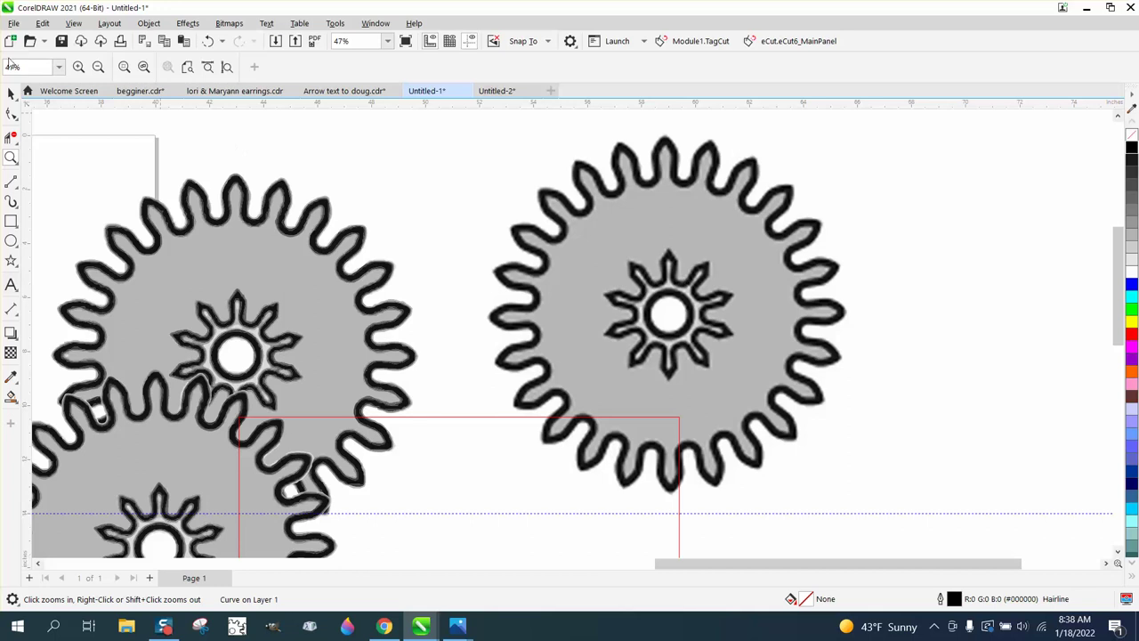
Rotate the right gear bitmap slightly, then zoom in on its top teeth
{"action": "left_click", "coordinate": [11, 92]}
{"action": "left_click", "coordinate": [598, 236]}
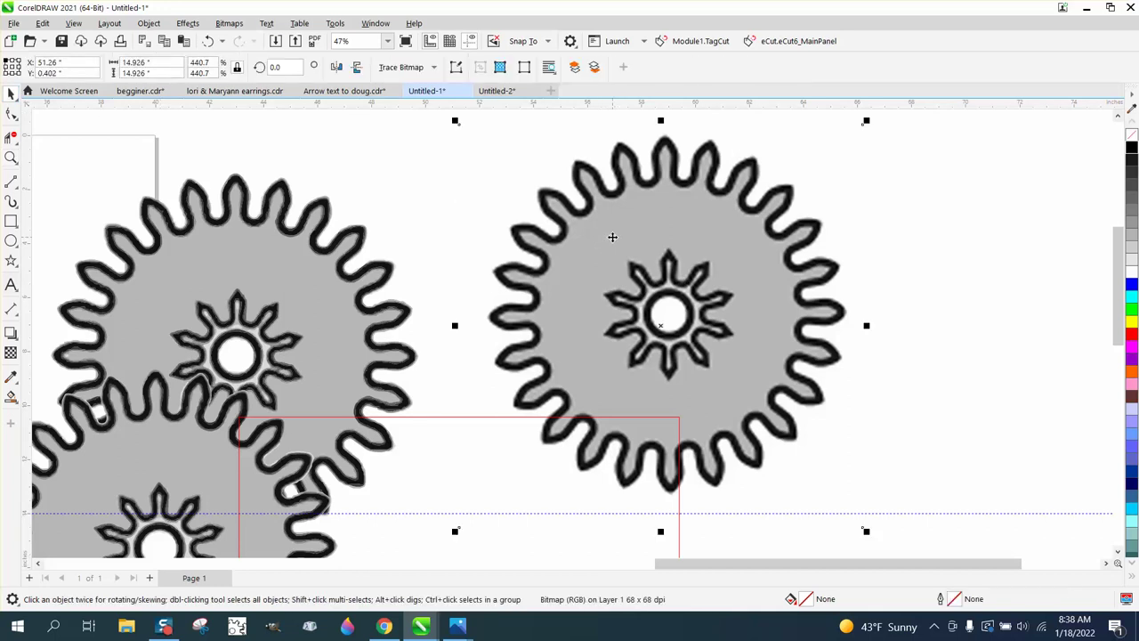
{"action": "left_click", "coordinate": [612, 236]}
{"action": "left_click_drag", "start_coordinate": [867, 119], "coordinate": [881, 129]}
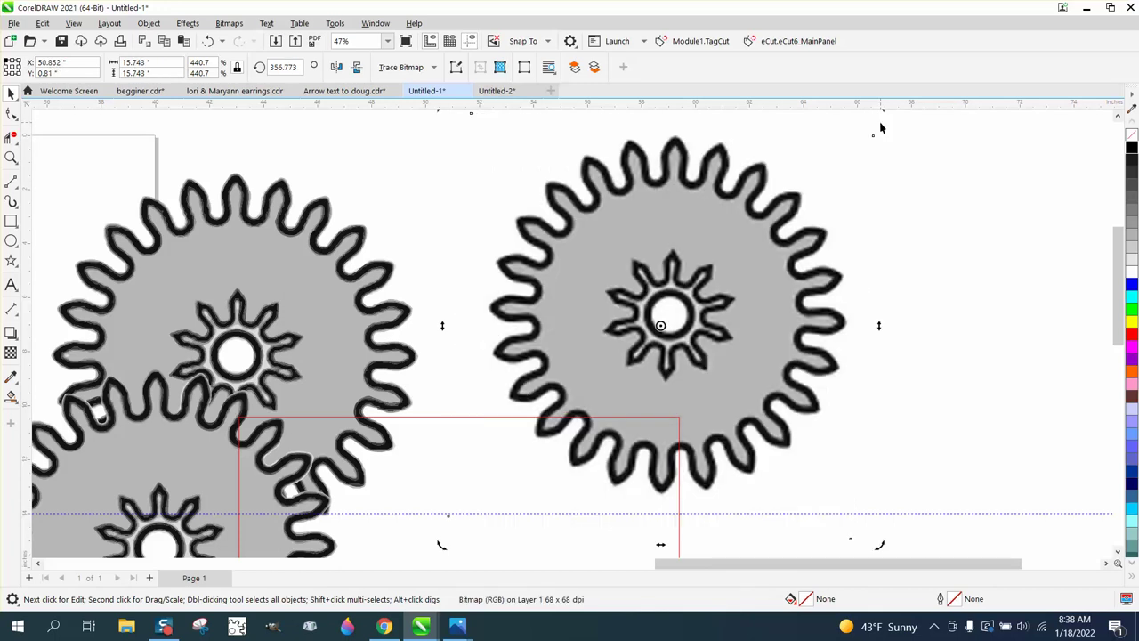
{"action": "left_click", "coordinate": [12, 157]}
{"action": "left_click_drag", "start_coordinate": [600, 122], "coordinate": [787, 264]}
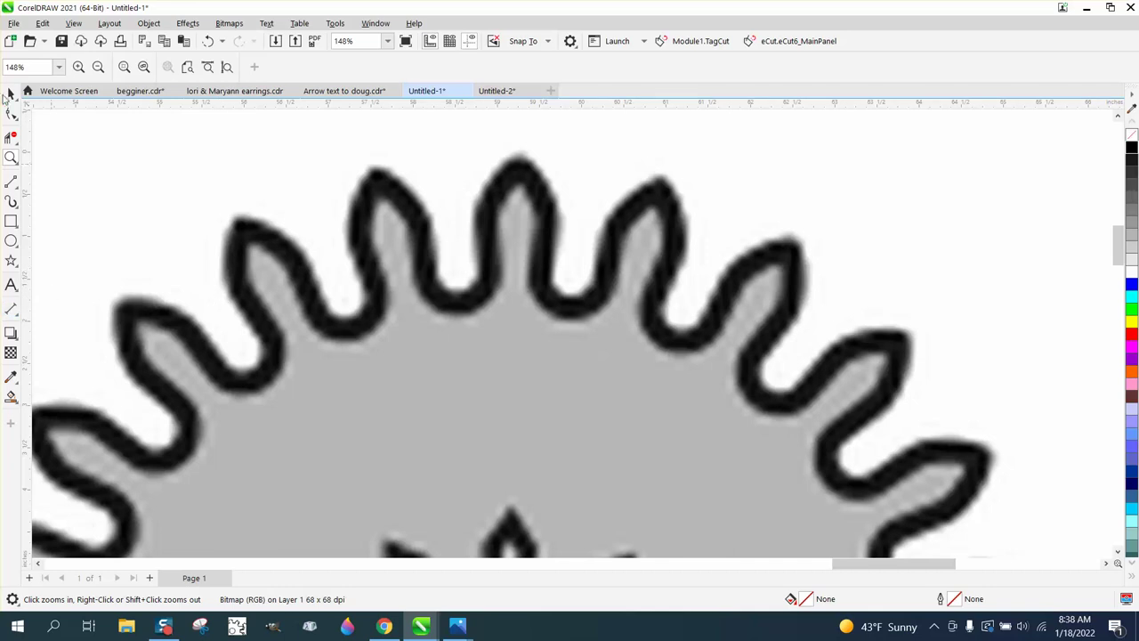
Fine-tune the gear bitmap's rotation to 351.966° so a tooth gap meets the vertical guide
{"action": "key", "text": "space"}
{"action": "scroll", "coordinate": [718, 266], "scroll_direction": "down", "scroll_amount": 2}
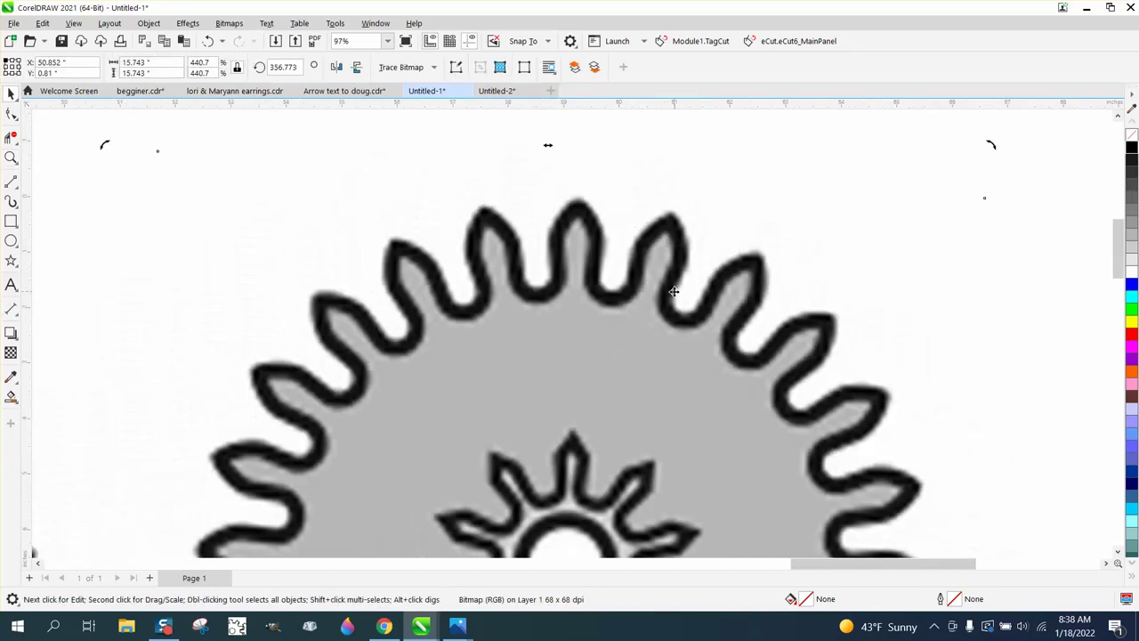
{"action": "left_click_drag", "start_coordinate": [916, 179], "coordinate": [917, 178]}
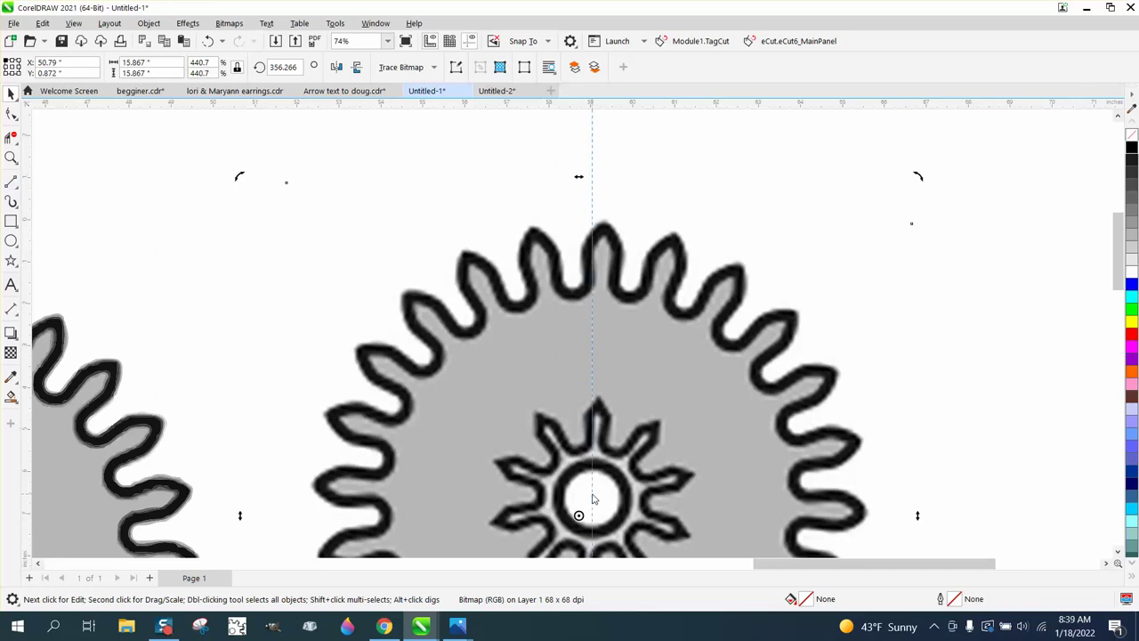
{"action": "left_click", "coordinate": [592, 497]}
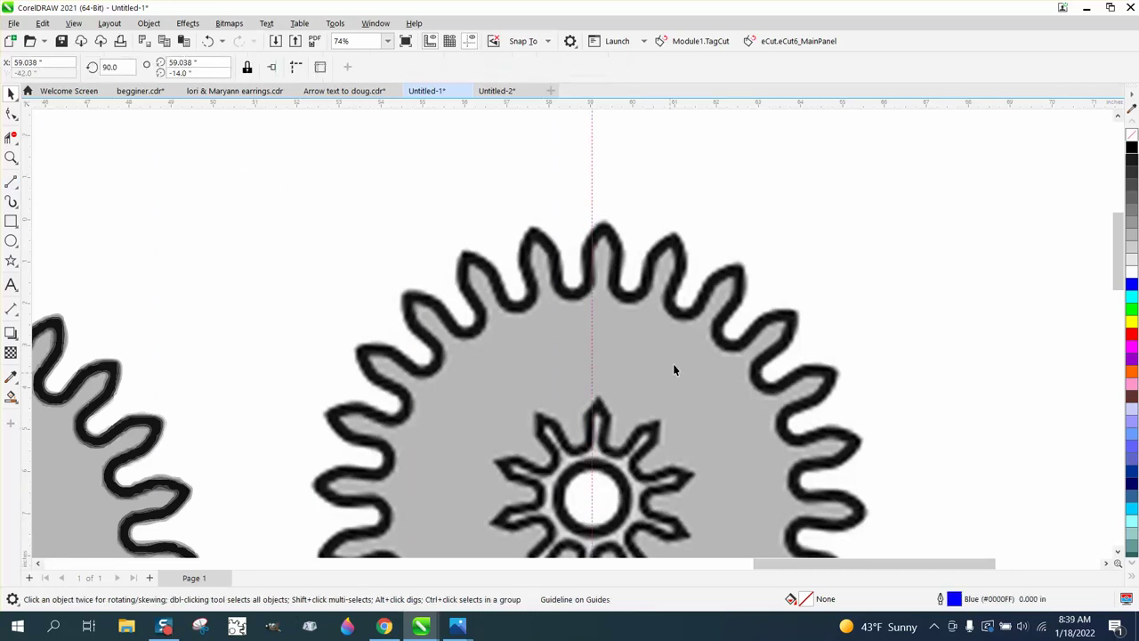
{"action": "left_click", "coordinate": [676, 293]}
{"action": "left_click", "coordinate": [676, 294]}
{"action": "left_click_drag", "start_coordinate": [917, 175], "coordinate": [938, 167]}
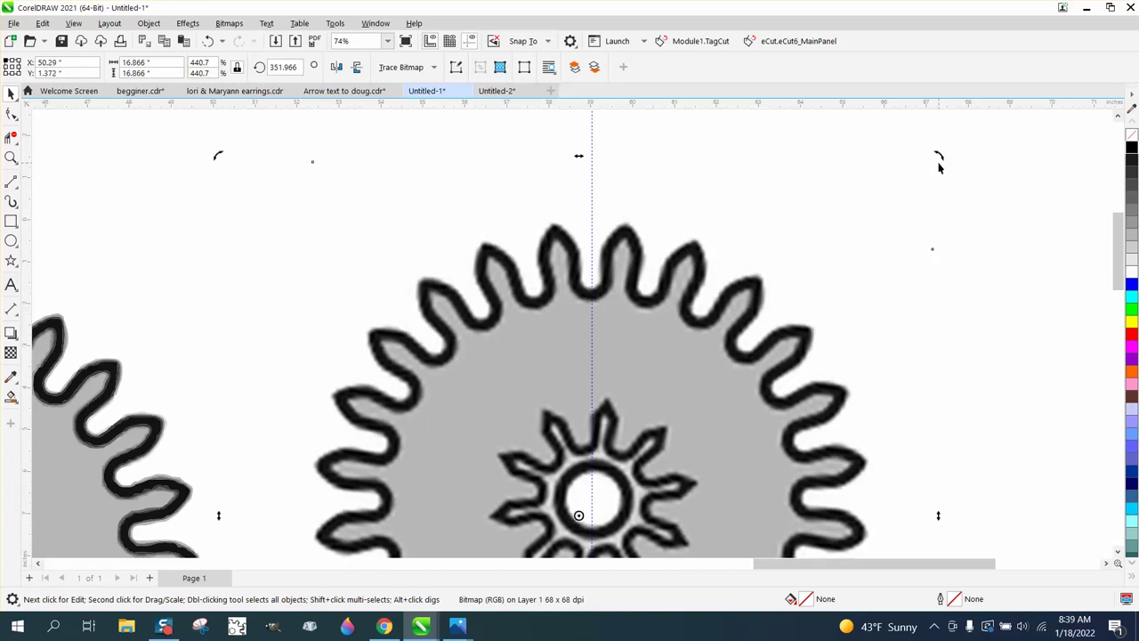
Draw a narrow tall rectangle over a top tooth with 1.0" lower-left and lower-right corner radii
{"action": "left_click", "coordinate": [9, 157]}
{"action": "left_click", "coordinate": [647, 298]}
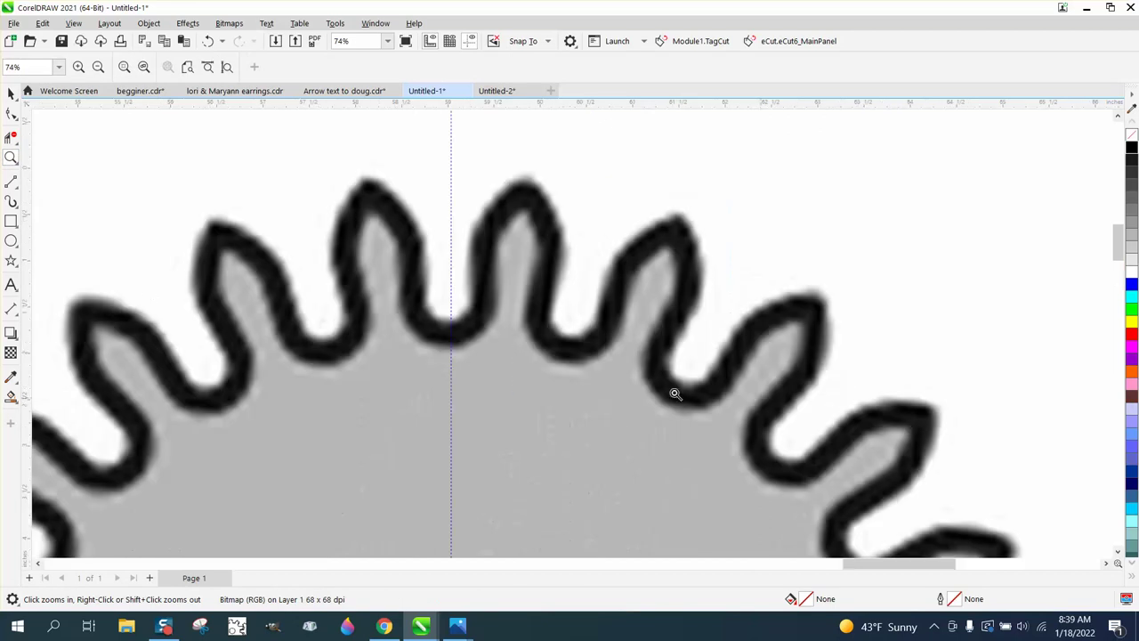
{"action": "left_click", "coordinate": [11, 221]}
{"action": "left_click_drag", "start_coordinate": [421, 160], "coordinate": [471, 318]}
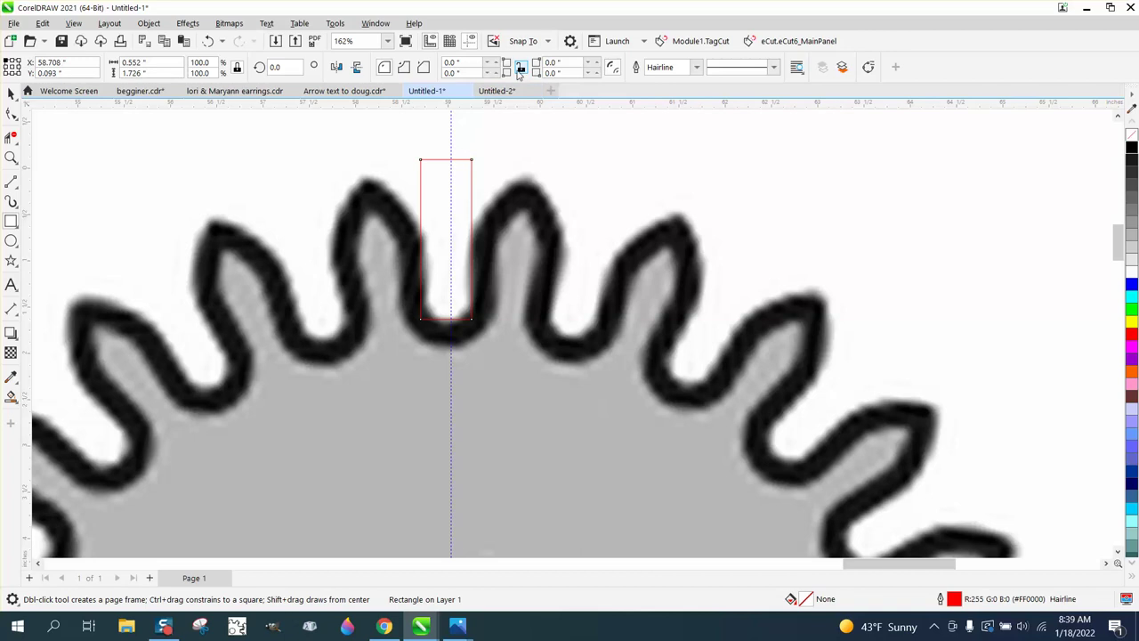
{"action": "type", "text": "1"}
{"action": "key", "text": "Tab"}
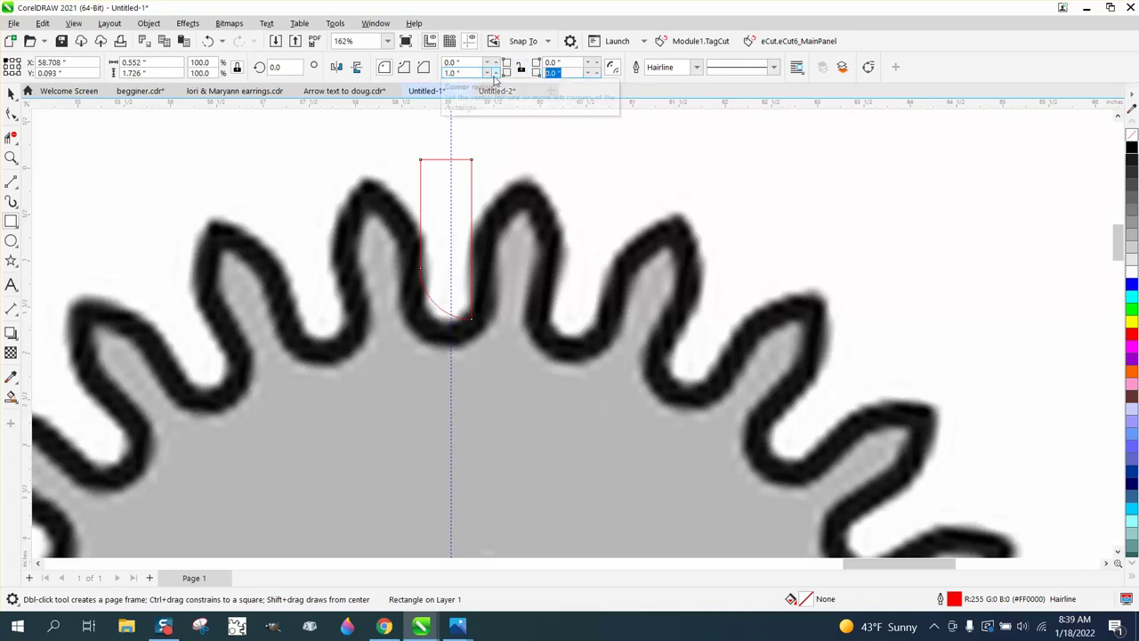
{"action": "type", "text": "1"}
{"action": "key", "text": "Return"}
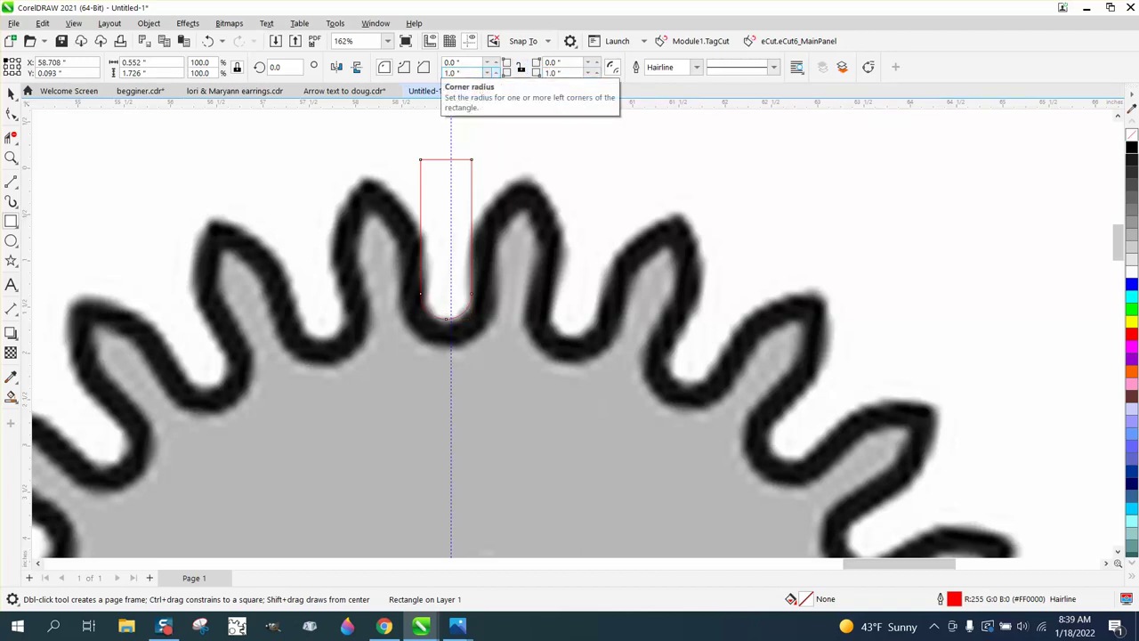
Centre the 0.552 by 1.726 inch rounded rectangle in the top tooth gap
{"action": "left_click", "coordinate": [10, 94]}
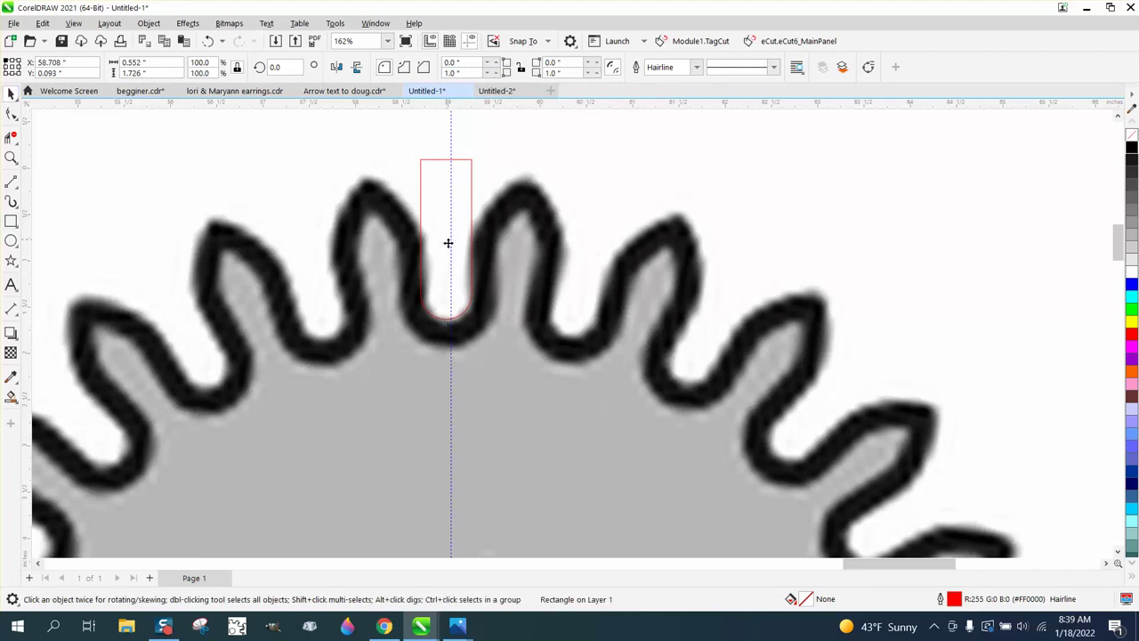
{"action": "left_click_drag", "start_coordinate": [447, 244], "coordinate": [450, 244]}
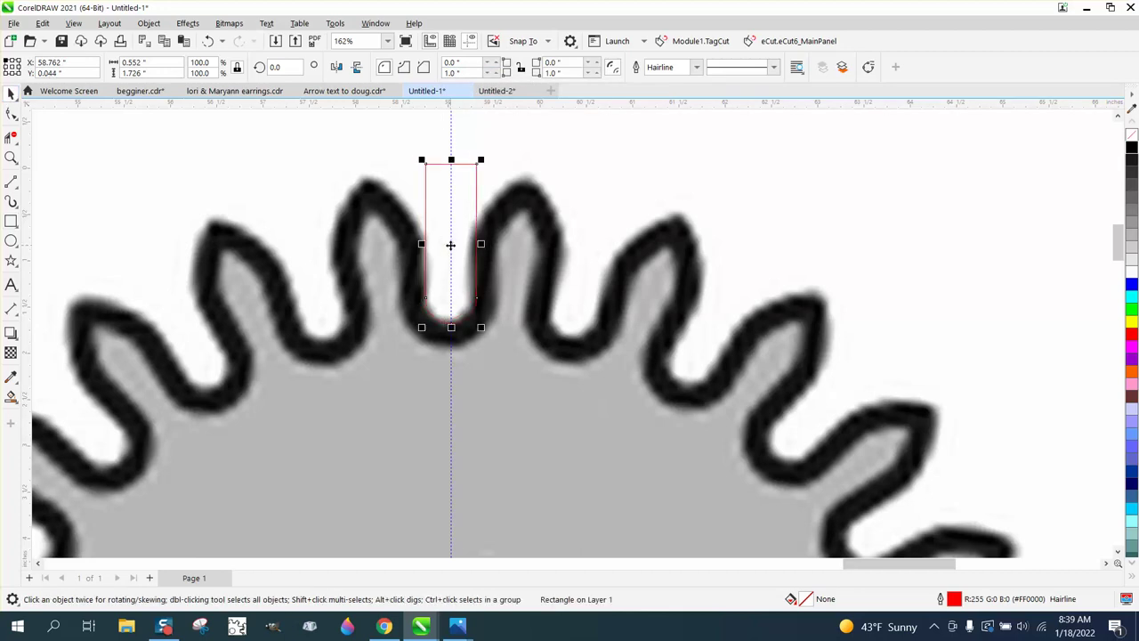
{"action": "left_click", "coordinate": [578, 163]}
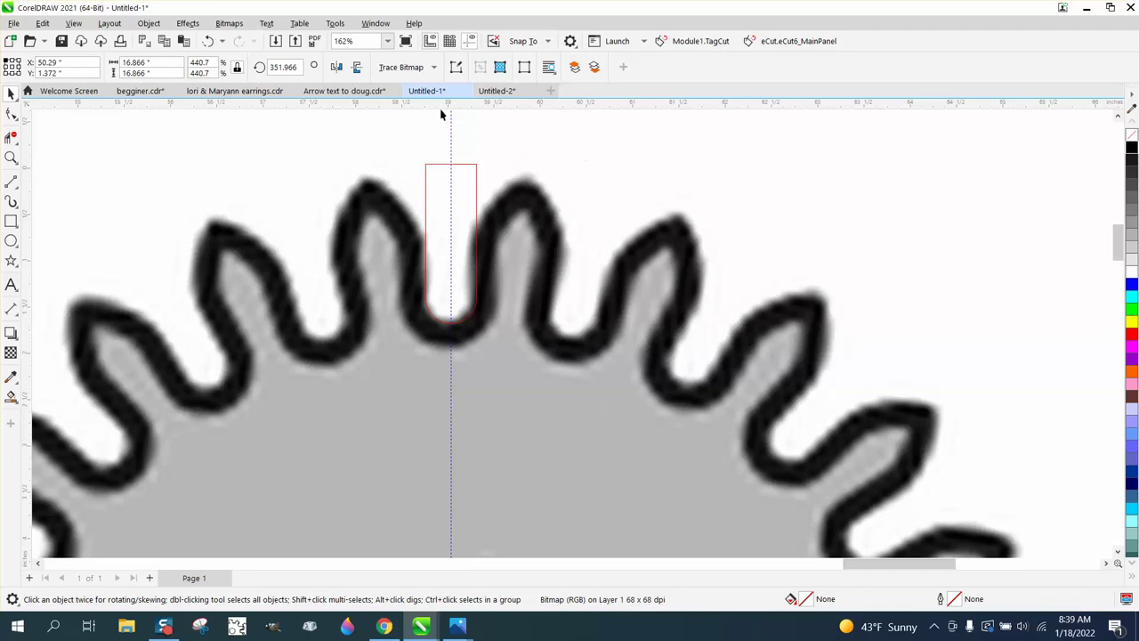
{"action": "scroll", "coordinate": [474, 151], "scroll_direction": "down", "scroll_amount": 2}
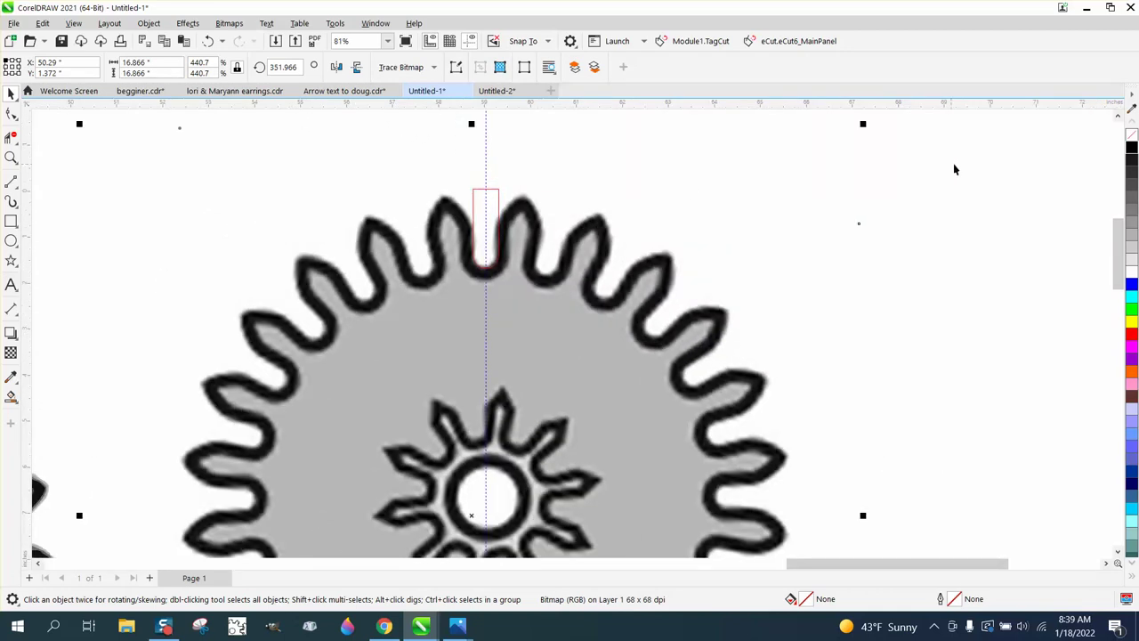
{"action": "left_click", "coordinate": [955, 169]}
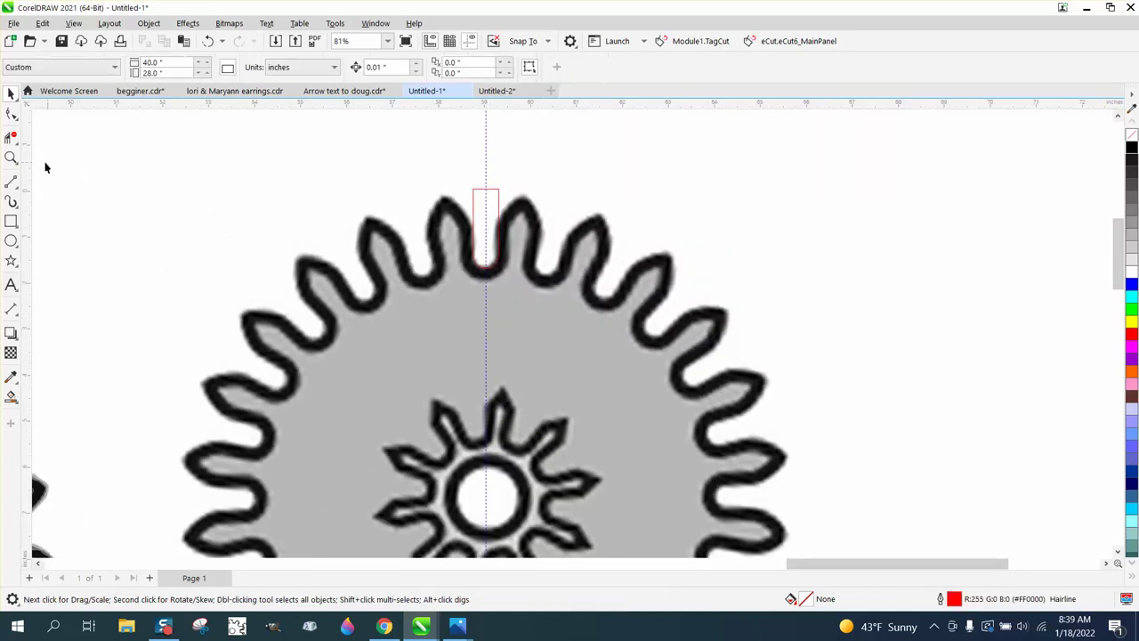
{"action": "left_click", "coordinate": [12, 157]}
{"action": "left_click_drag", "start_coordinate": [416, 170], "coordinate": [636, 362]}
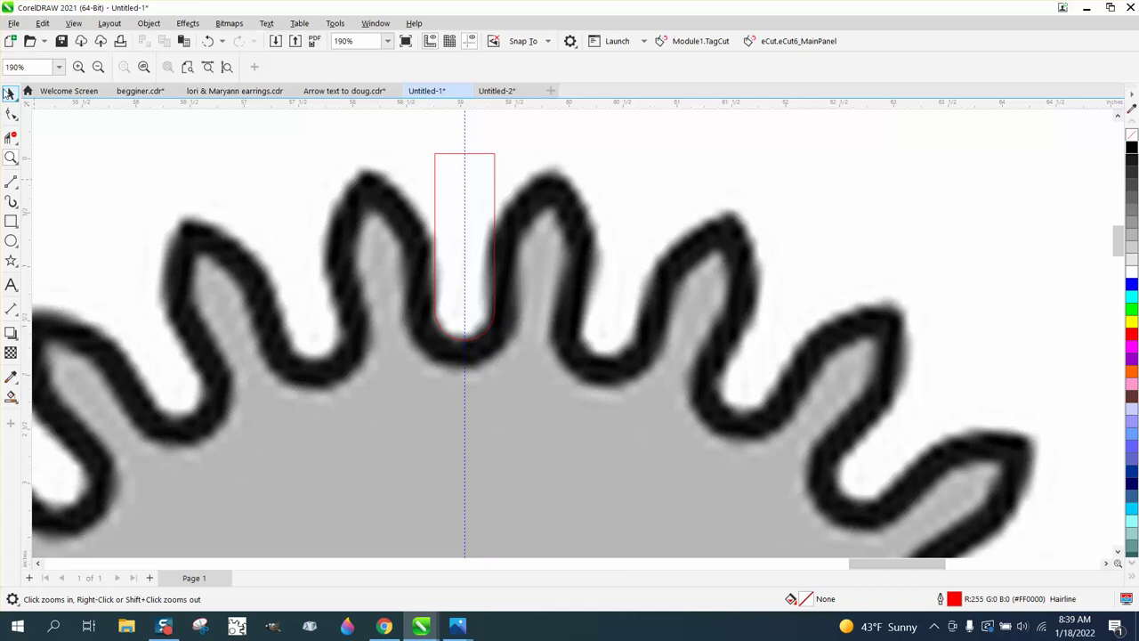
{"action": "left_click", "coordinate": [10, 94]}
{"action": "left_click", "coordinate": [448, 154]}
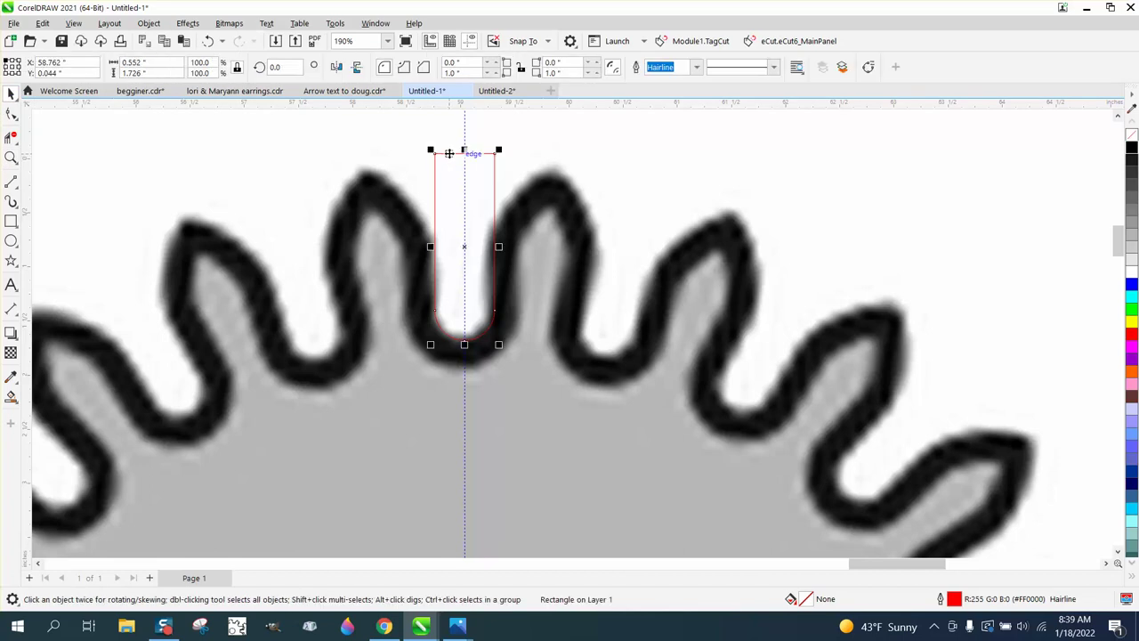
{"action": "key", "text": "Left"}
{"action": "key", "text": "Left"}
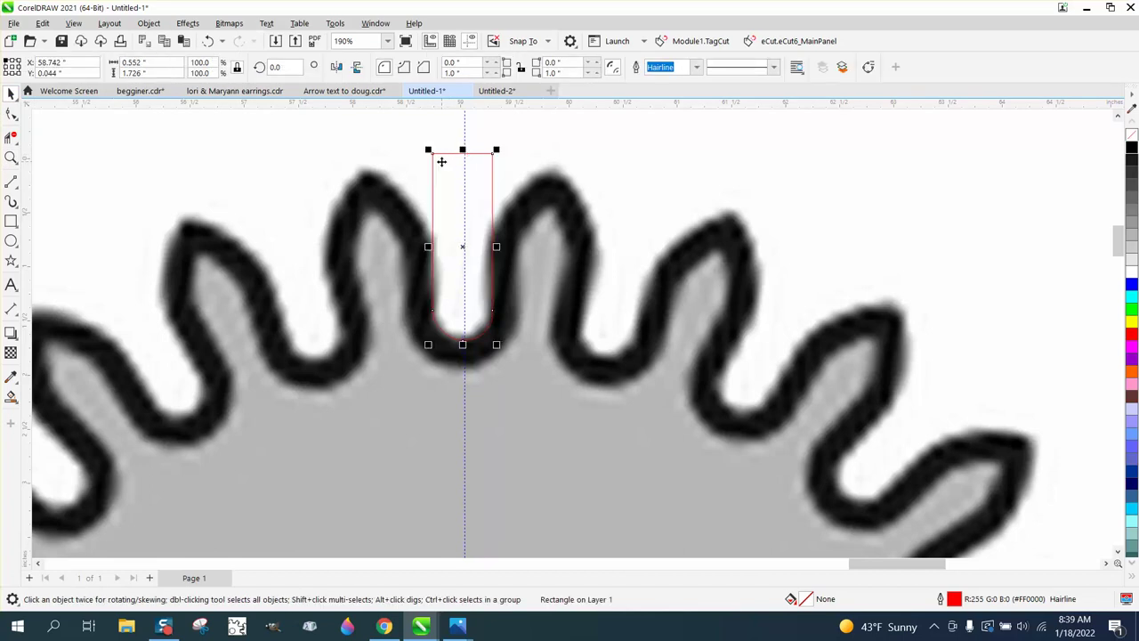
{"action": "key", "text": "Right"}
{"action": "key", "text": "Right"}
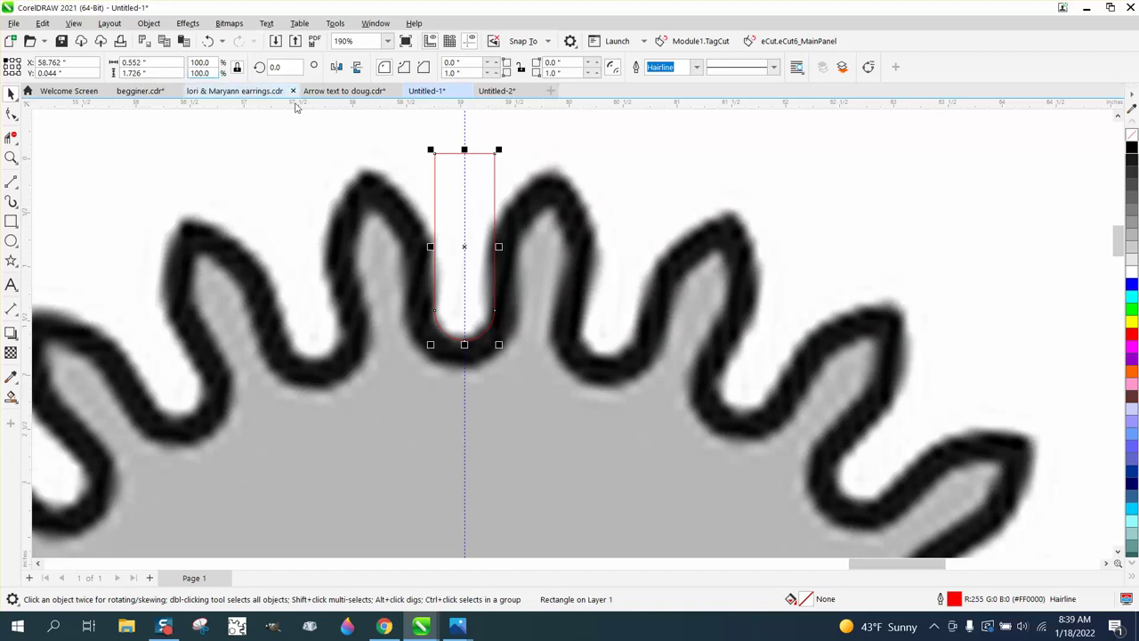
Convert the rectangle to curves, break it at the top node, and delete its top edge
{"action": "left_click", "coordinate": [149, 23]}
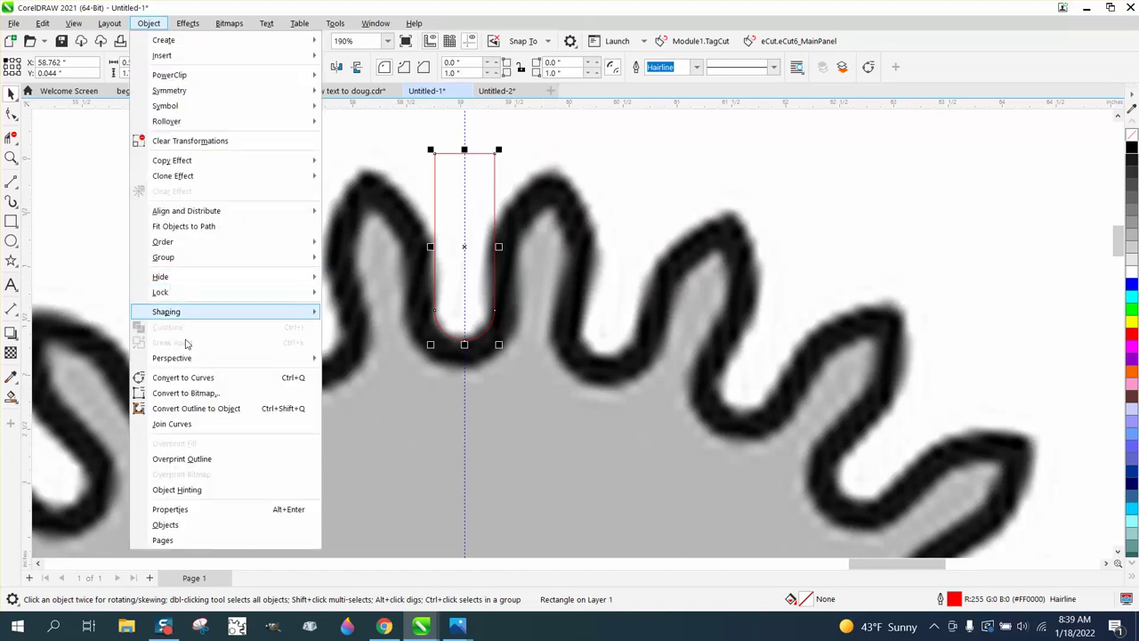
{"action": "left_click", "coordinate": [192, 377]}
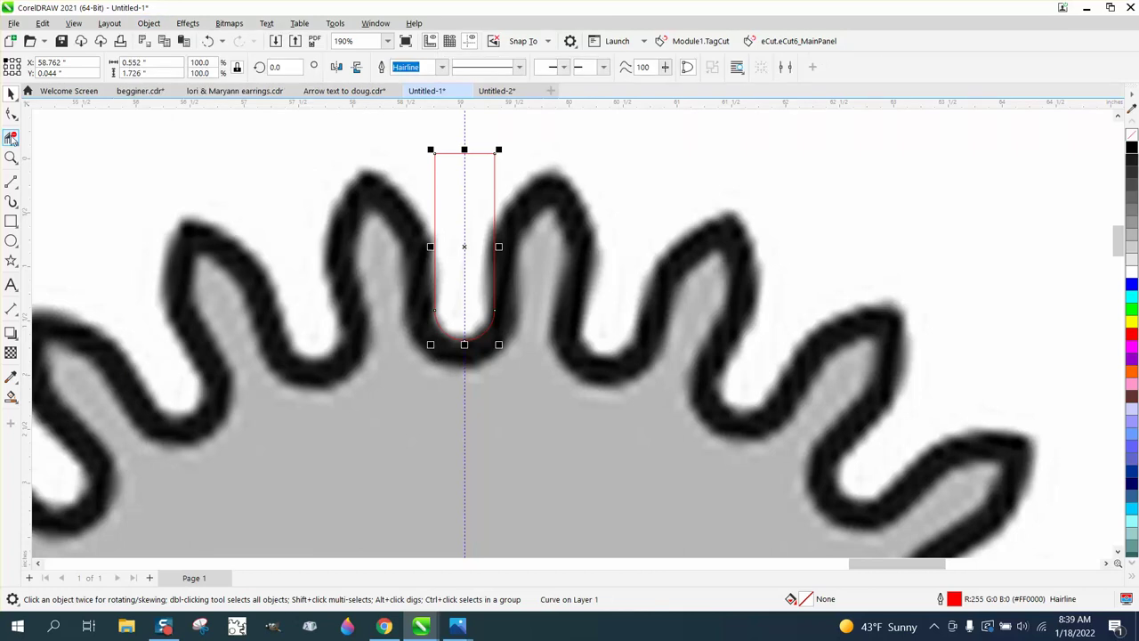
{"action": "left_click", "coordinate": [11, 113]}
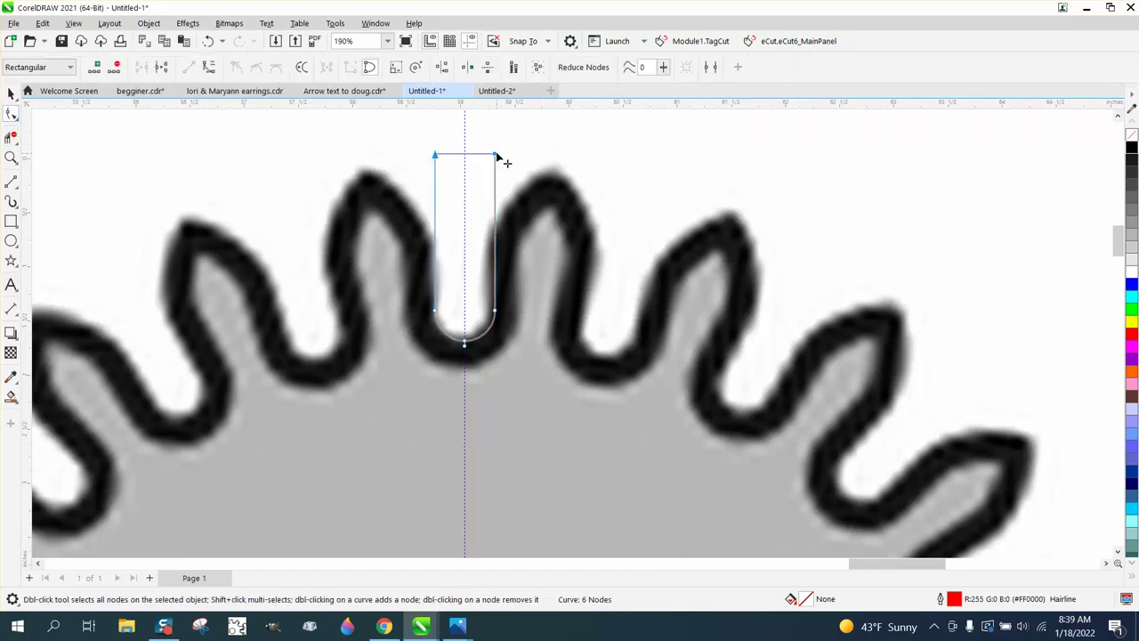
{"action": "right_click", "coordinate": [495, 153]}
{"action": "left_click", "coordinate": [554, 207]}
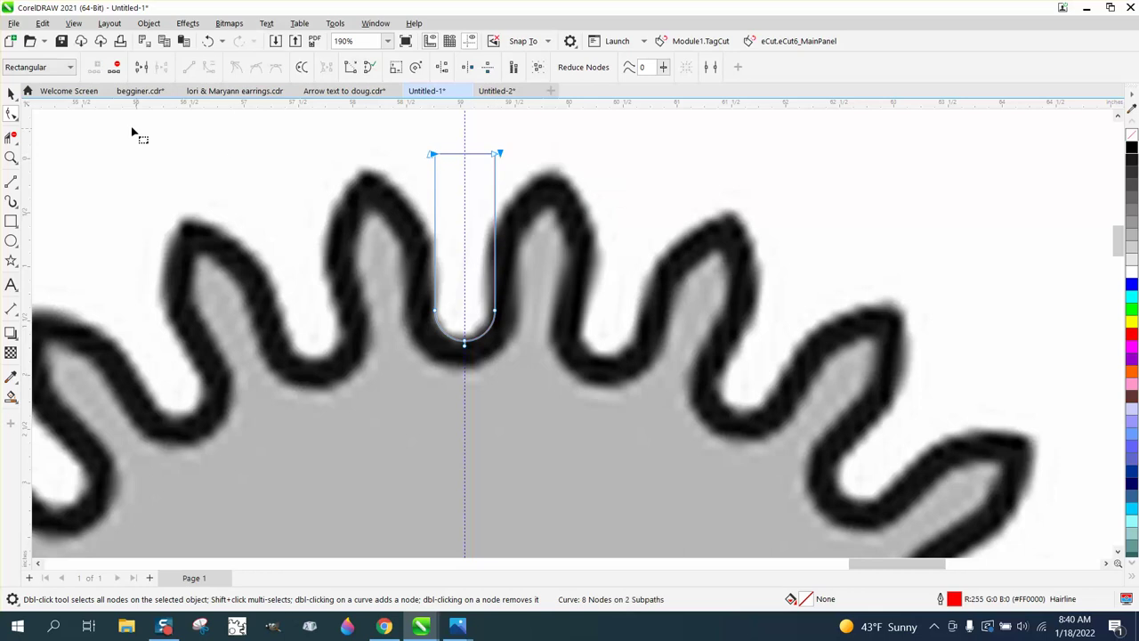
{"action": "left_click", "coordinate": [11, 138]}
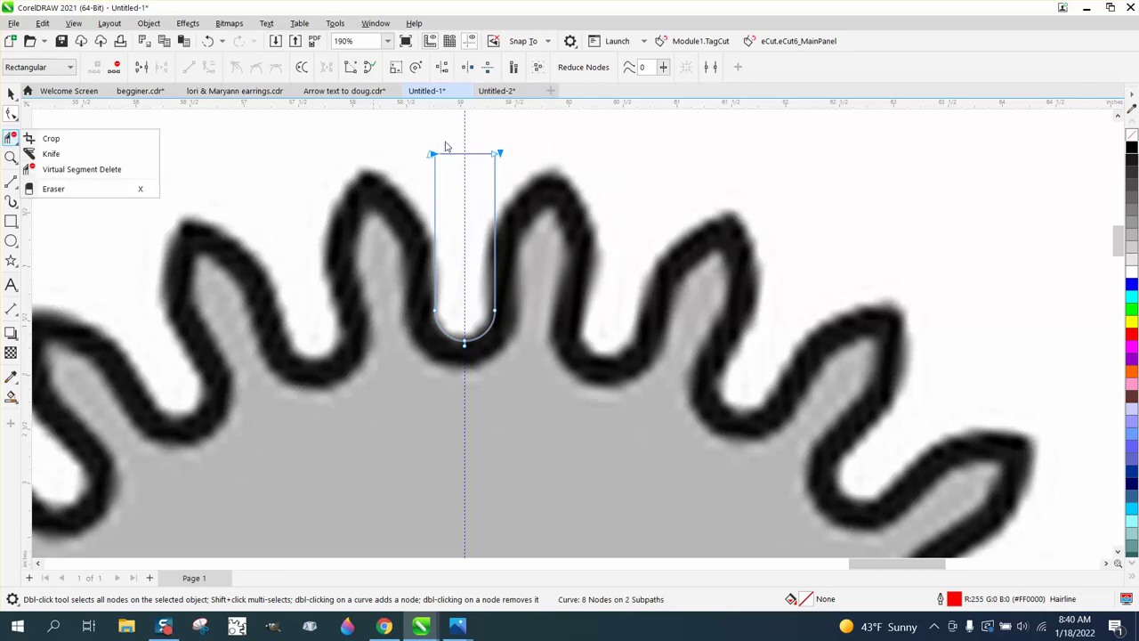
{"action": "left_click", "coordinate": [82, 169]}
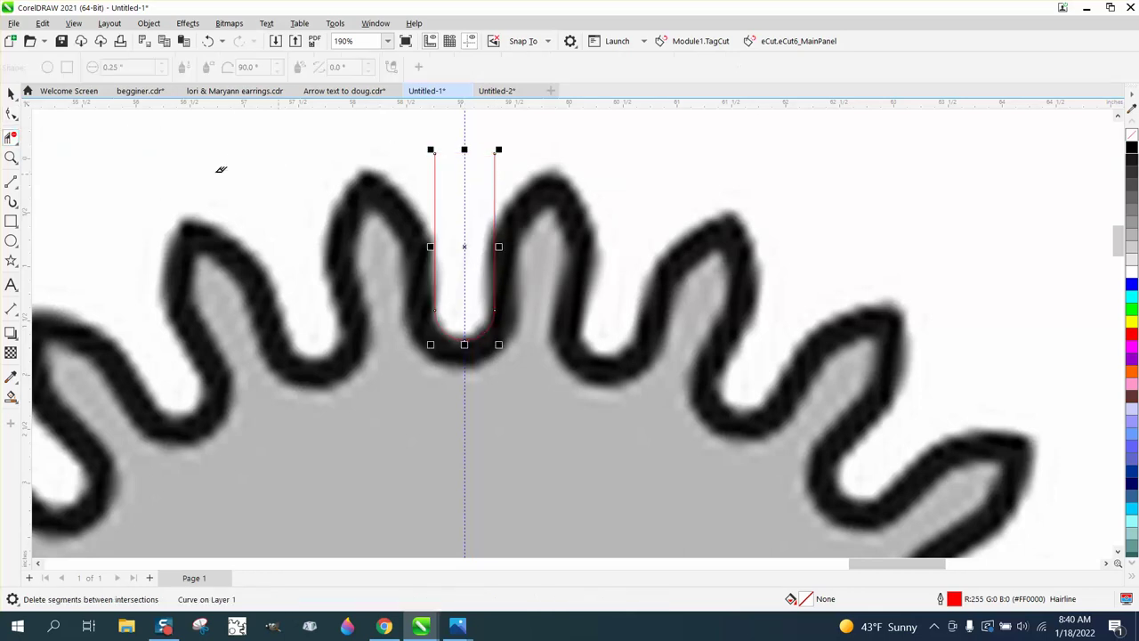
{"action": "left_click", "coordinate": [12, 114]}
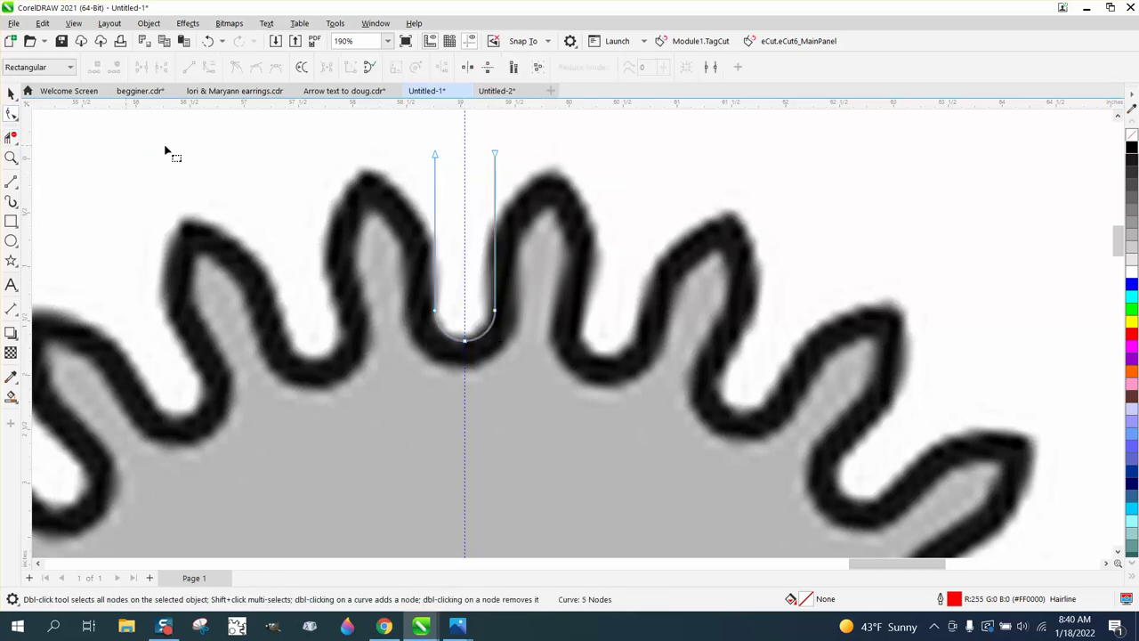
Add a left-side node, pull the top node onto the neighbouring tooth, and bend that segment along it
{"action": "double_click", "coordinate": [436, 245]}
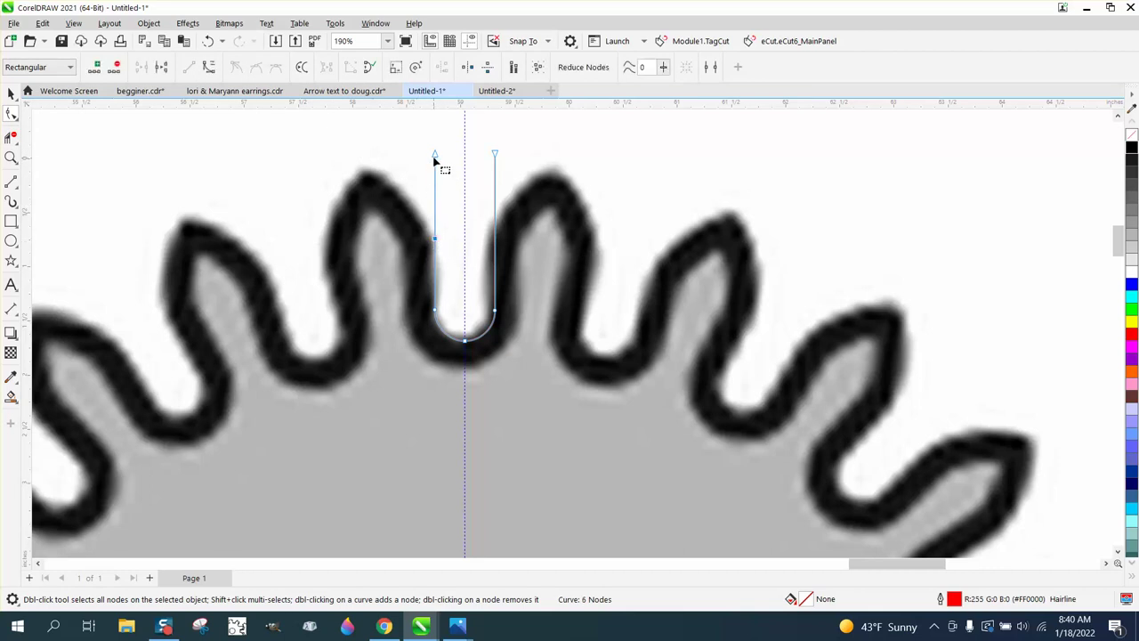
{"action": "left_click_drag", "start_coordinate": [434, 155], "coordinate": [368, 167]}
{"action": "right_click", "coordinate": [435, 241]}
{"action": "left_click", "coordinate": [493, 333]}
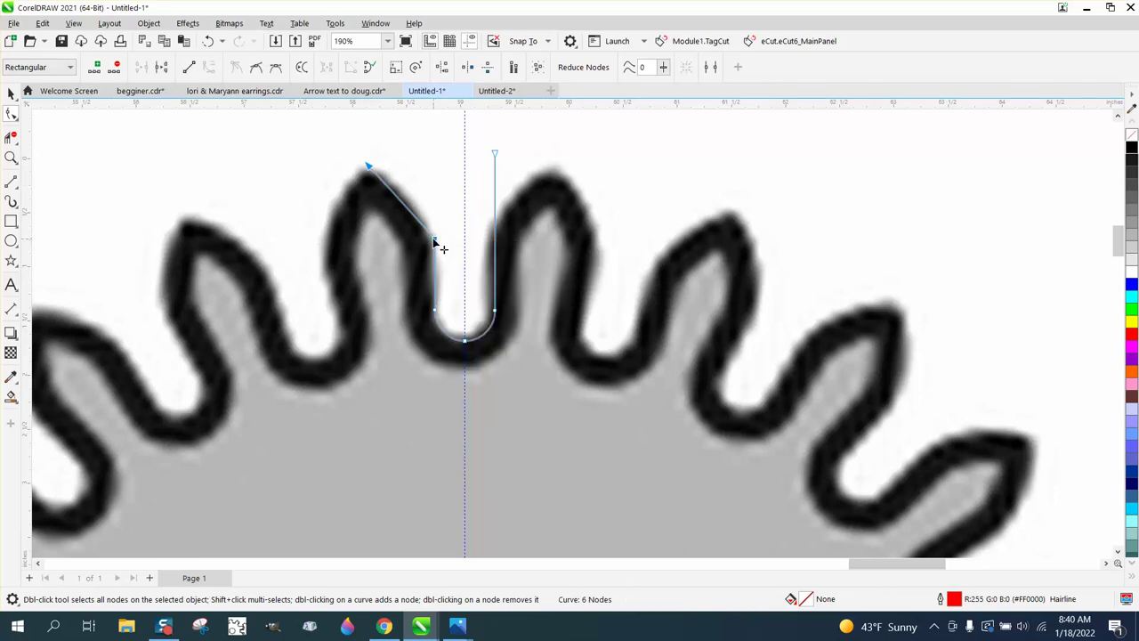
{"action": "left_click", "coordinate": [435, 240]}
{"action": "left_click_drag", "start_coordinate": [413, 217], "coordinate": [417, 196]}
{"action": "left_click", "coordinate": [368, 167]}
Move the tooth-profile curve left off the gear bitmap and zoom in on it
{"action": "scroll", "coordinate": [446, 249], "scroll_direction": "down", "scroll_amount": 8}
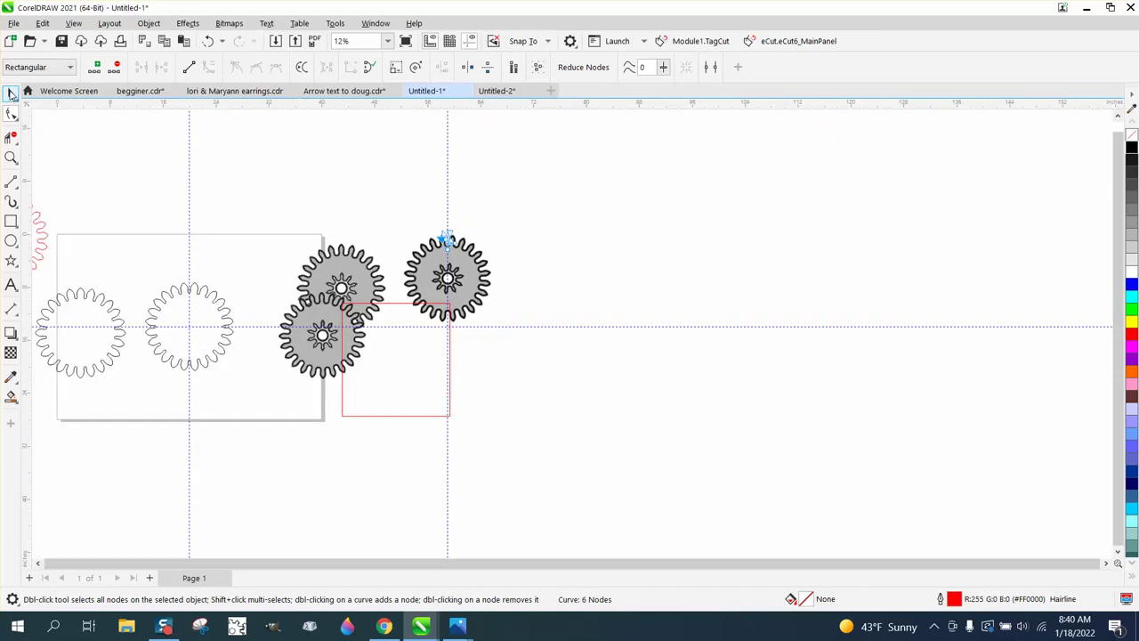
{"action": "left_click", "coordinate": [25, 96]}
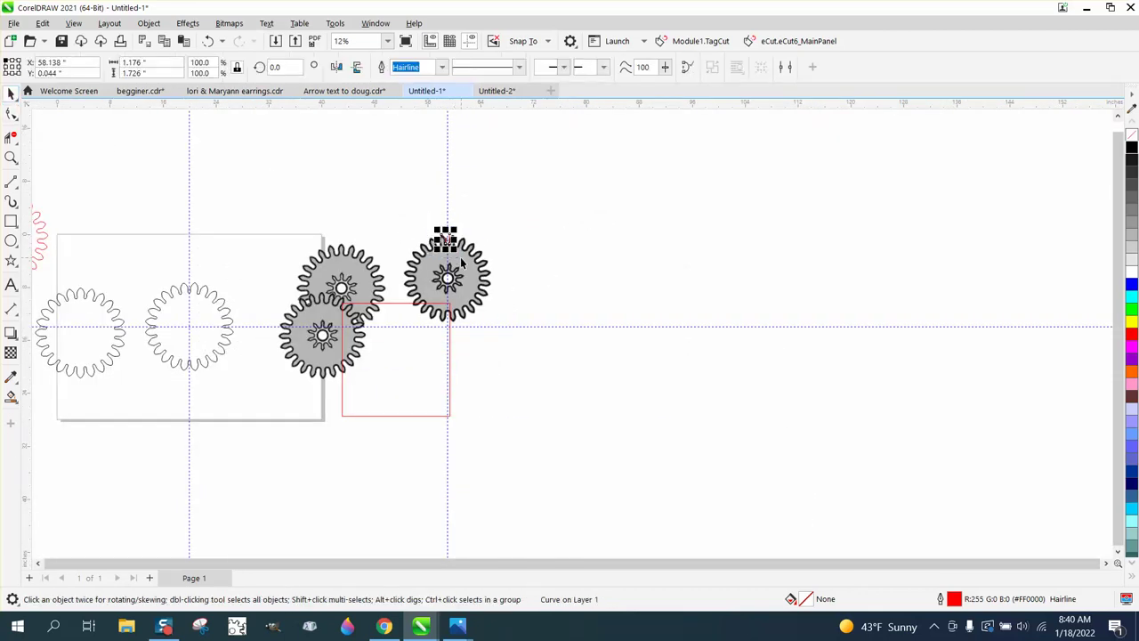
{"action": "left_click_drag", "start_coordinate": [445, 238], "coordinate": [425, 349]}
{"action": "left_click", "coordinate": [10, 157]}
{"action": "scroll", "coordinate": [324, 243], "scroll_direction": "down", "scroll_amount": 1}
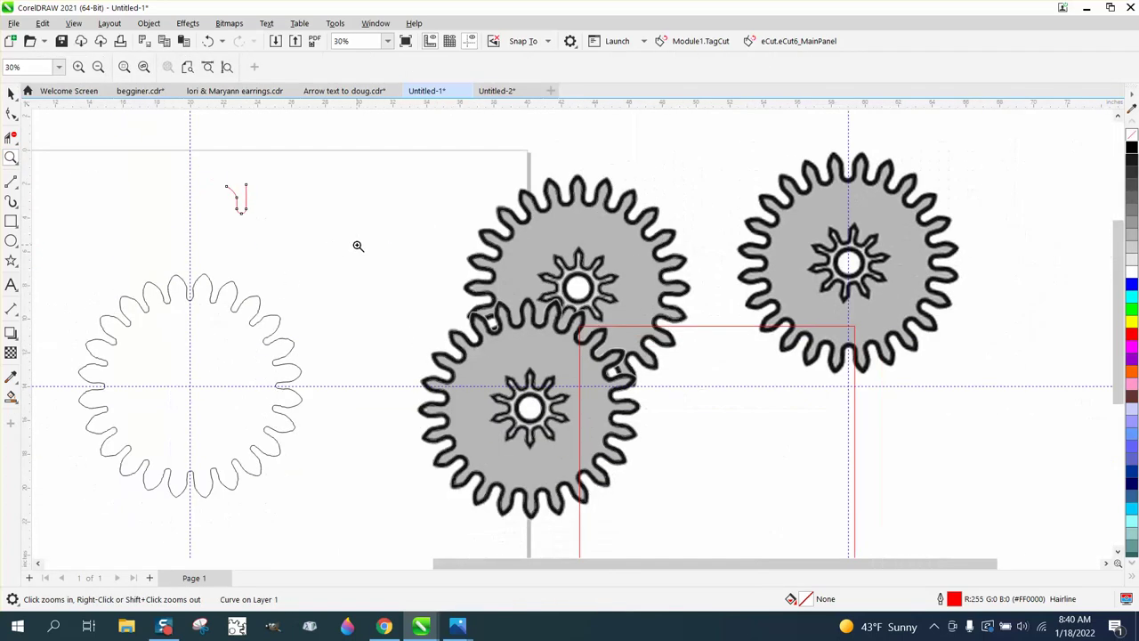
{"action": "left_click_drag", "start_coordinate": [306, 239], "coordinate": [307, 240]}
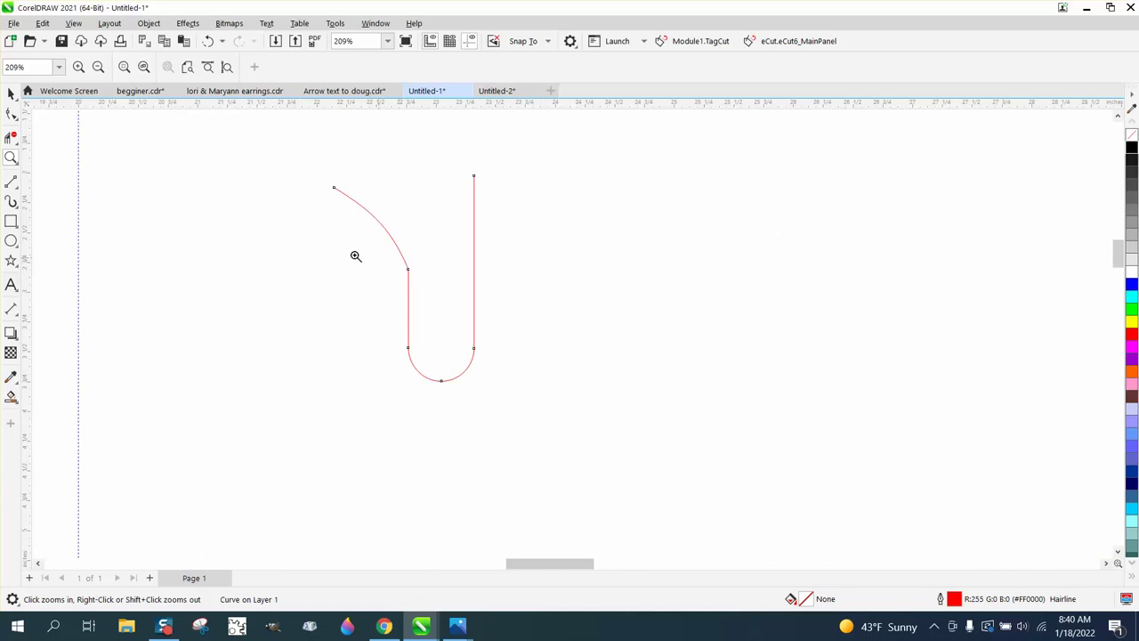
Smudge the corner on the curve's left side into a smooth bend
{"action": "left_click", "coordinate": [17, 122]}
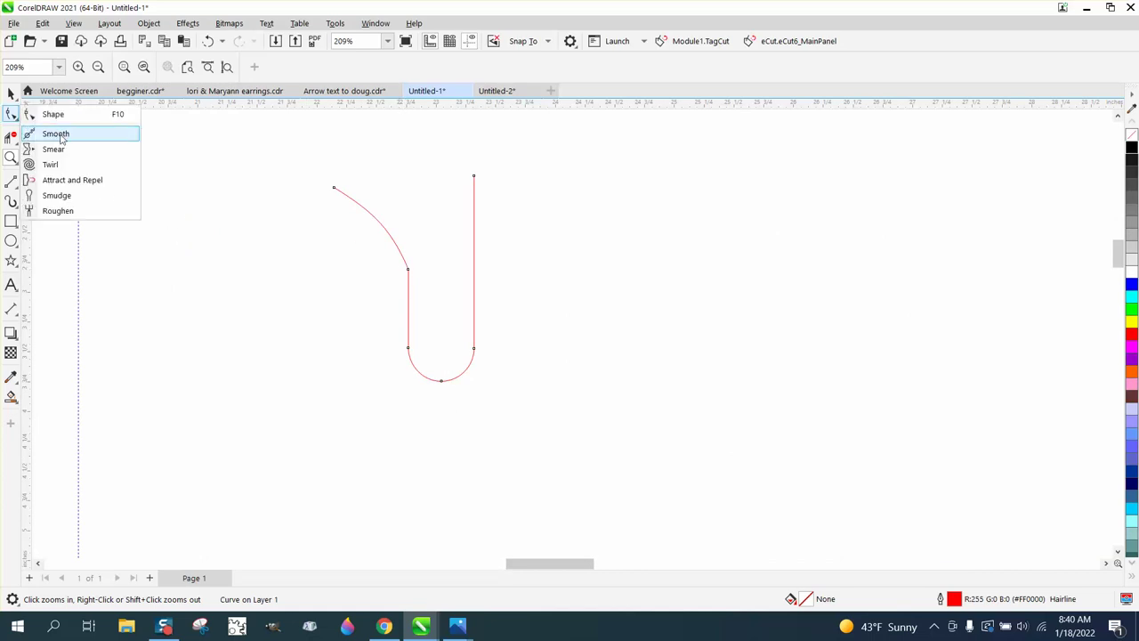
{"action": "left_click", "coordinate": [57, 132]}
{"action": "mouse_move", "coordinate": [407, 282]}
{"action": "left_mouse_down"}
{"action": "mouse_move", "coordinate": [404, 264]}
{"action": "mouse_move", "coordinate": [406, 344]}
{"action": "left_mouse_up"}
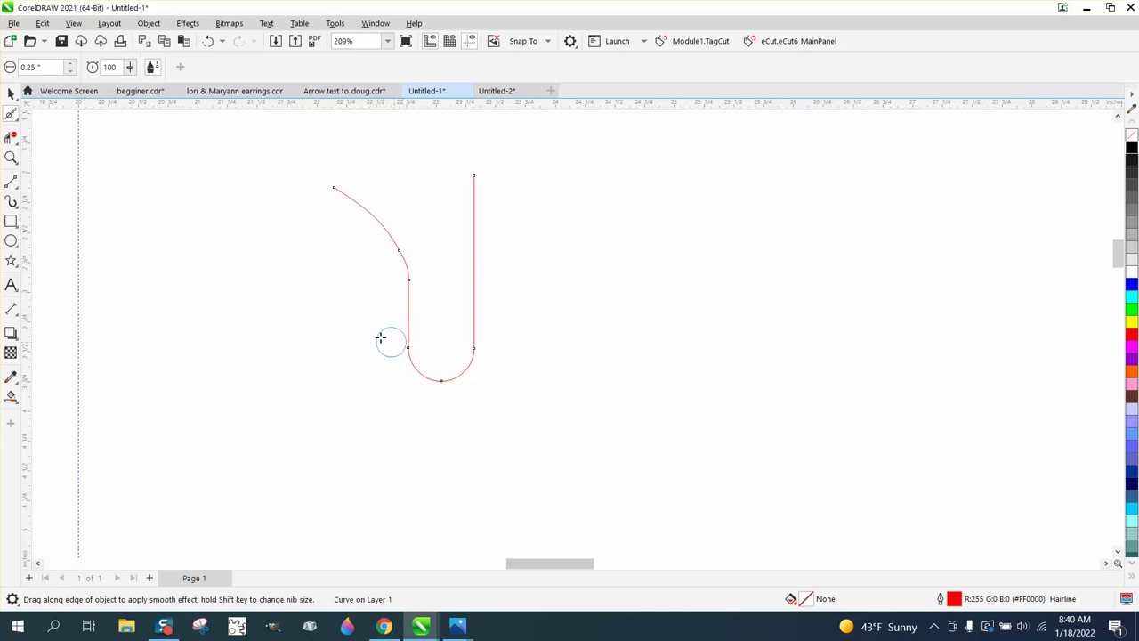
{"action": "left_click", "coordinate": [11, 181]}
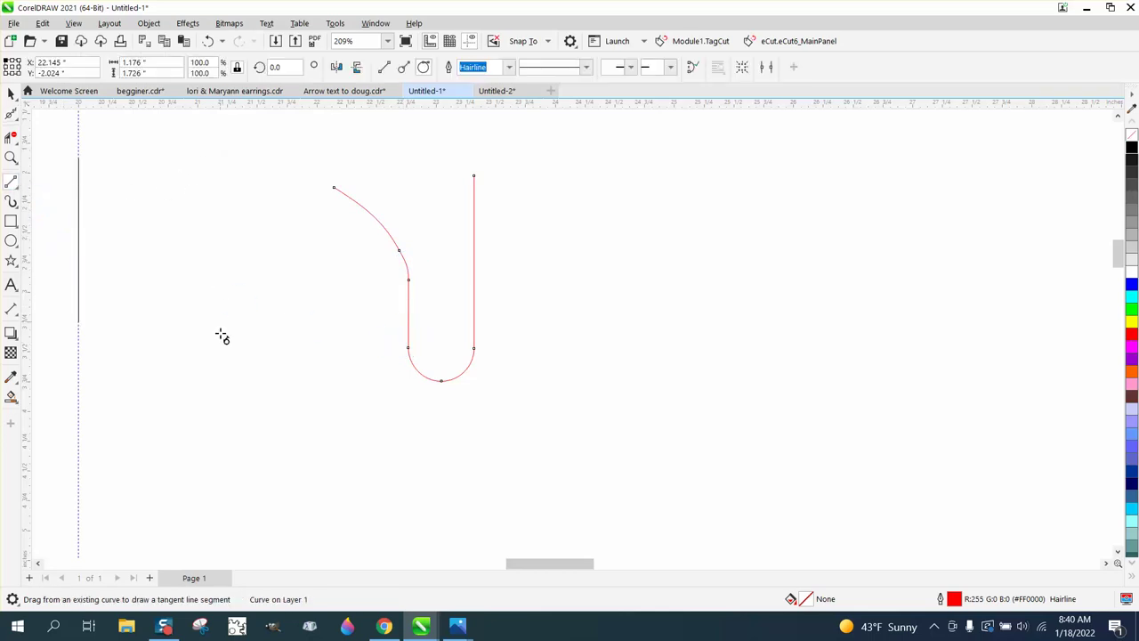
Sketch a freehand curve left of the U and a vertical line through it
{"action": "left_click", "coordinate": [16, 187]}
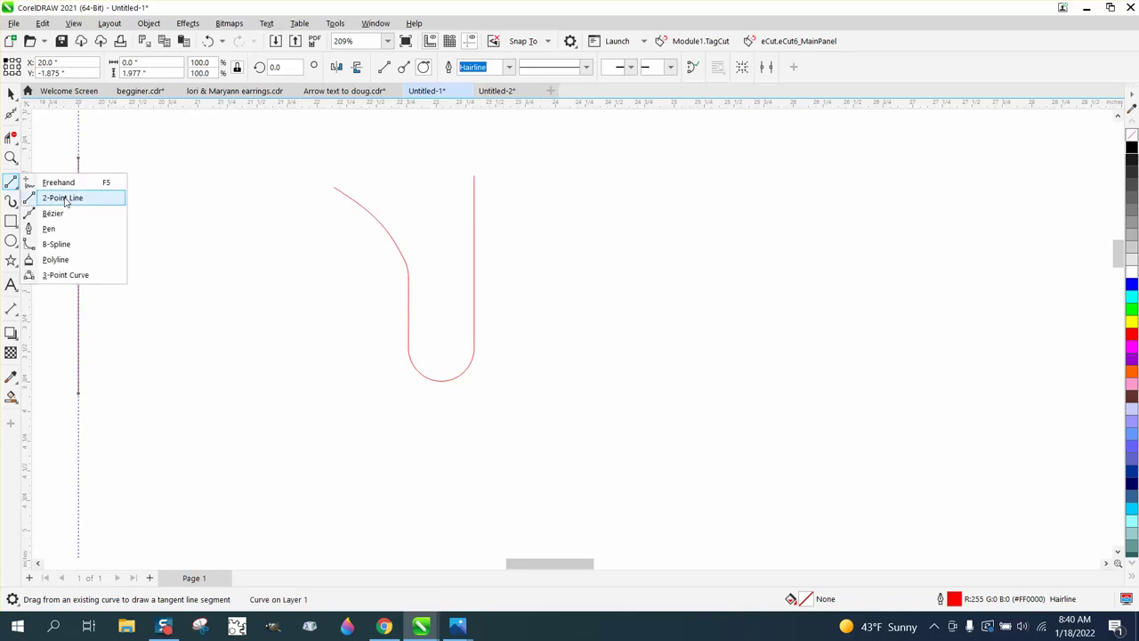
{"action": "left_click", "coordinate": [58, 182]}
{"action": "left_click_drag", "start_coordinate": [258, 178], "coordinate": [250, 407]}
{"action": "left_click", "coordinate": [18, 187]}
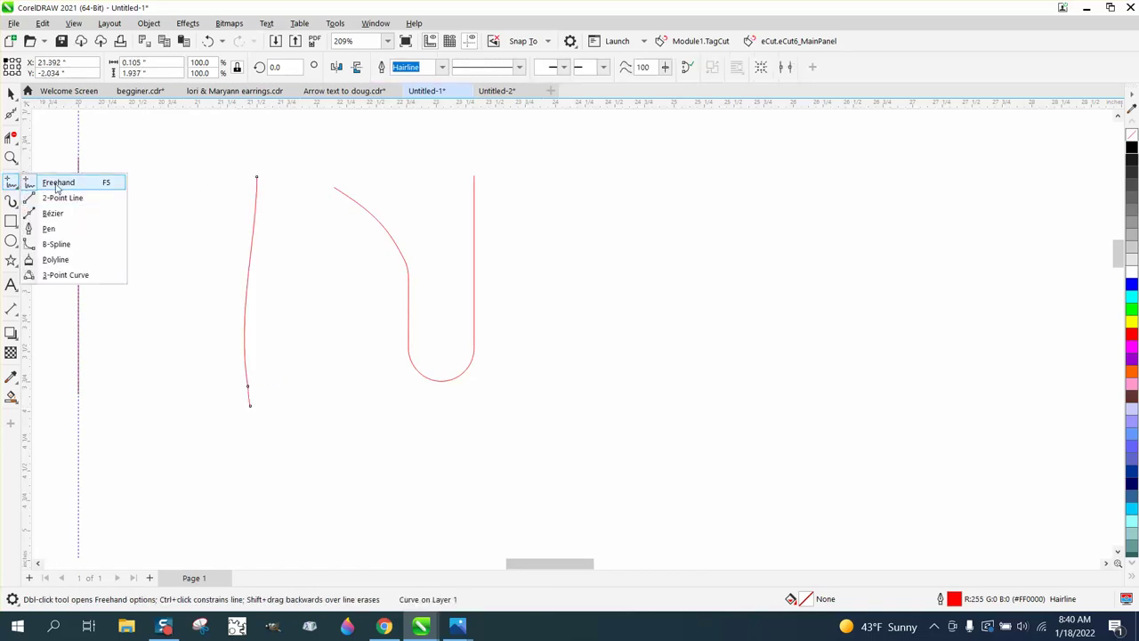
{"action": "left_click", "coordinate": [125, 198]}
{"action": "left_click_drag", "start_coordinate": [451, 210], "coordinate": [451, 325]}
{"action": "left_click_drag", "start_coordinate": [316, 341], "coordinate": [320, 400]}
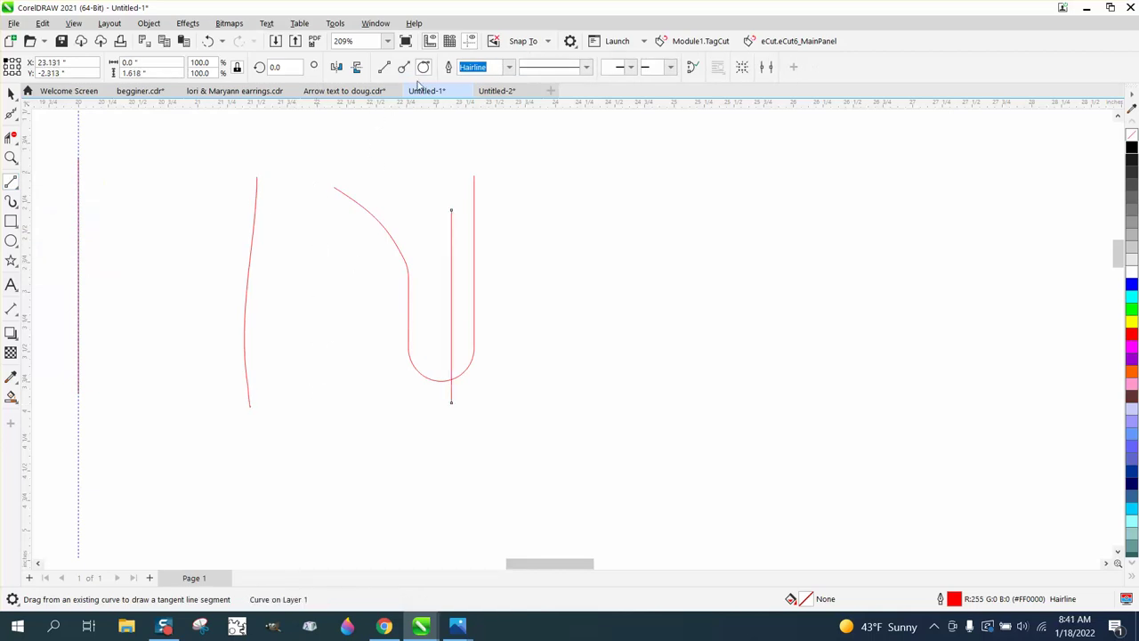
{"action": "scroll", "coordinate": [484, 224], "scroll_direction": "down", "scroll_amount": 1}
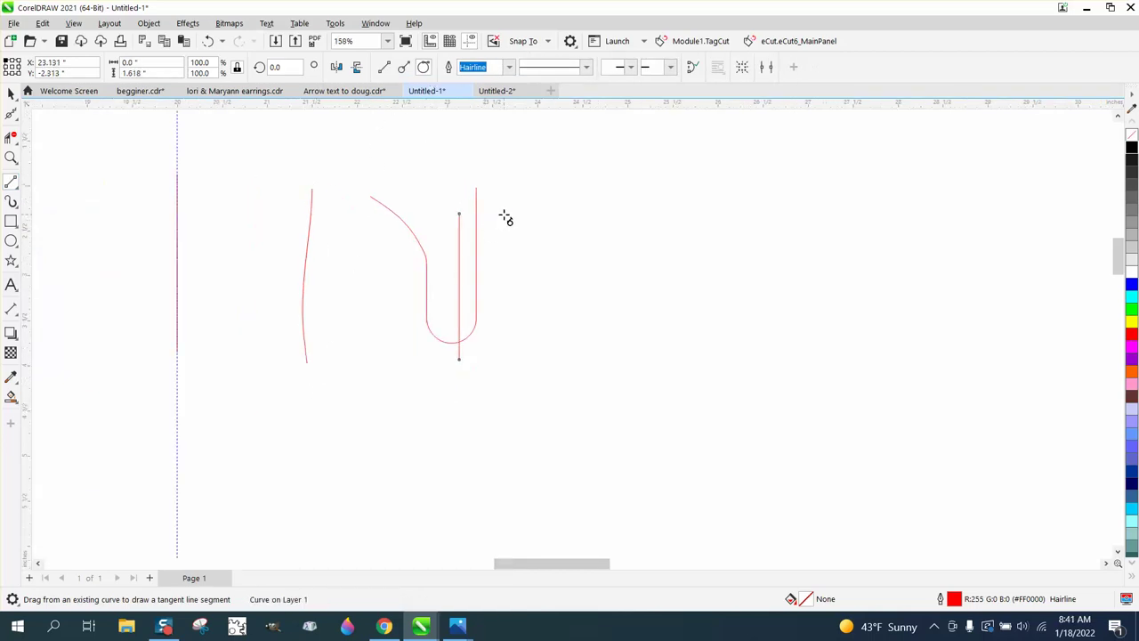
Draw a separate vertical red line to the right of the U with Parallel Drawing
{"action": "left_click", "coordinate": [763, 70]}
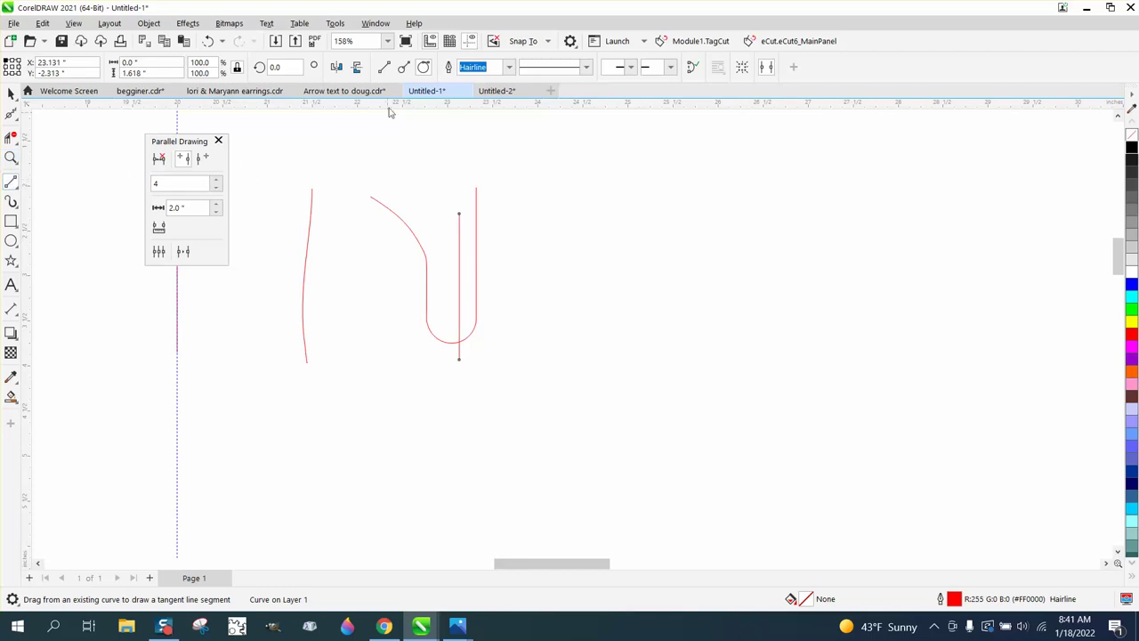
{"action": "left_click", "coordinate": [385, 67]}
{"action": "mouse_move", "coordinate": [769, 240]}
{"action": "left_mouse_down"}
{"action": "mouse_move", "coordinate": [689, 209]}
{"action": "mouse_move", "coordinate": [753, 427]}
{"action": "mouse_move", "coordinate": [769, 438]}
{"action": "left_mouse_up"}
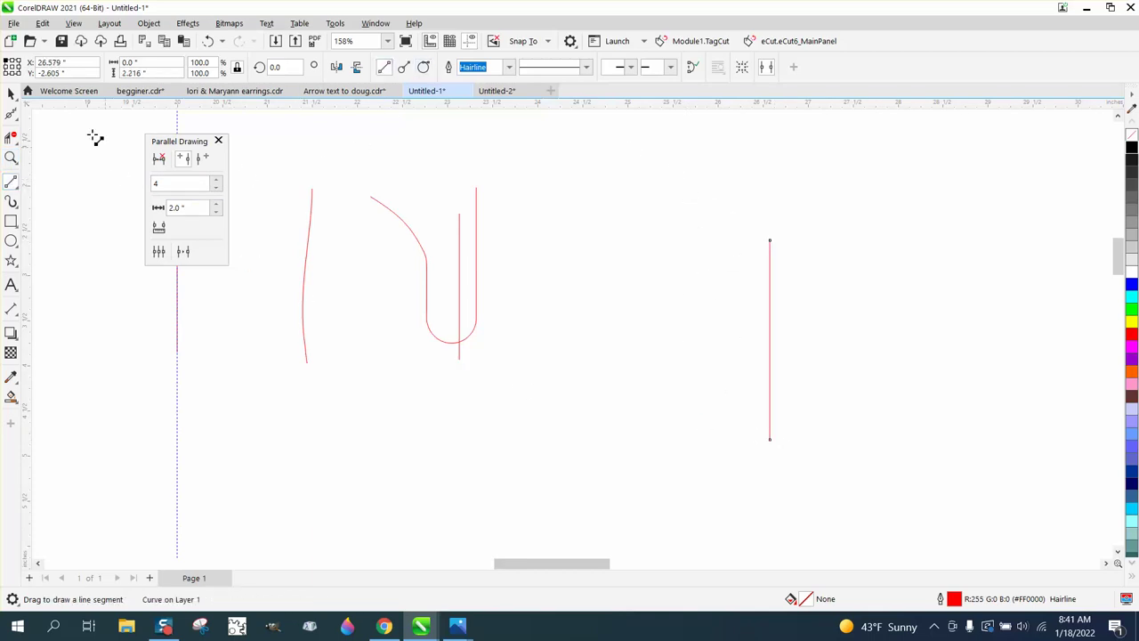
{"action": "left_click", "coordinate": [218, 141]}
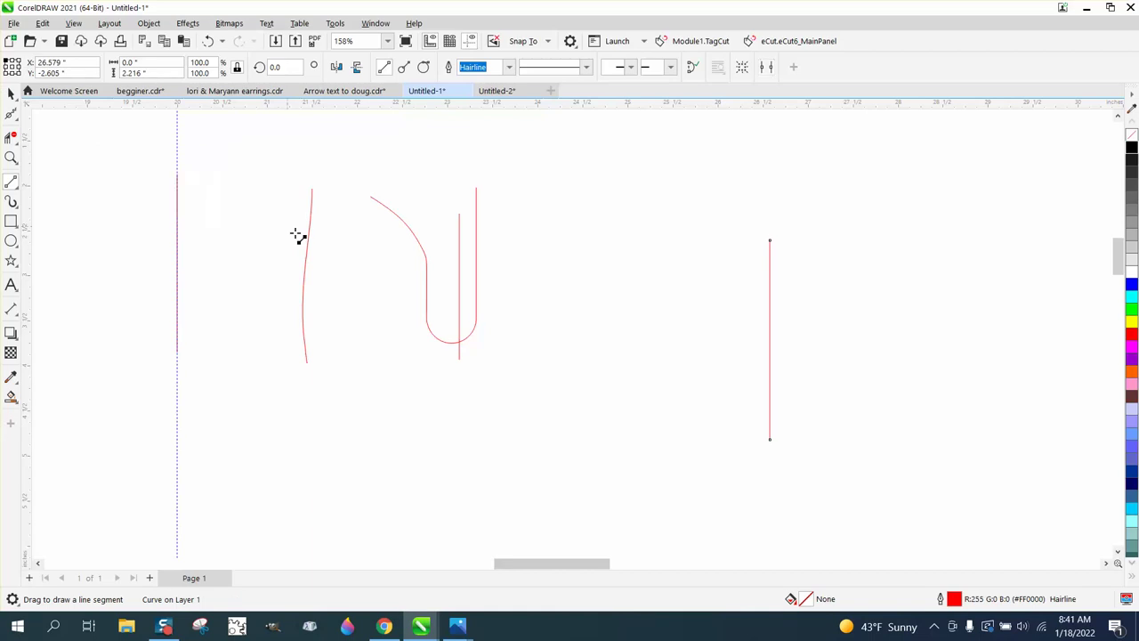
Delete the freehand curve, the far-left red line and the vertical line through the U
{"action": "left_click", "coordinate": [11, 92]}
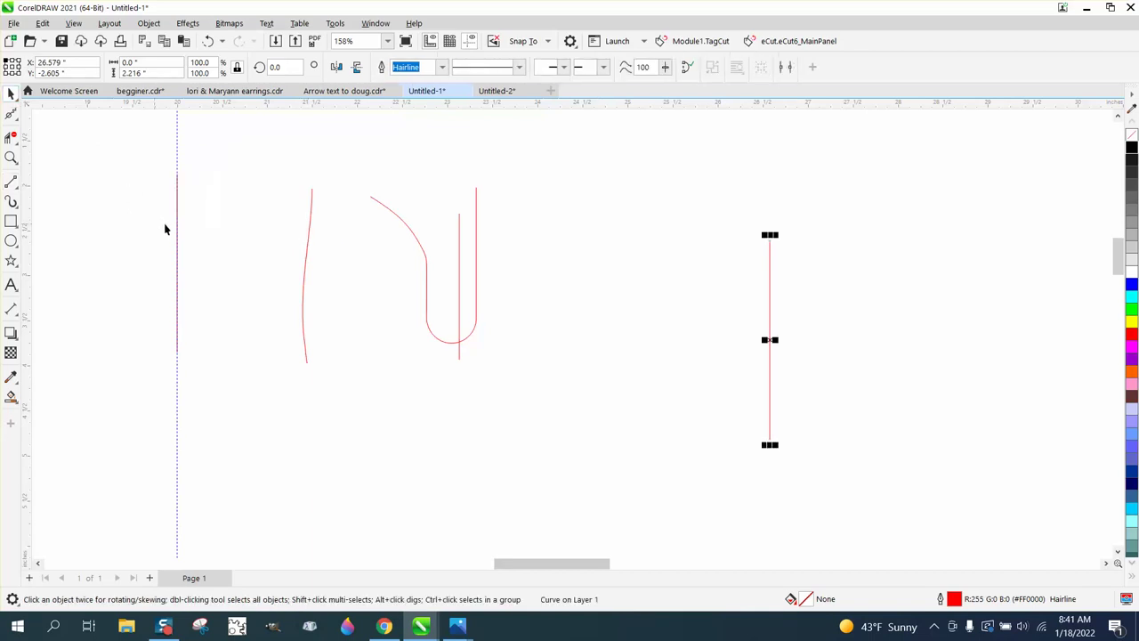
{"action": "left_click", "coordinate": [306, 239]}
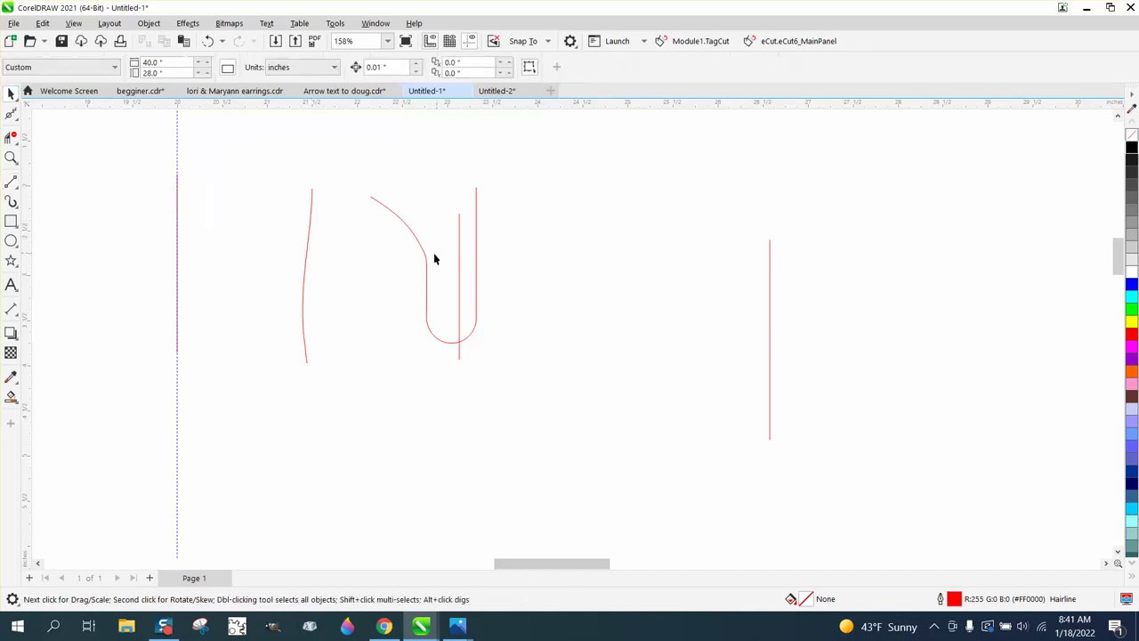
{"action": "left_click", "coordinate": [310, 229]}
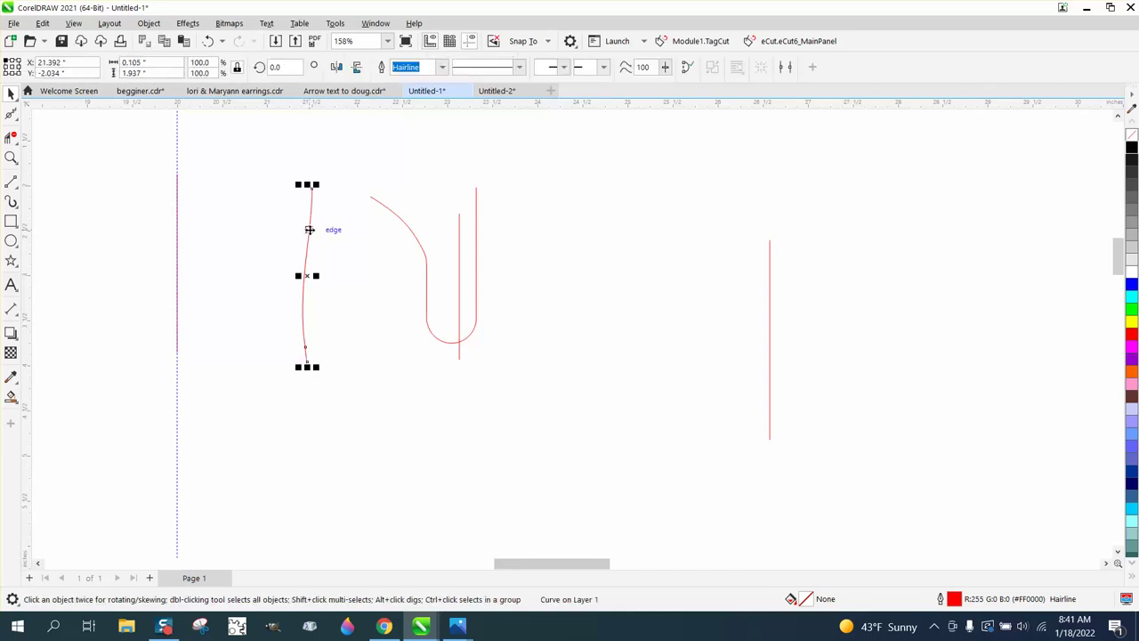
{"action": "key", "text": "Delete"}
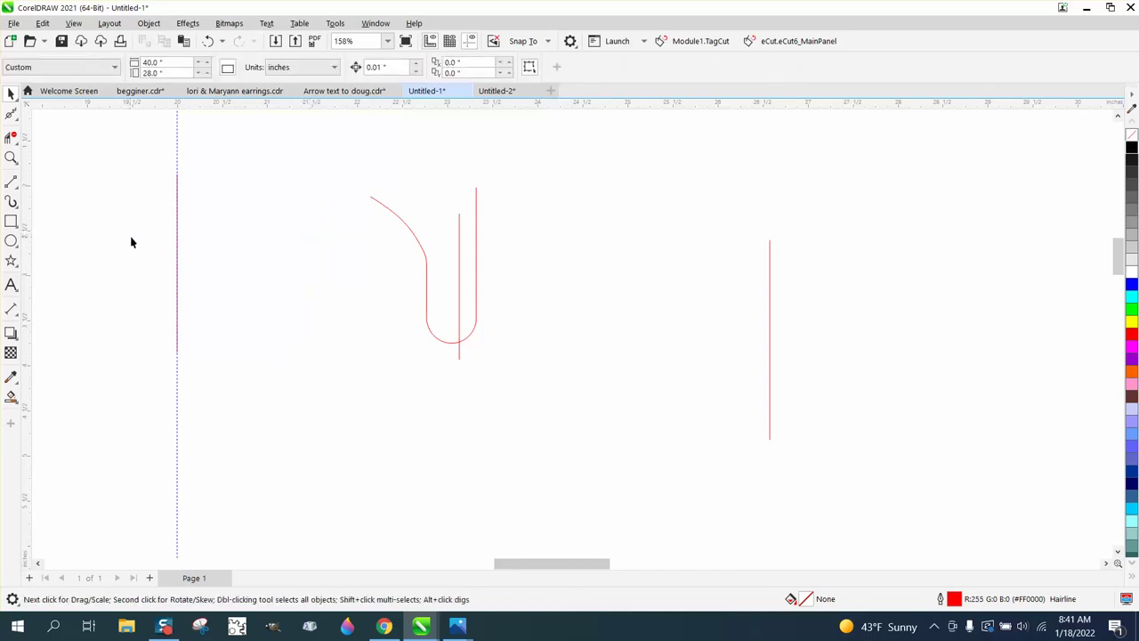
{"action": "left_click", "coordinate": [178, 239]}
{"action": "key", "text": "Delete"}
{"action": "left_click", "coordinate": [459, 272]}
{"action": "key", "text": "Delete"}
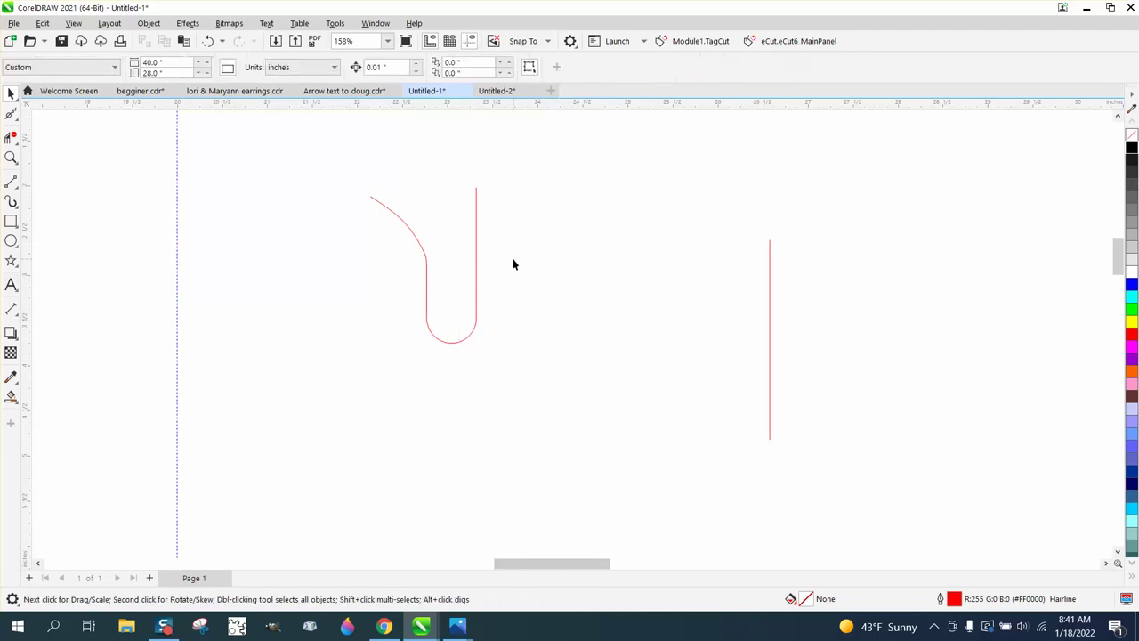
Move the right-hand vertical line onto the centre of the U
{"action": "left_click", "coordinate": [770, 340]}
{"action": "left_click_drag", "start_coordinate": [771, 338], "coordinate": [537, 278]}
{"action": "left_click_drag", "start_coordinate": [536, 320], "coordinate": [452, 344]}
Trim away the U's right half with Virtual Segment Delete and delete the vertical centre line
{"action": "left_click", "coordinate": [11, 137]}
{"action": "left_click_drag", "start_coordinate": [530, 290], "coordinate": [532, 291]}
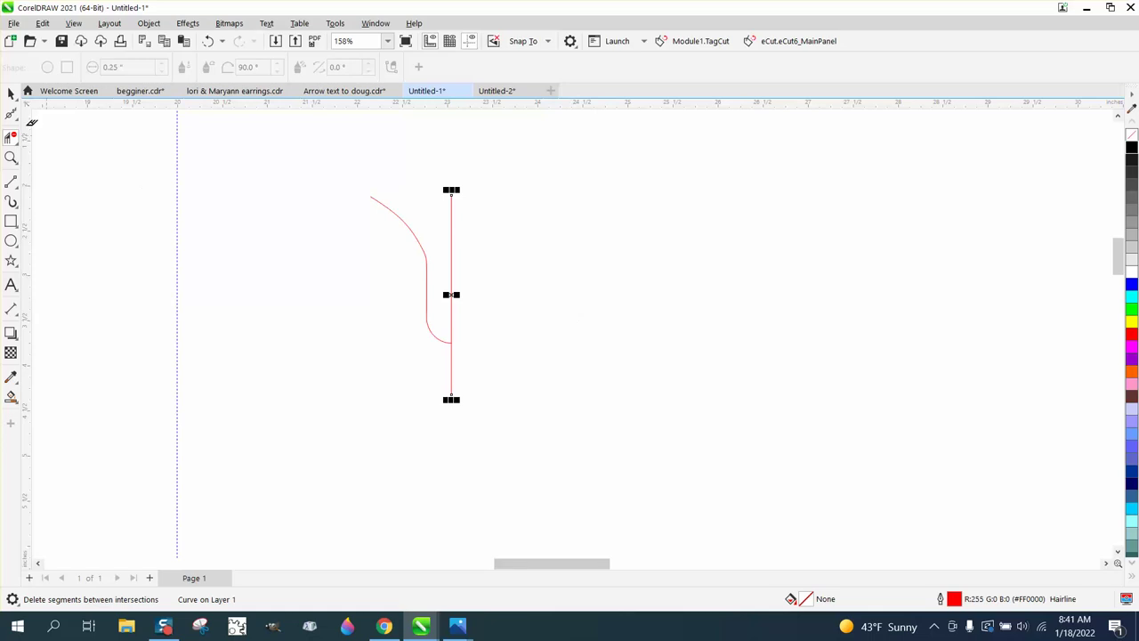
{"action": "left_click", "coordinate": [10, 95]}
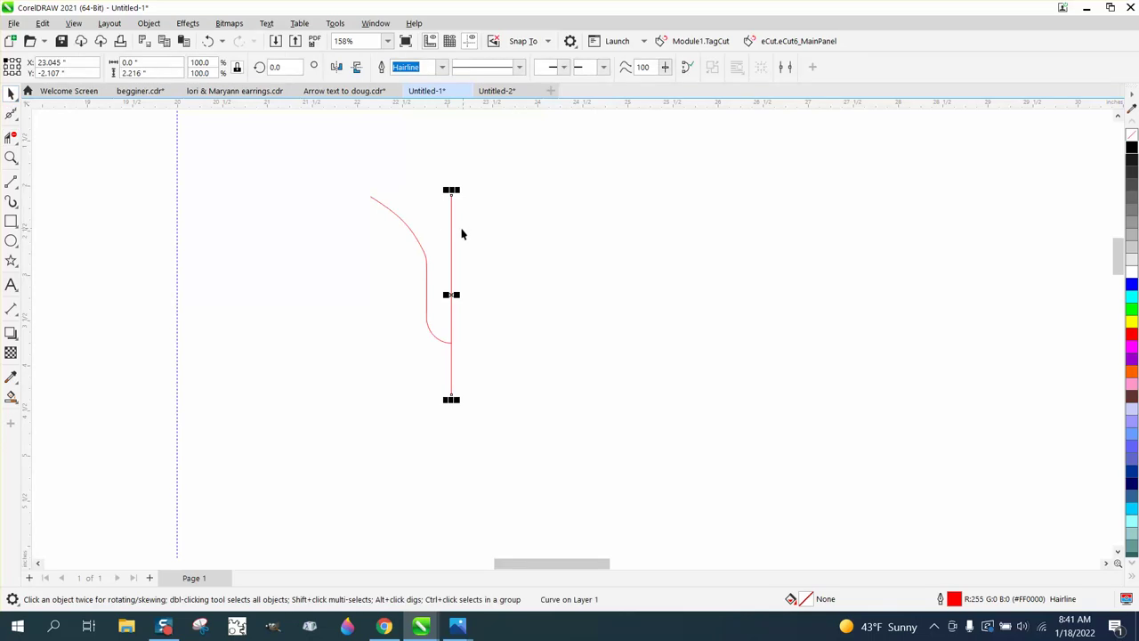
{"action": "key", "text": "Delete"}
Mirror a copy of the remaining left half onto the right side
{"action": "left_click", "coordinate": [424, 255]}
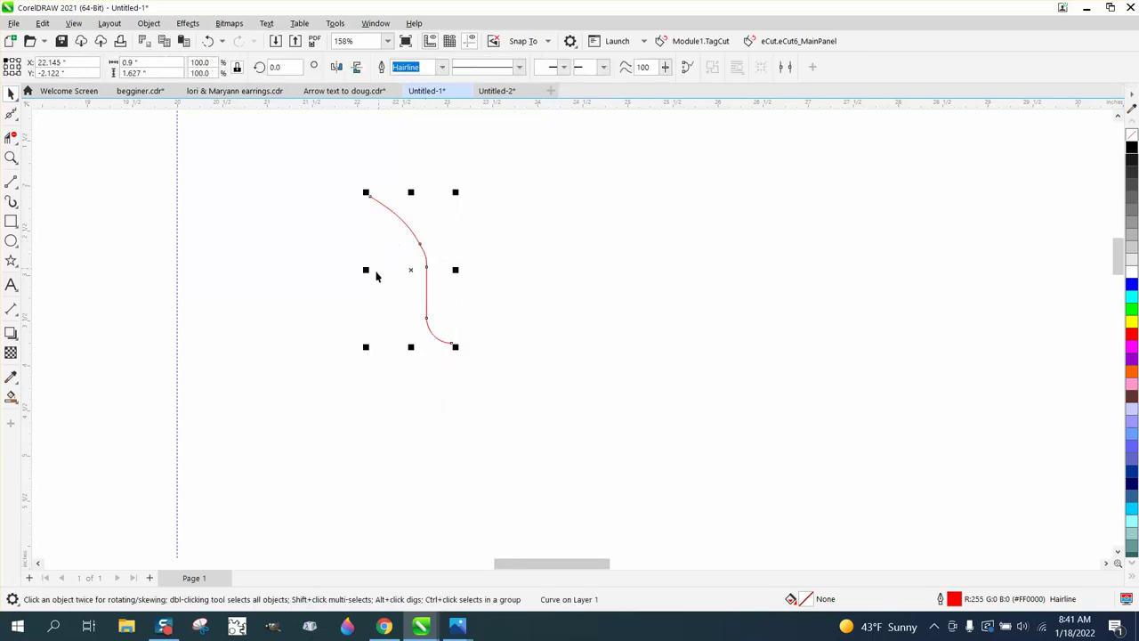
{"action": "left_click_drag", "start_coordinate": [365, 269], "coordinate": [459, 273]}
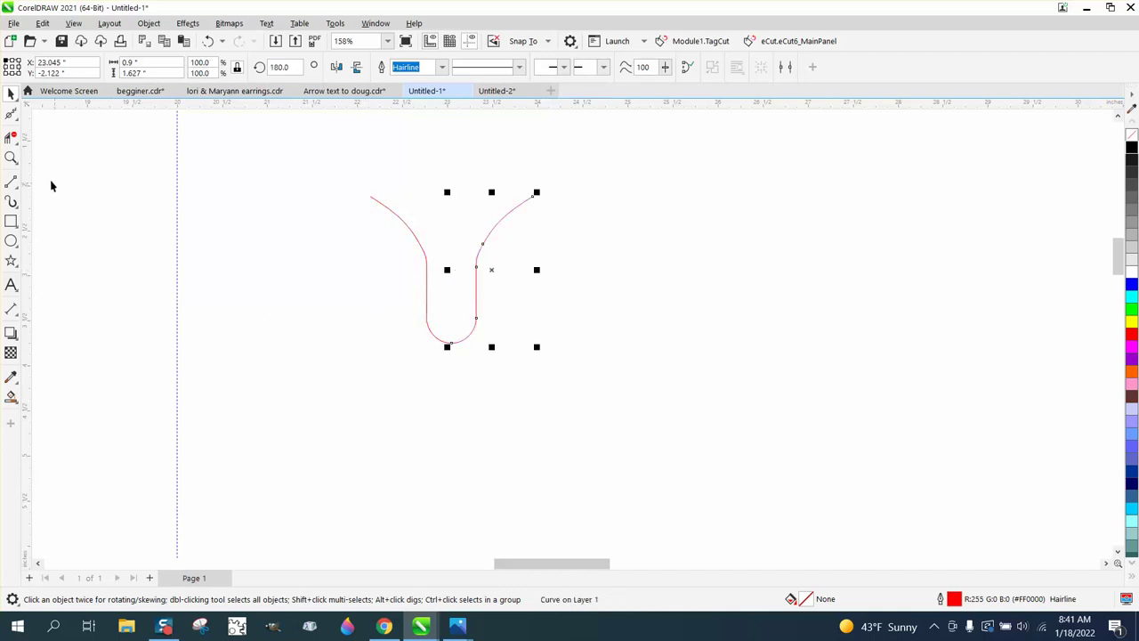
{"action": "left_click", "coordinate": [12, 180]}
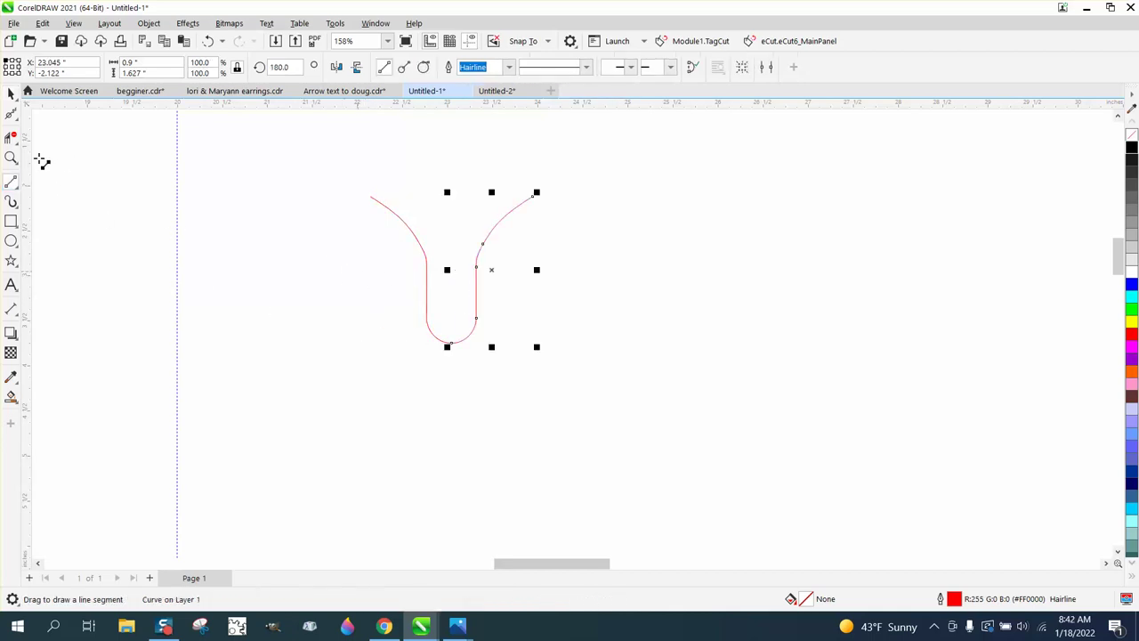
Zoom in on the tooth's bottom and select the two meeting nodes with the Shape tool
{"action": "left_click", "coordinate": [11, 159]}
{"action": "left_click_drag", "start_coordinate": [535, 387], "coordinate": [531, 370]}
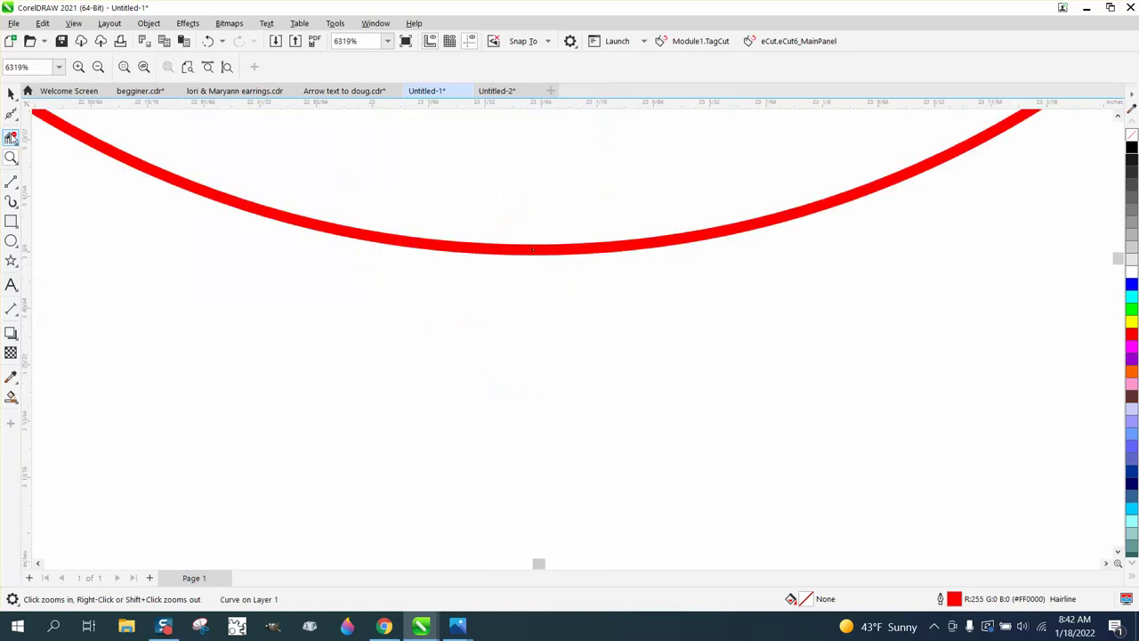
{"action": "left_click", "coordinate": [11, 136]}
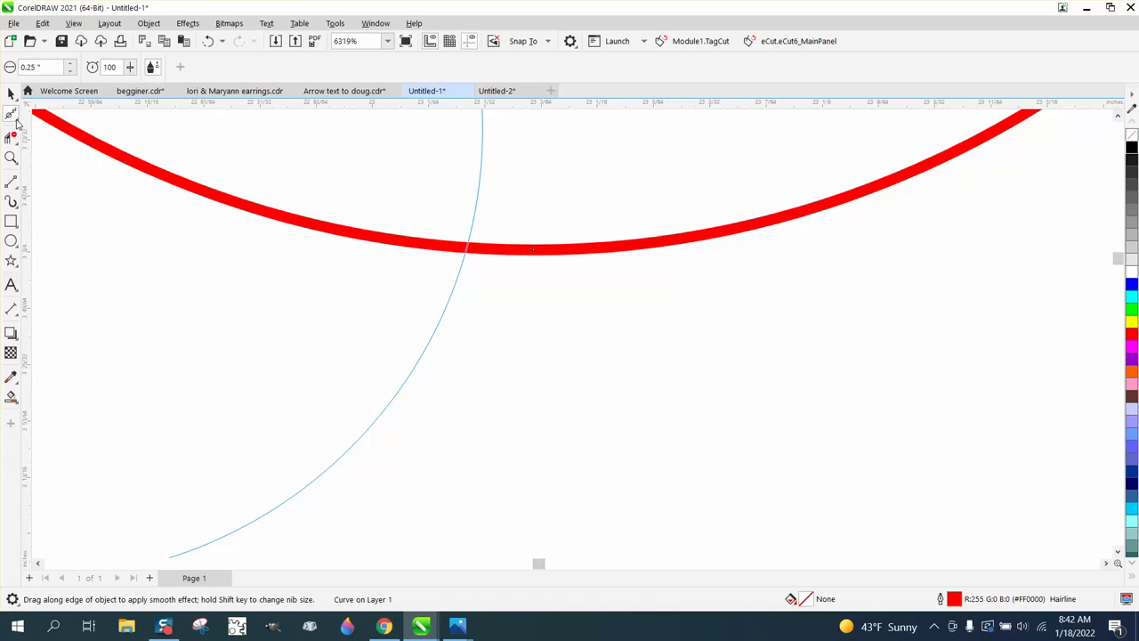
{"action": "left_click", "coordinate": [16, 121]}
{"action": "left_click", "coordinate": [49, 112]}
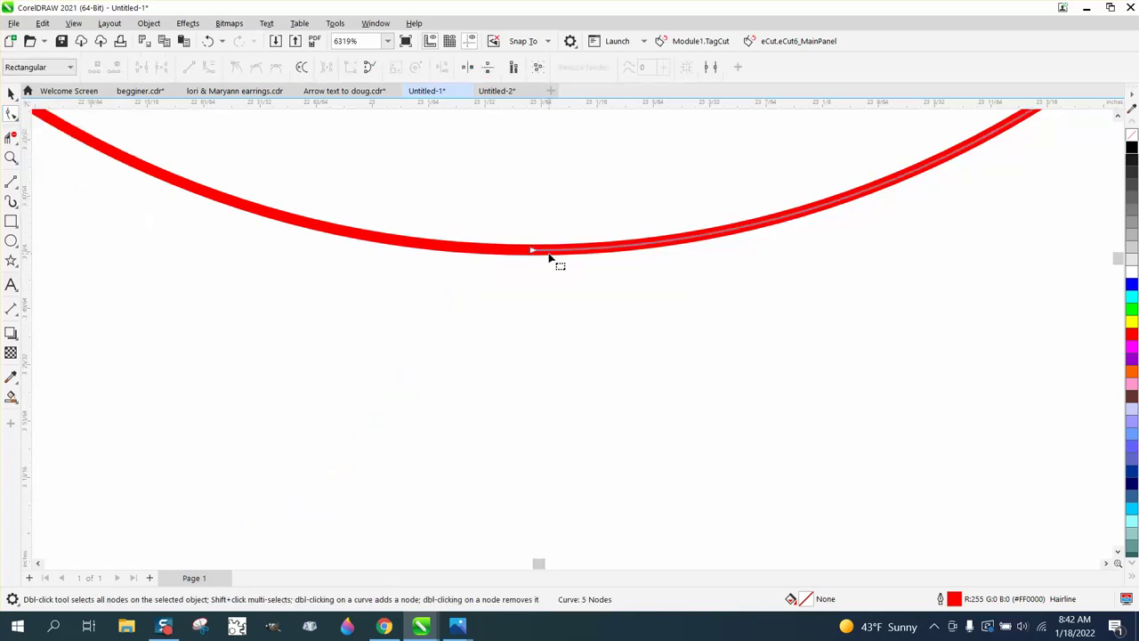
{"action": "left_click_drag", "start_coordinate": [504, 224], "coordinate": [570, 290]}
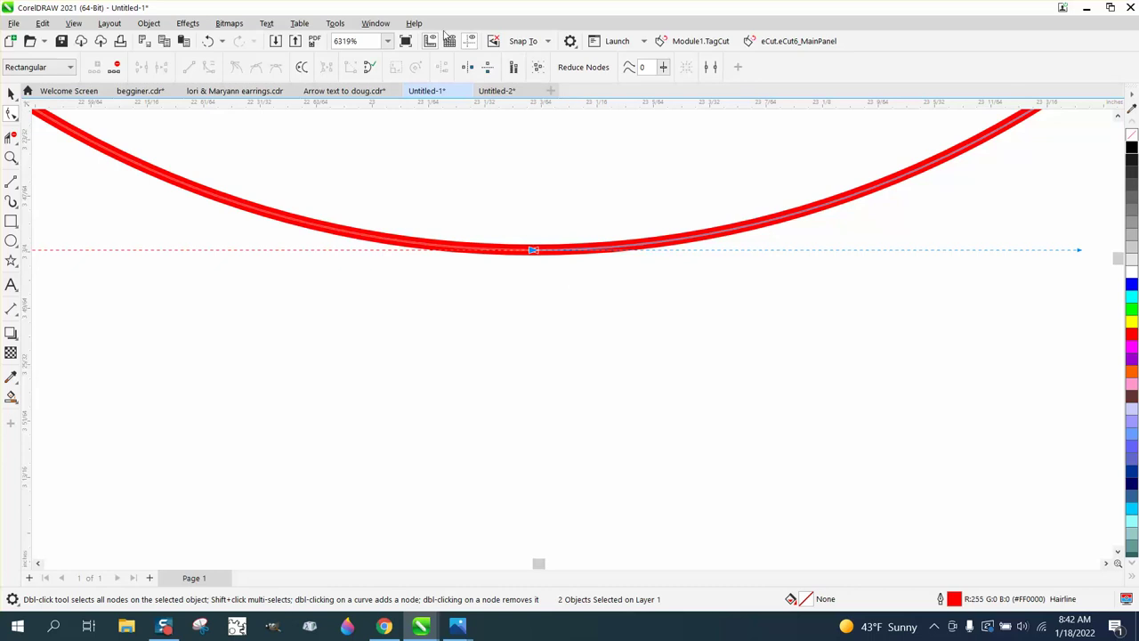
Join the selected nodes into one curve using the Join Curves docker
{"action": "left_click", "coordinate": [377, 25]}
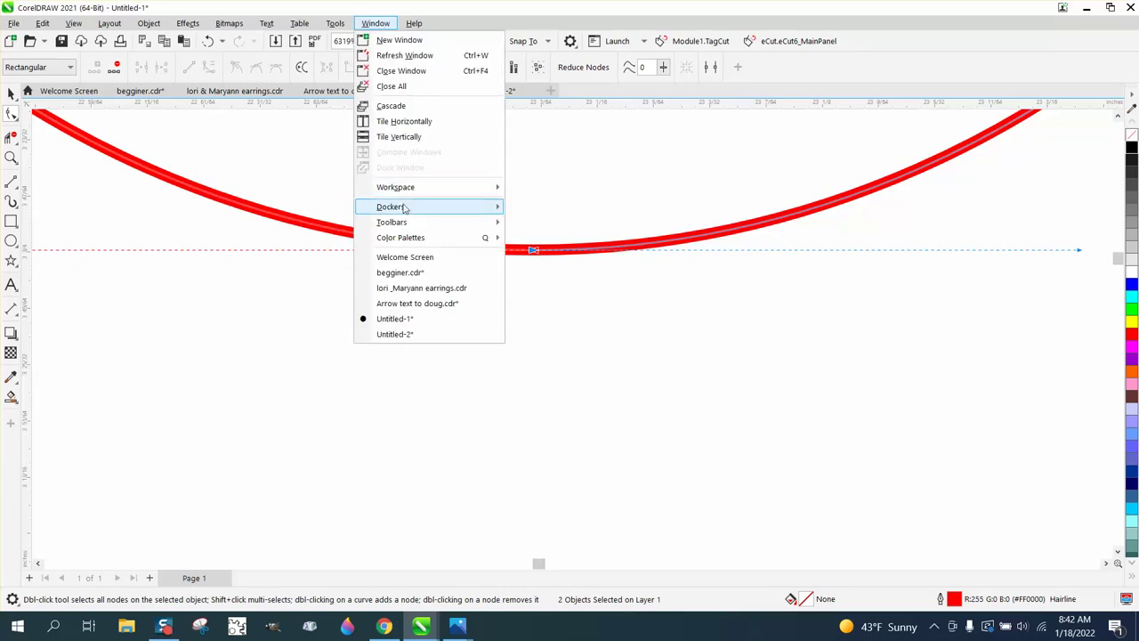
{"action": "mouse_move", "coordinate": [392, 206]}
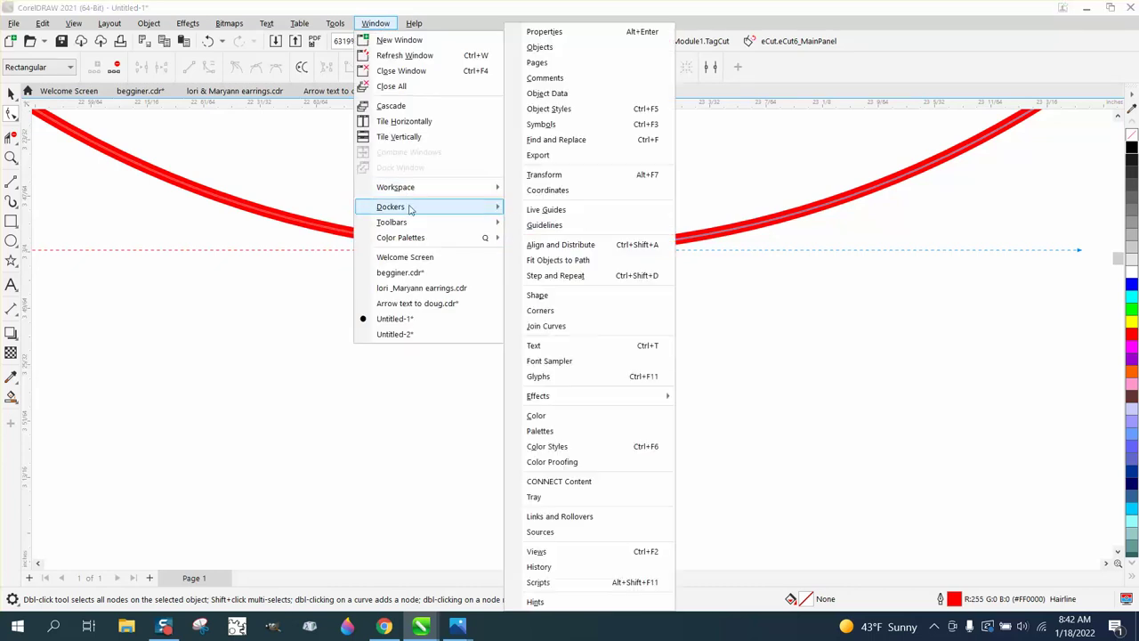
{"action": "left_click", "coordinate": [553, 326]}
{"action": "left_click", "coordinate": [1035, 221]}
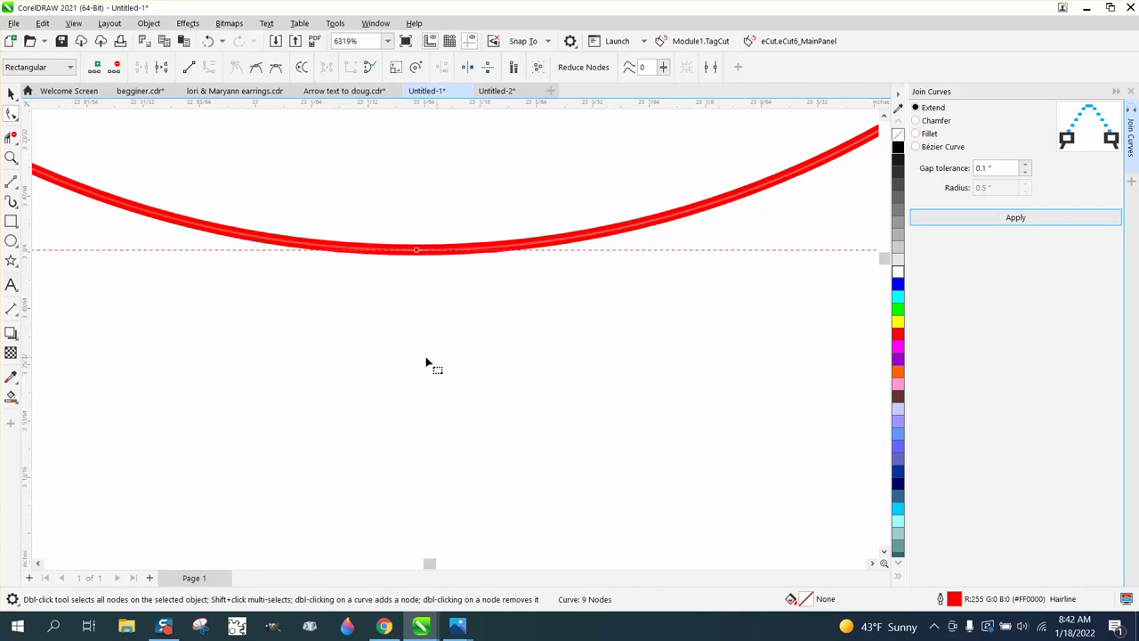
{"action": "left_click", "coordinate": [15, 97]}
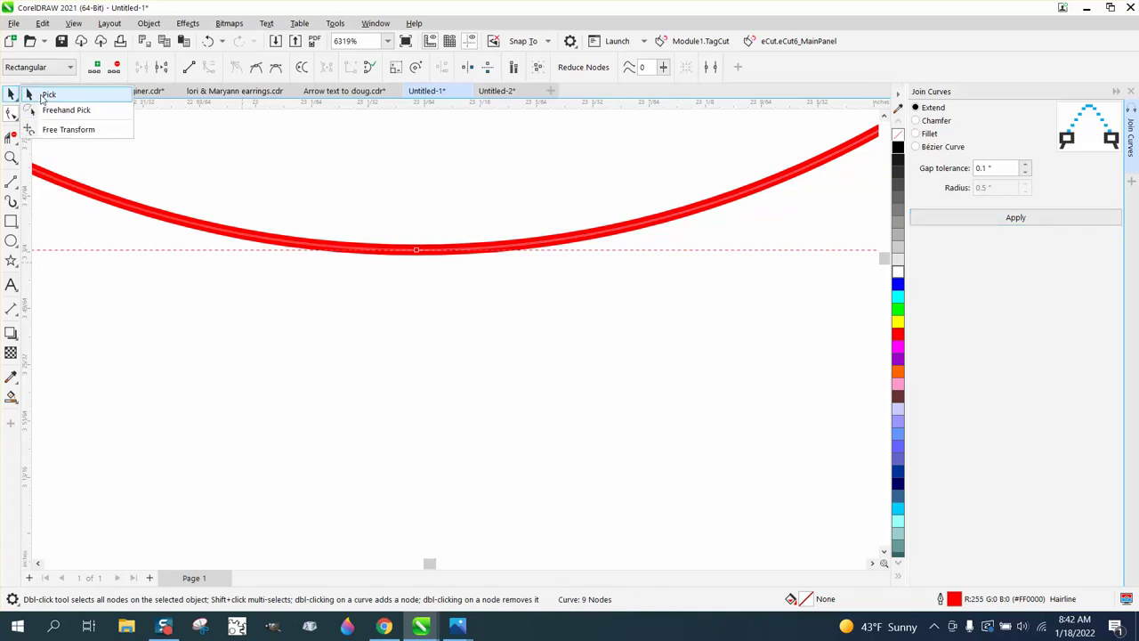
{"action": "left_click", "coordinate": [48, 94]}
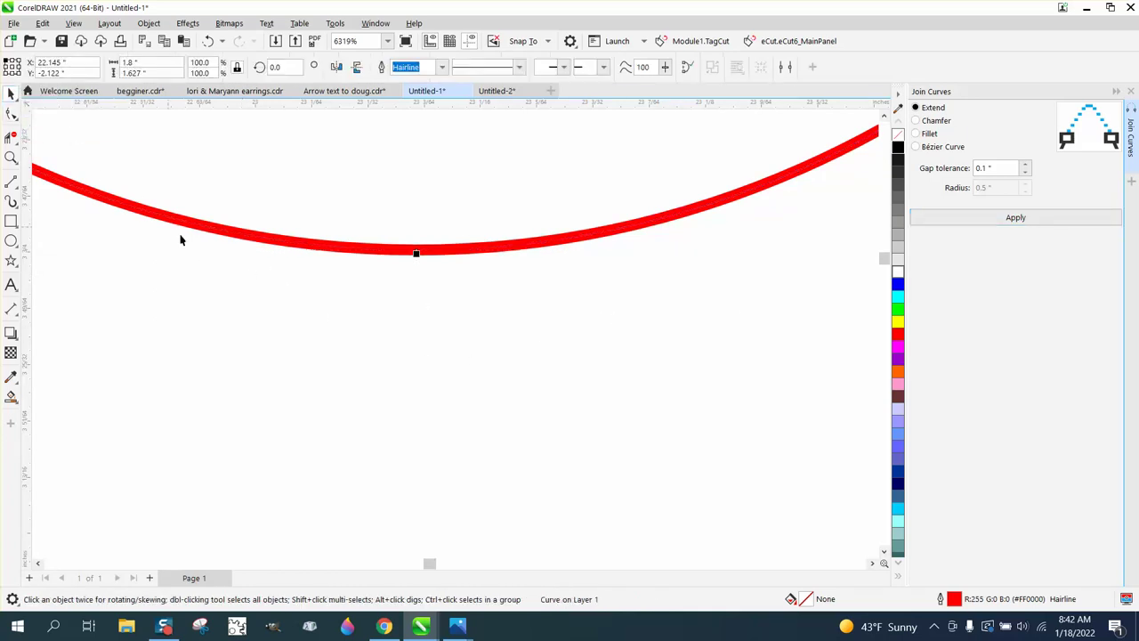
Move the red tooth onto the middle gear's top tooth and zoom in on it
{"action": "scroll", "coordinate": [409, 338], "scroll_direction": "down", "scroll_amount": 6}
{"action": "scroll", "coordinate": [458, 352], "scroll_direction": "down", "scroll_amount": 10}
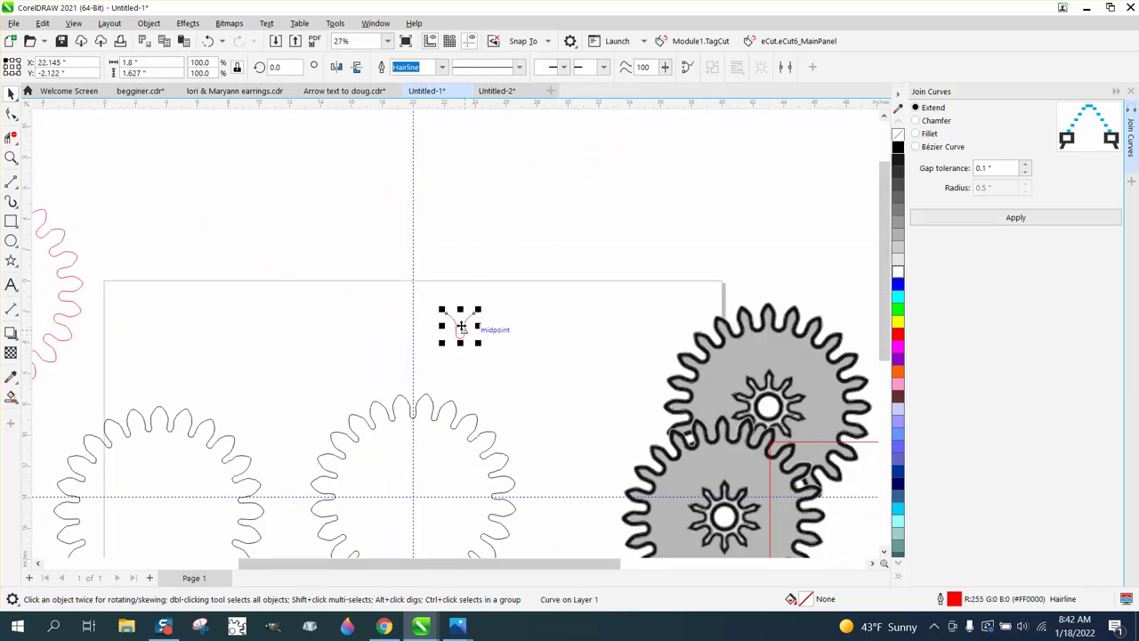
{"action": "left_click_drag", "start_coordinate": [460, 327], "coordinate": [412, 409]}
{"action": "left_click", "coordinate": [11, 159]}
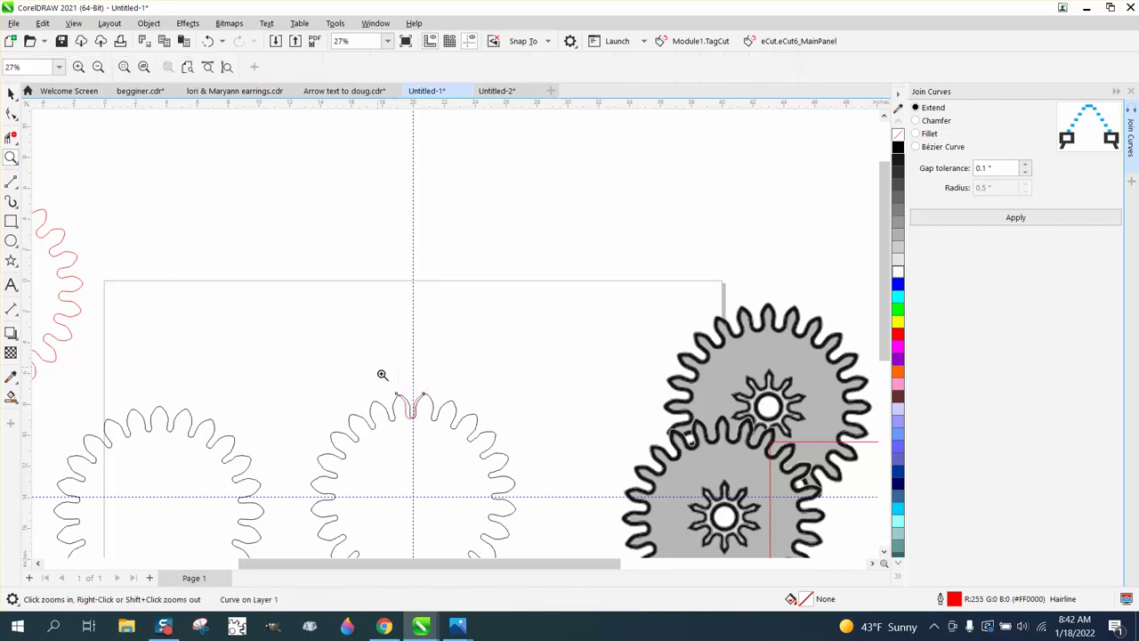
{"action": "left_click_drag", "start_coordinate": [523, 472], "coordinate": [383, 377]}
{"action": "left_click", "coordinate": [13, 96]}
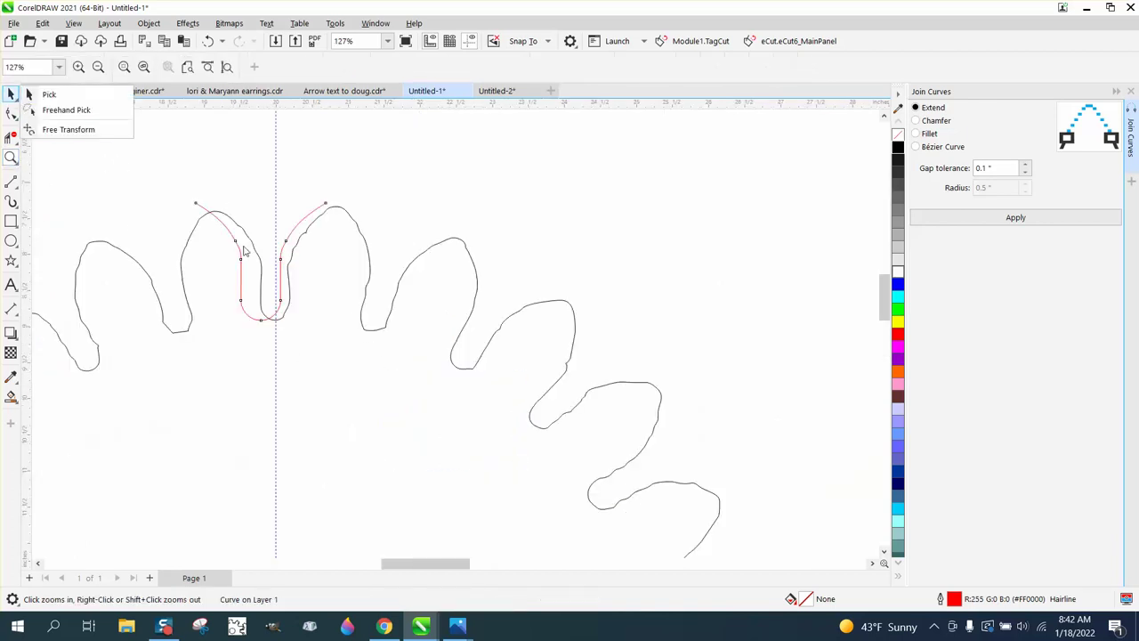
{"action": "left_click", "coordinate": [18, 103]}
{"action": "left_click", "coordinate": [12, 95]}
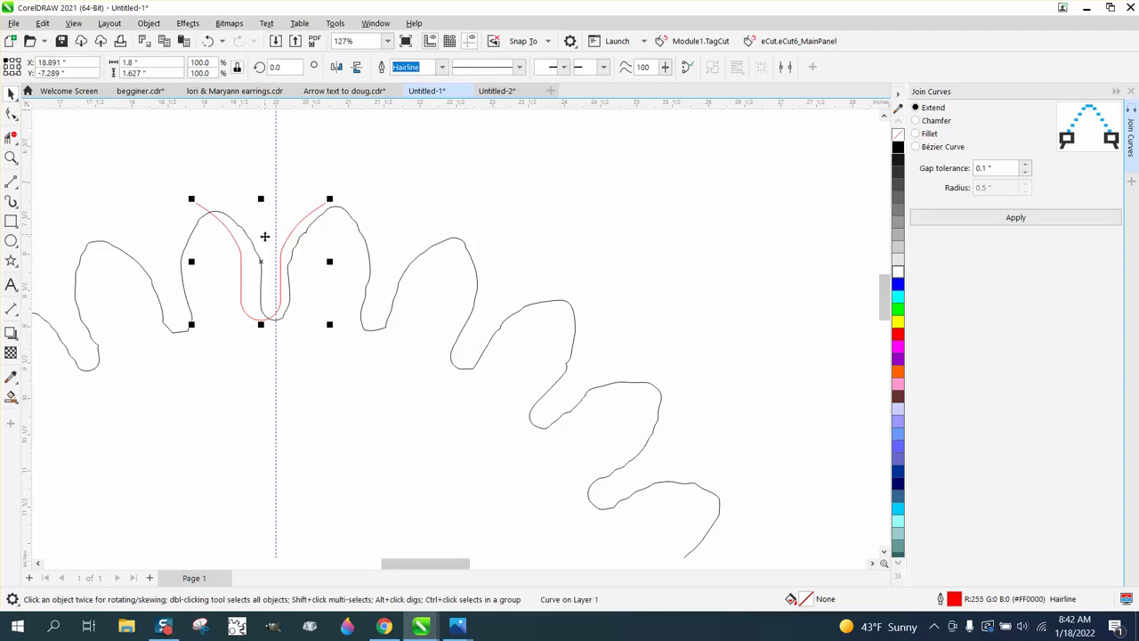
Fine-align the red curve over the traced tooth with a small drag and Ctrl+arrow nudges
{"action": "left_click_drag", "start_coordinate": [262, 260], "coordinate": [274, 267]}
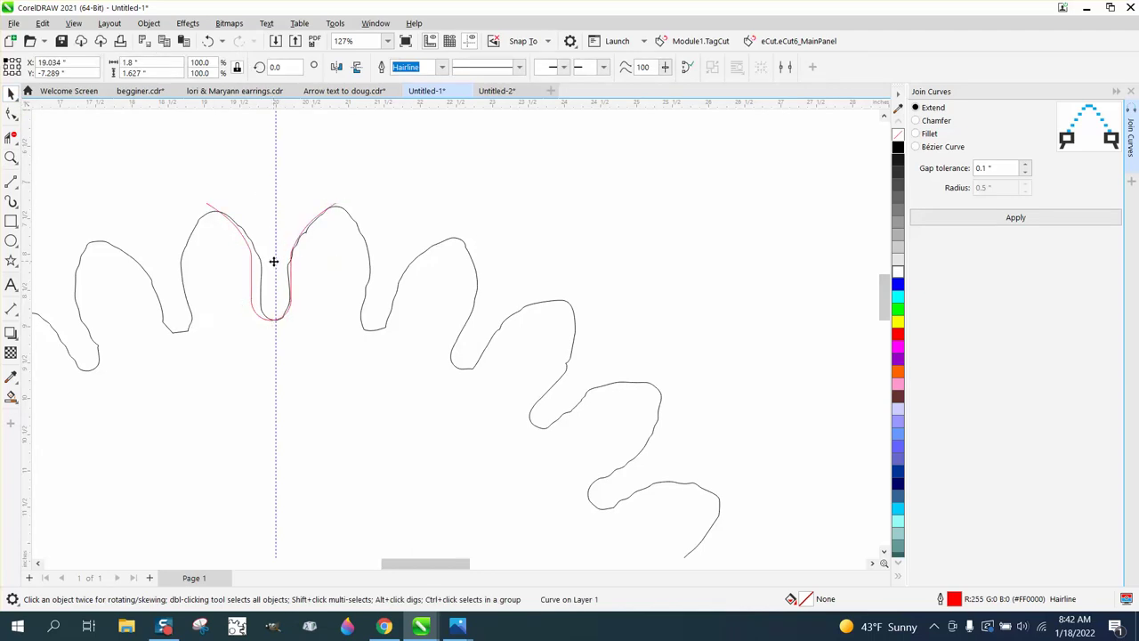
{"action": "left_click", "coordinate": [422, 201]}
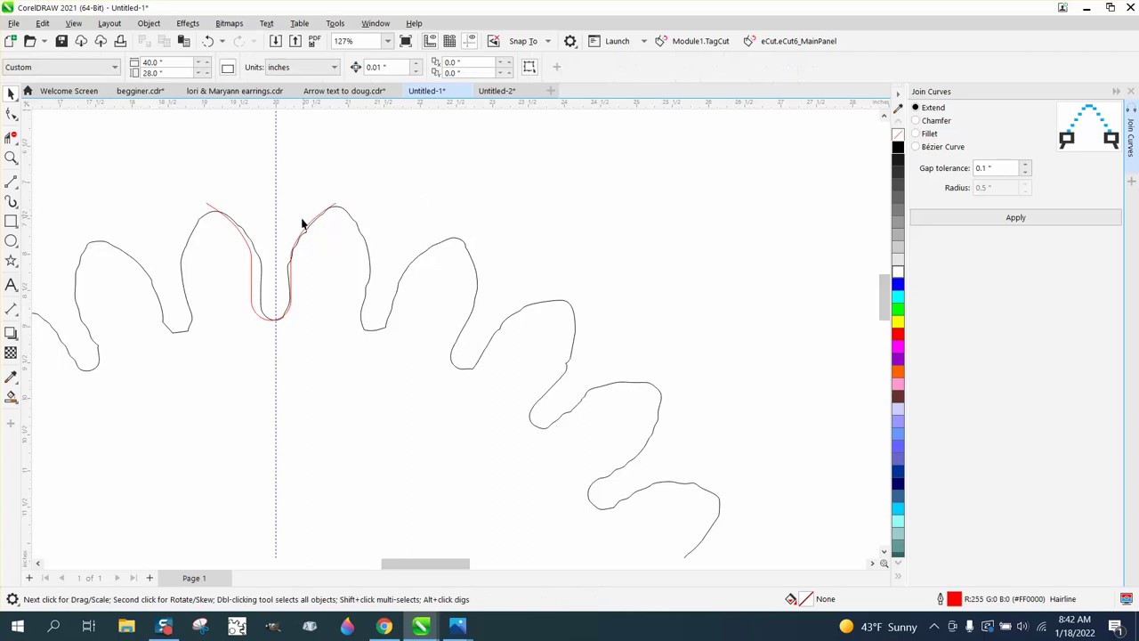
{"action": "left_click", "coordinate": [331, 210]}
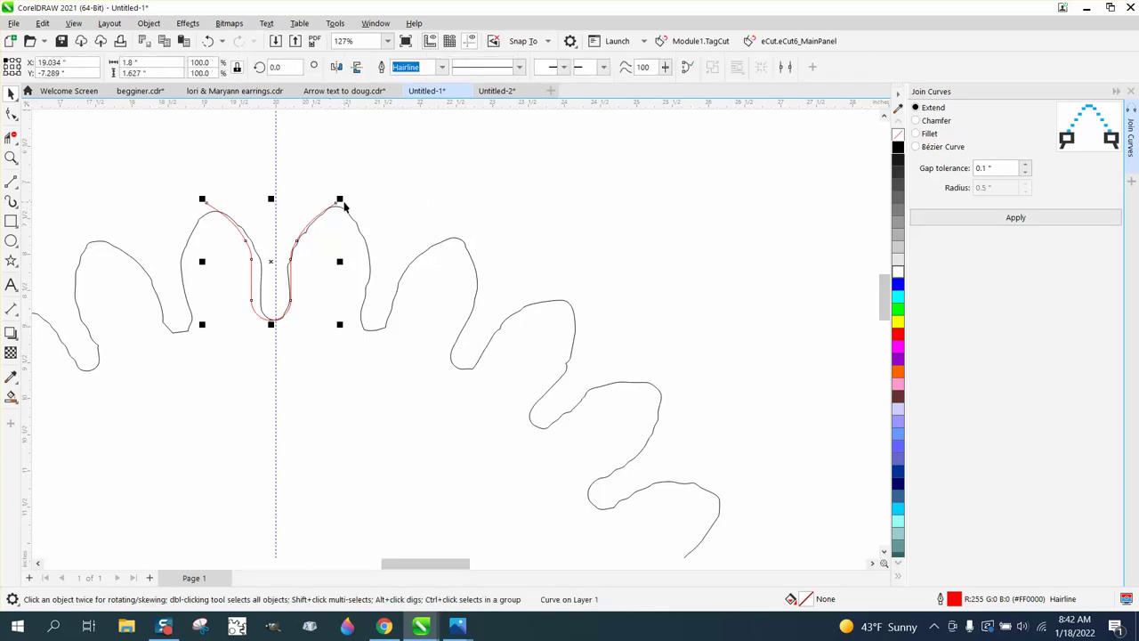
{"action": "key", "text": "ctrl+Right"}
{"action": "key", "text": "ctrl+Right"}
{"action": "key", "text": "ctrl+Right"}
{"action": "key", "text": "ctrl+Right"}
{"action": "key", "text": "ctrl+Right"}
{"action": "key", "text": "ctrl+Right"}
{"action": "key", "text": "ctrl+Right"}
{"action": "key", "text": "ctrl+Right"}
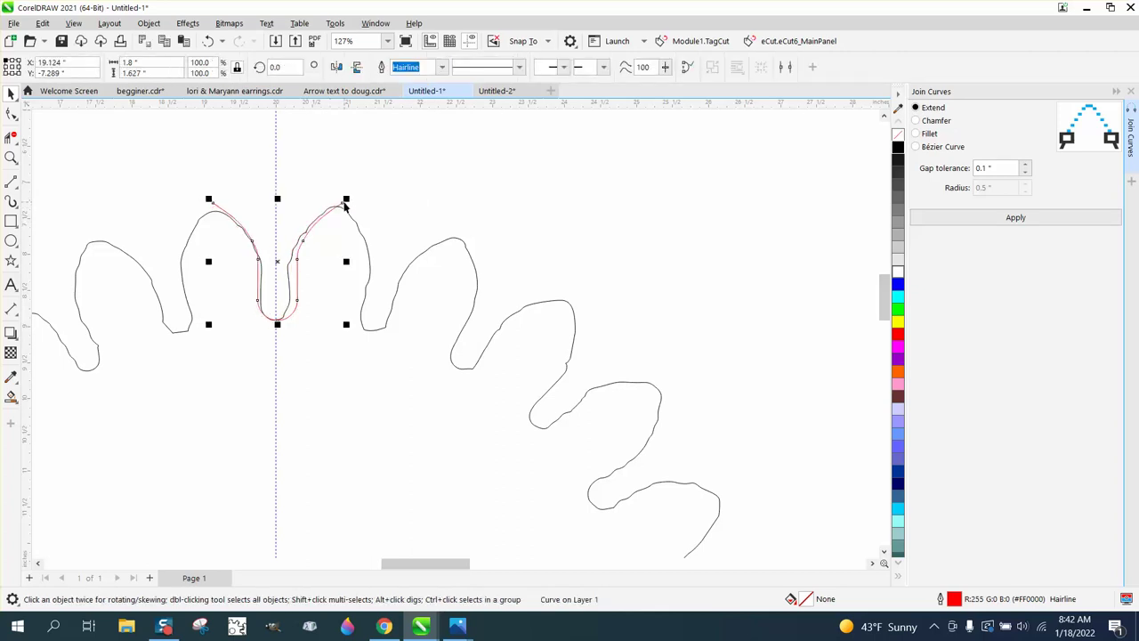
{"action": "key", "text": "ctrl+Left"}
{"action": "key", "text": "ctrl+Left"}
{"action": "key", "text": "ctrl+Left"}
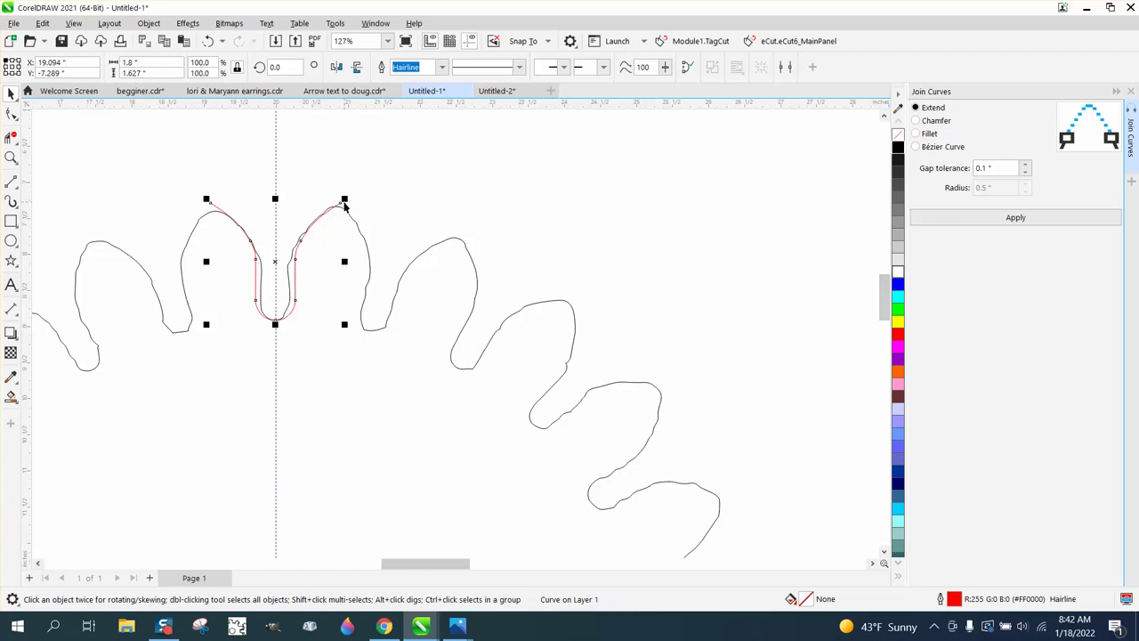
Delete the black traced tooth curve
{"action": "left_click", "coordinate": [480, 294]}
{"action": "left_click", "coordinate": [471, 287]}
{"action": "key", "text": "Delete"}
{"action": "scroll", "coordinate": [427, 252], "scroll_direction": "down", "scroll_amount": 5}
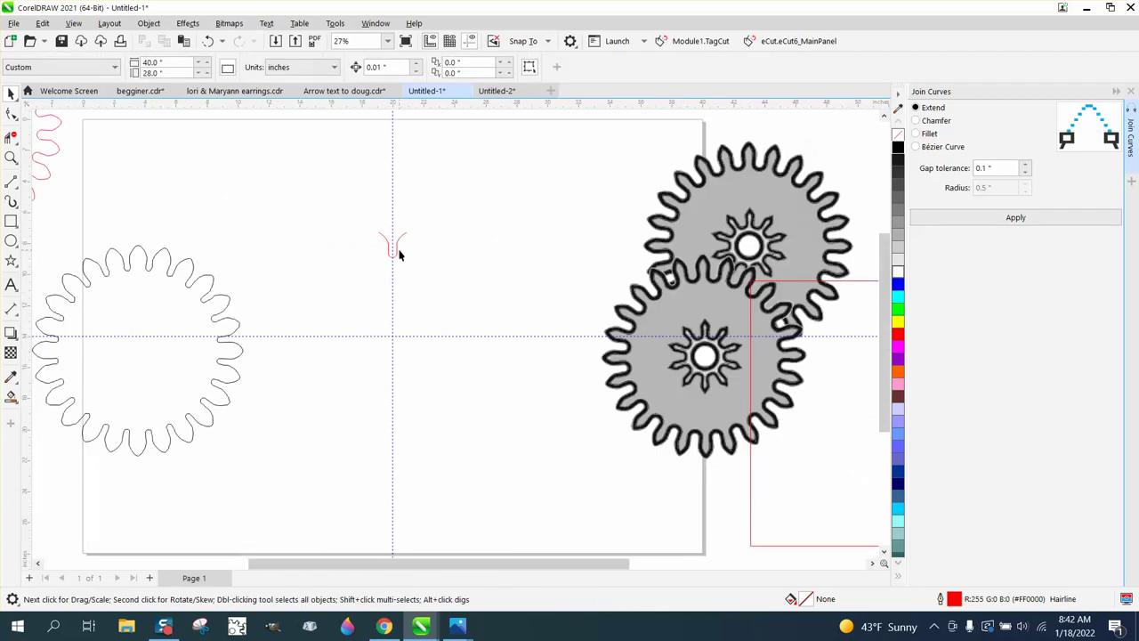
Put the red tooth in rotation mode and snap its rotation centre to the guide intersection
{"action": "double_click", "coordinate": [398, 249]}
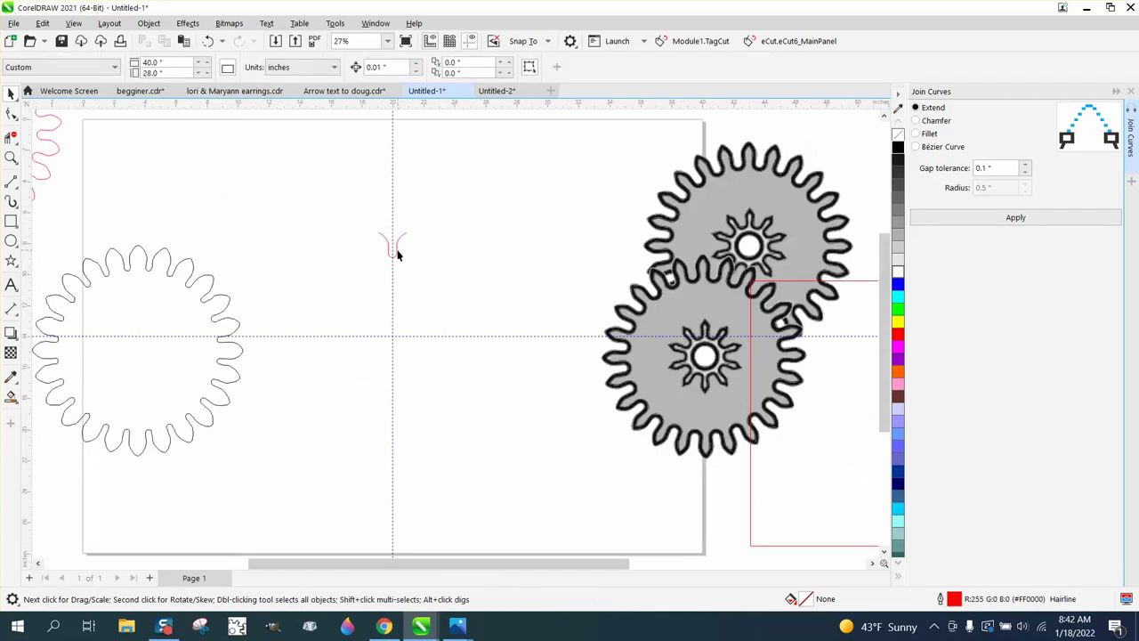
{"action": "left_click", "coordinate": [11, 93]}
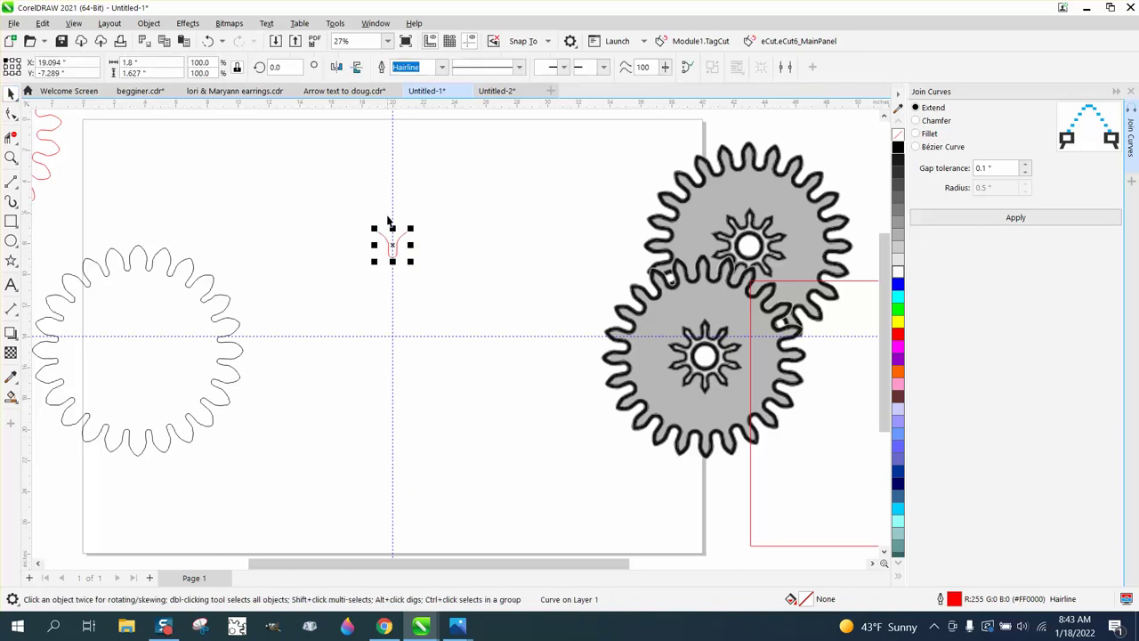
{"action": "left_click", "coordinate": [393, 247]}
{"action": "left_click_drag", "start_coordinate": [392, 247], "coordinate": [393, 332]}
{"action": "left_click", "coordinate": [394, 247]}
{"action": "left_click", "coordinate": [394, 245]}
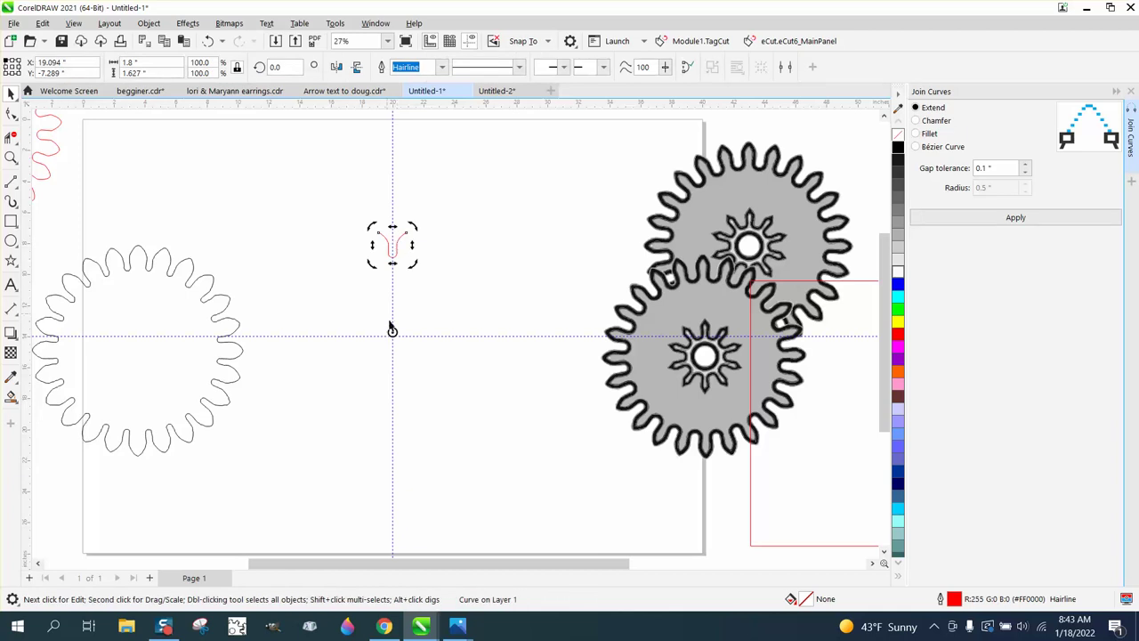
{"action": "mouse_move", "coordinate": [392, 332]}
{"action": "left_mouse_down"}
{"action": "mouse_move", "coordinate": [452, 300]}
{"action": "mouse_move", "coordinate": [387, 337]}
{"action": "mouse_move", "coordinate": [430, 364]}
{"action": "mouse_move", "coordinate": [395, 336]}
{"action": "left_mouse_up"}
{"action": "left_click", "coordinate": [399, 252]}
{"action": "left_click", "coordinate": [399, 253]}
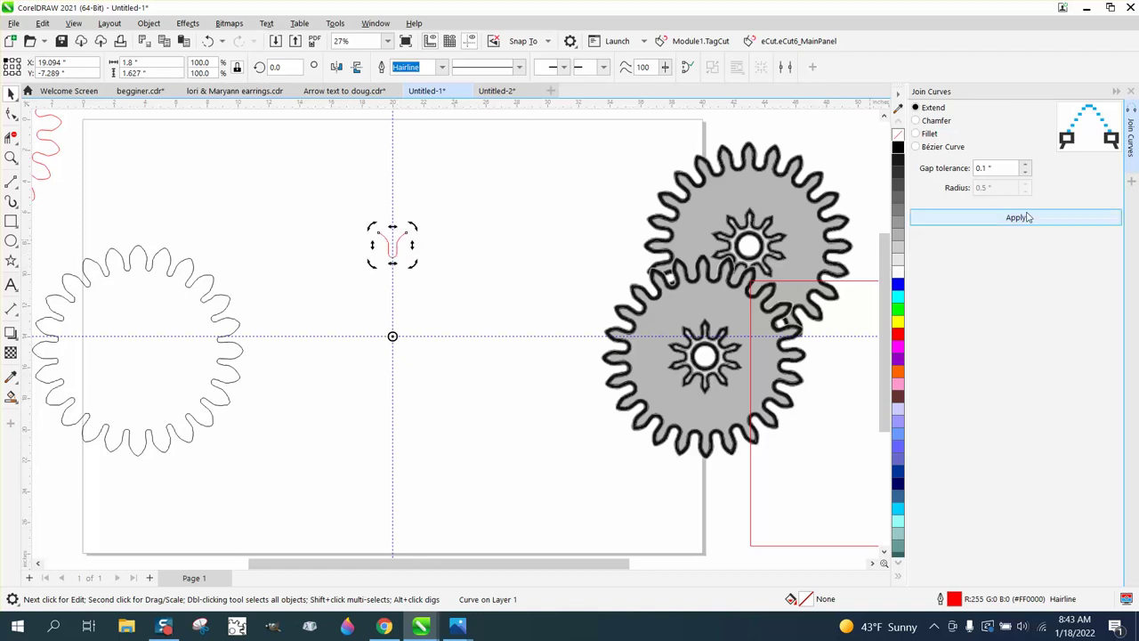
Rotate the tooth by 360/23 degrees with 22 copies using the Transform docker
{"action": "left_click", "coordinate": [1131, 91]}
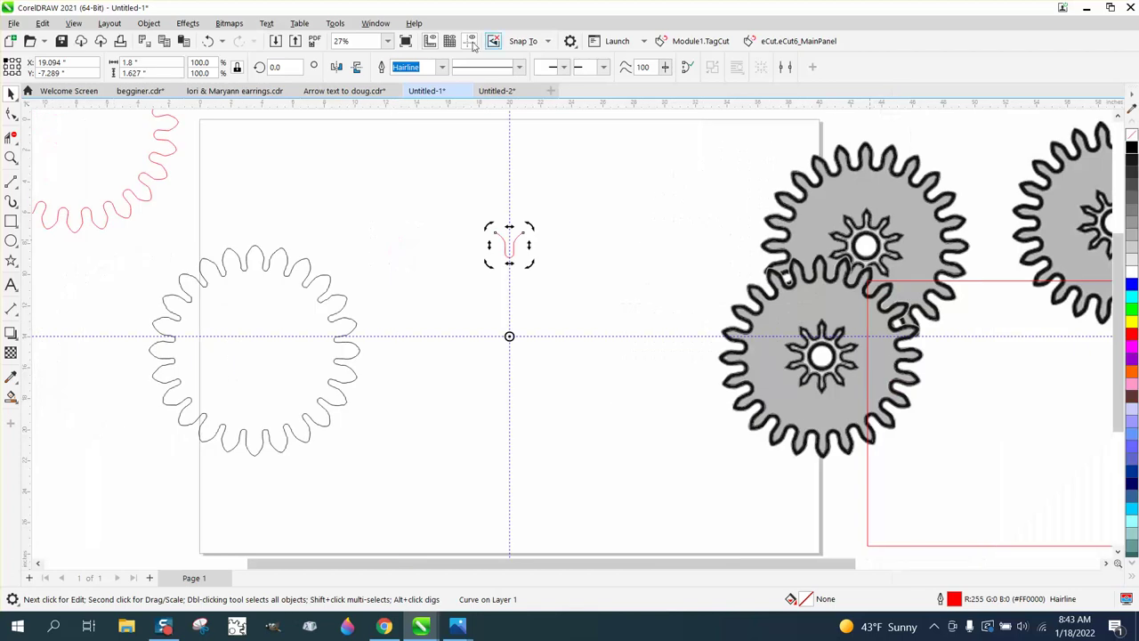
{"action": "left_click", "coordinate": [375, 23]}
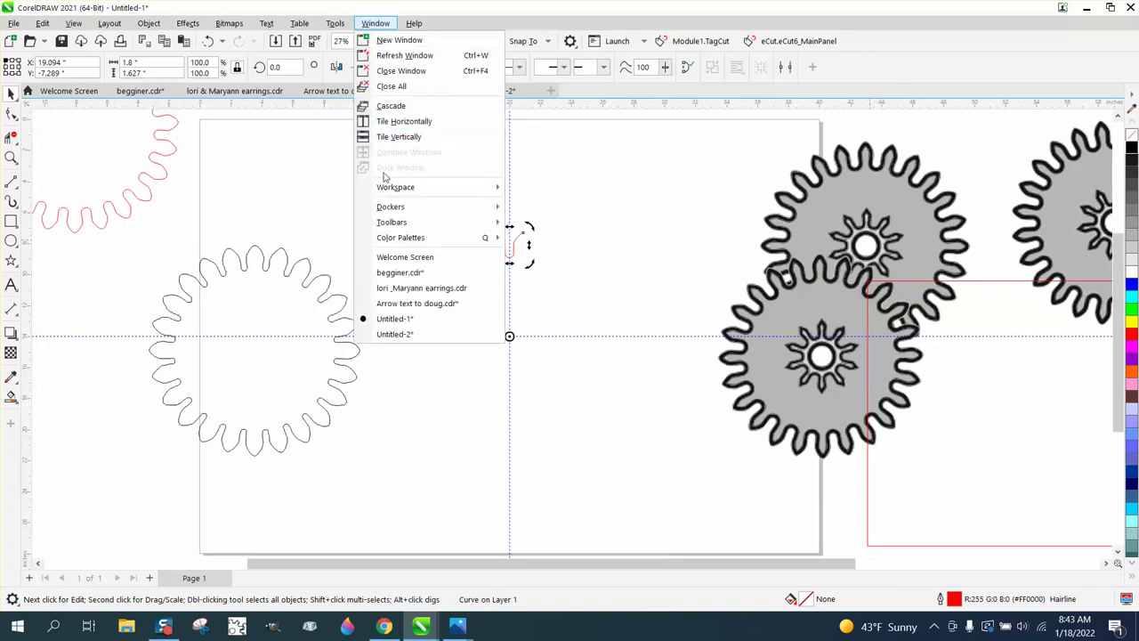
{"action": "mouse_move", "coordinate": [388, 207]}
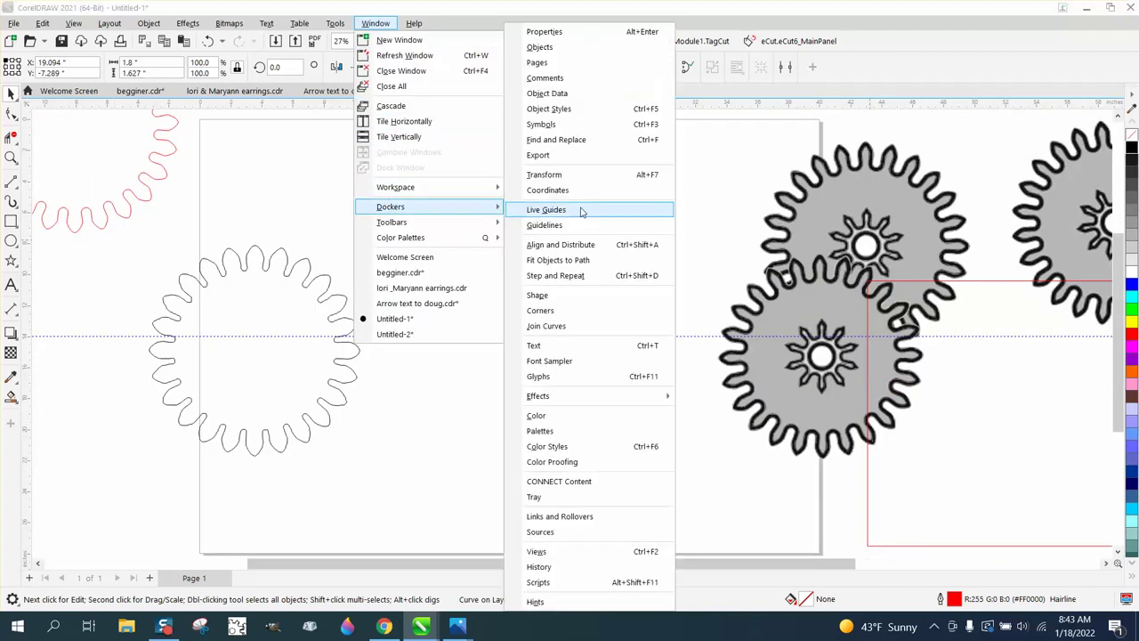
{"action": "left_click", "coordinate": [544, 174]}
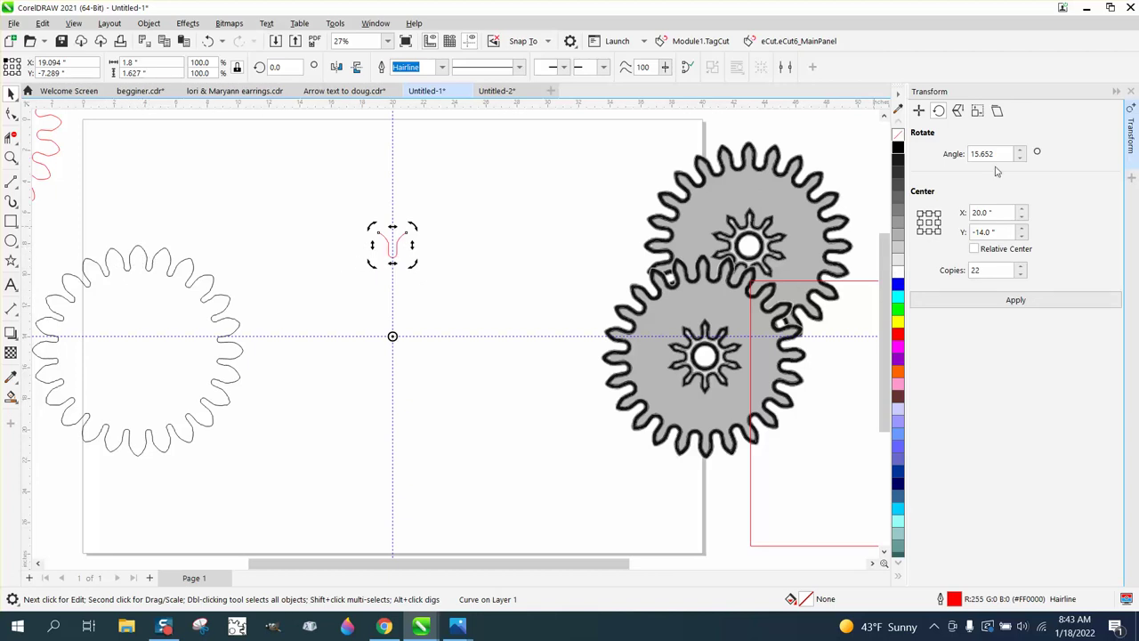
{"action": "left_click_drag", "start_coordinate": [1011, 154], "coordinate": [969, 154]}
{"action": "type", "text": "360/23"}
{"action": "key", "text": "Return"}
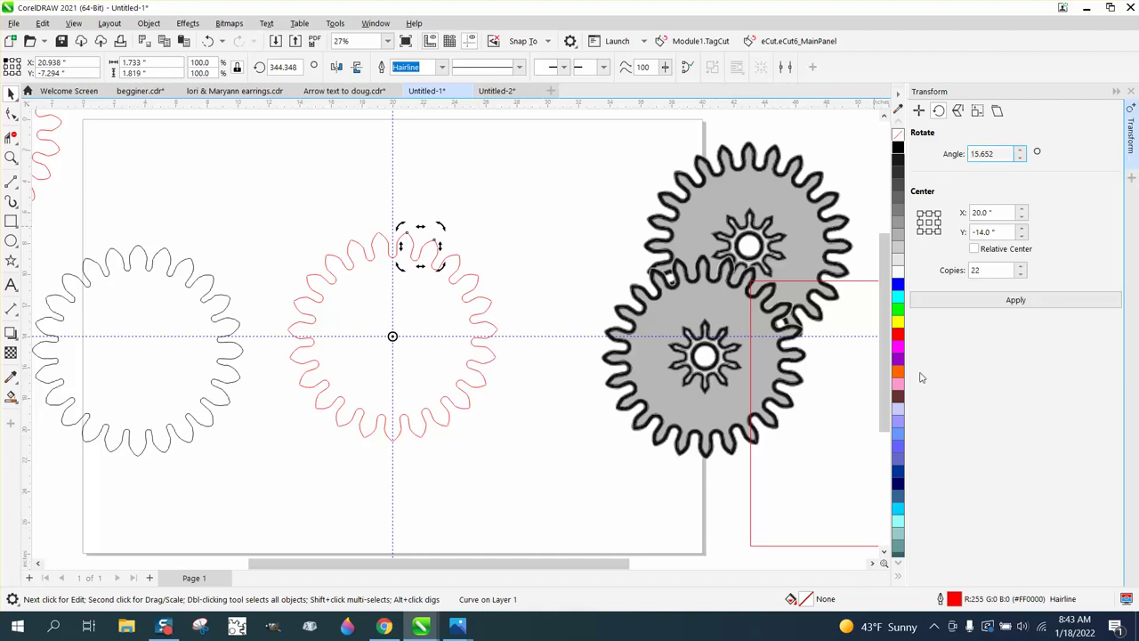
{"action": "left_click", "coordinate": [461, 205]}
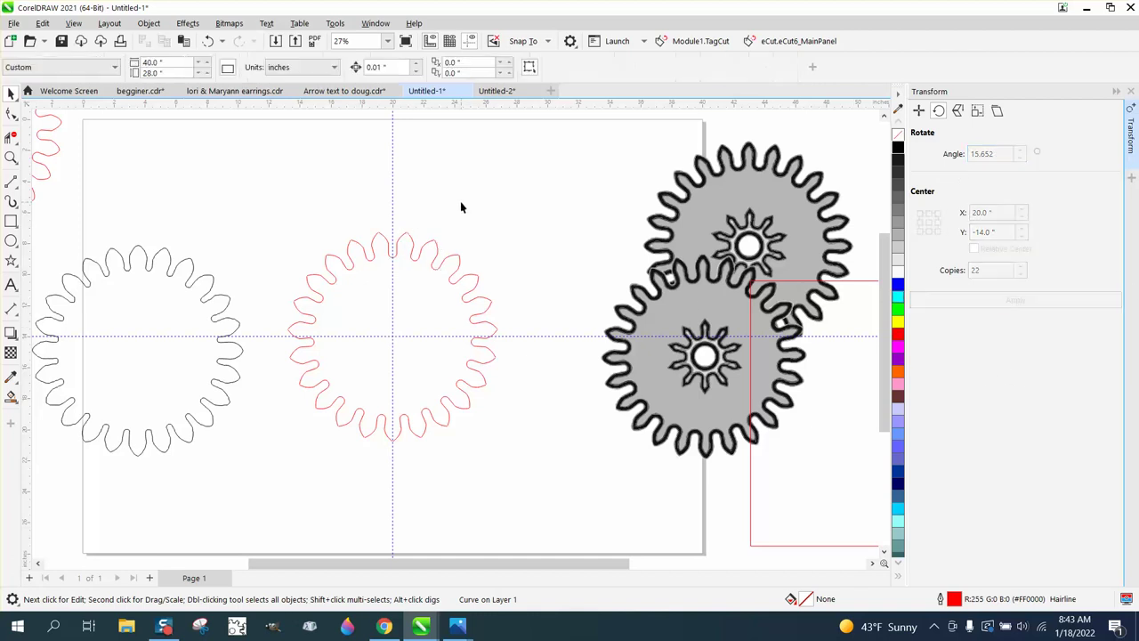
Zoom in on the red gear's top teeth
{"action": "left_click", "coordinate": [11, 158]}
{"action": "scroll", "coordinate": [370, 246], "scroll_direction": "up", "scroll_amount": 5}
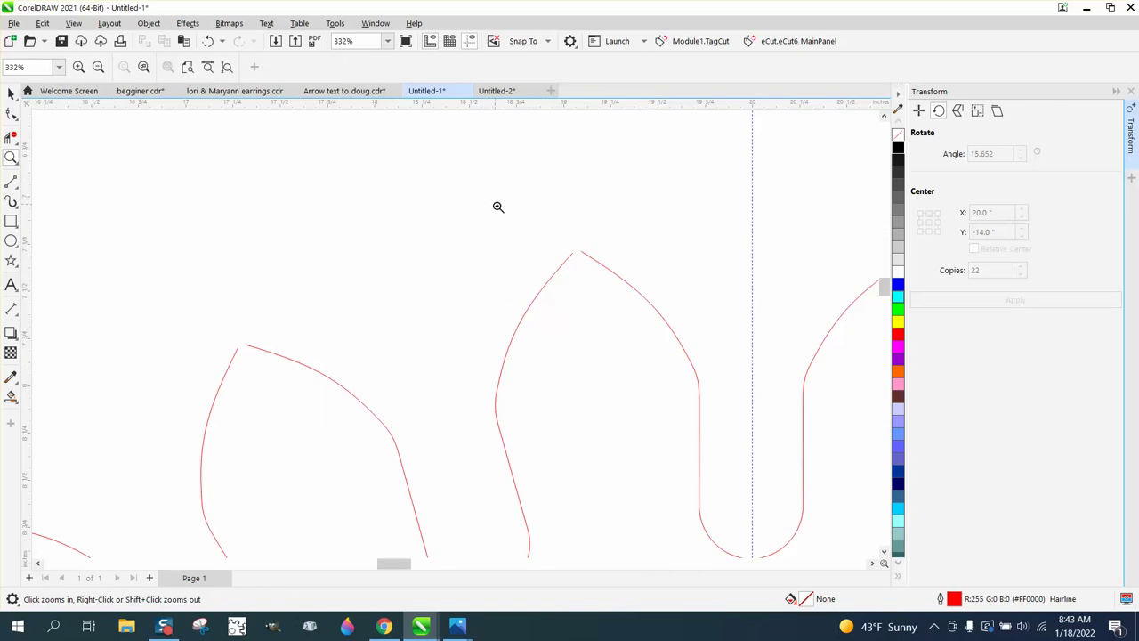
{"action": "scroll", "coordinate": [569, 258], "scroll_direction": "up", "scroll_amount": 3}
{"action": "scroll", "coordinate": [319, 204], "scroll_direction": "down", "scroll_amount": 5}
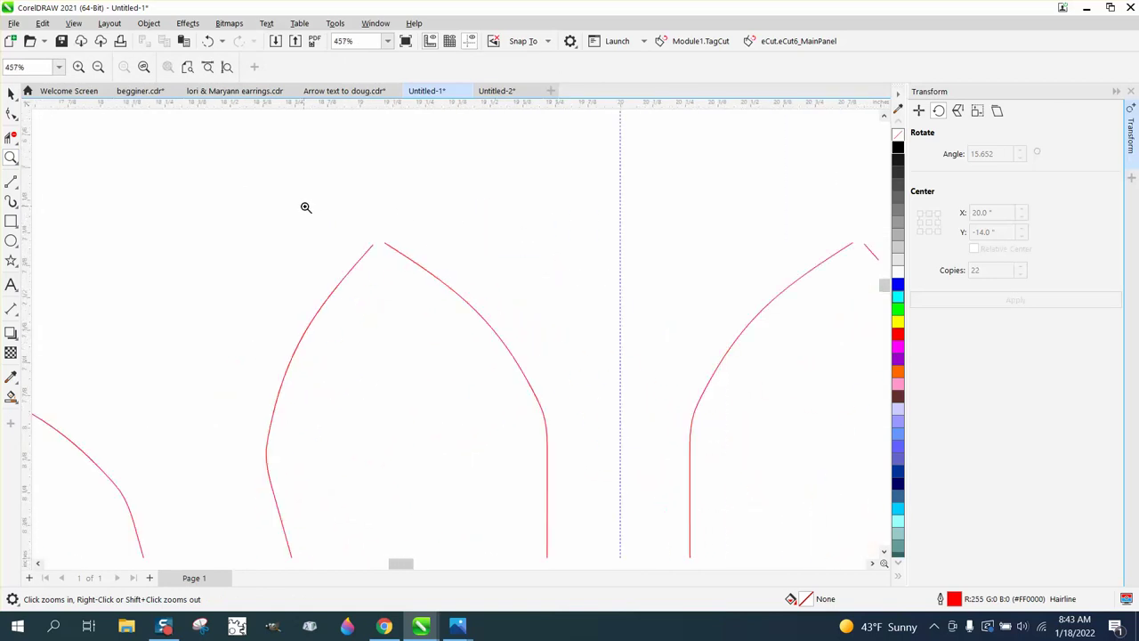
{"action": "scroll", "coordinate": [321, 214], "scroll_direction": "down", "scroll_amount": 3}
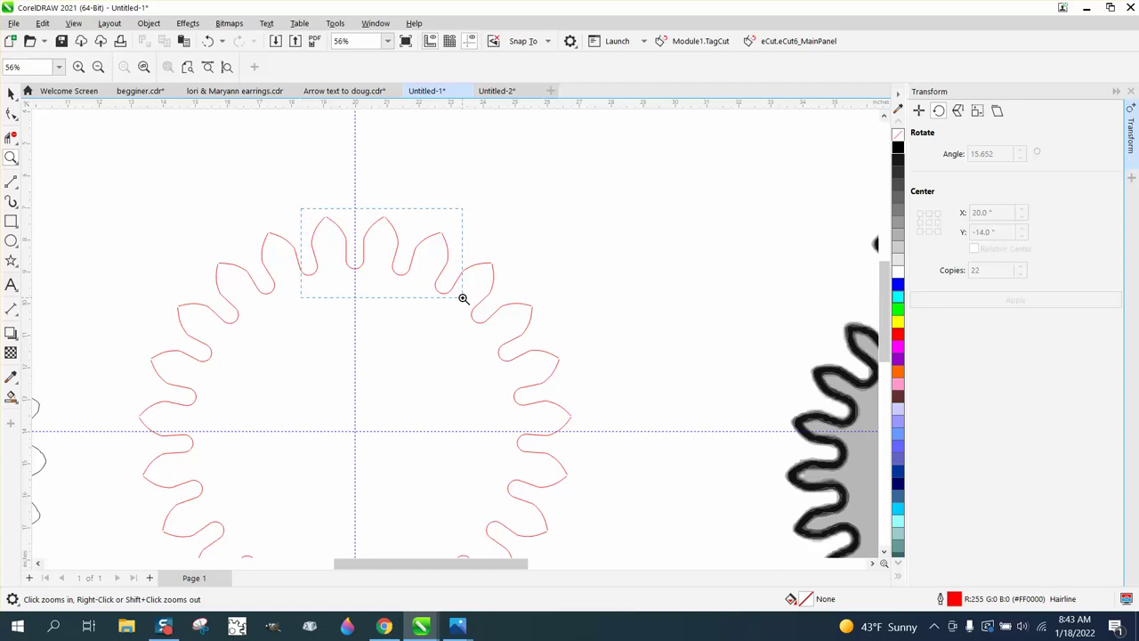
{"action": "left_click_drag", "start_coordinate": [305, 214], "coordinate": [458, 294]}
Drag one tooth's top-left and top-right end nodes up and outward with the Shape tool
{"action": "left_click", "coordinate": [11, 114]}
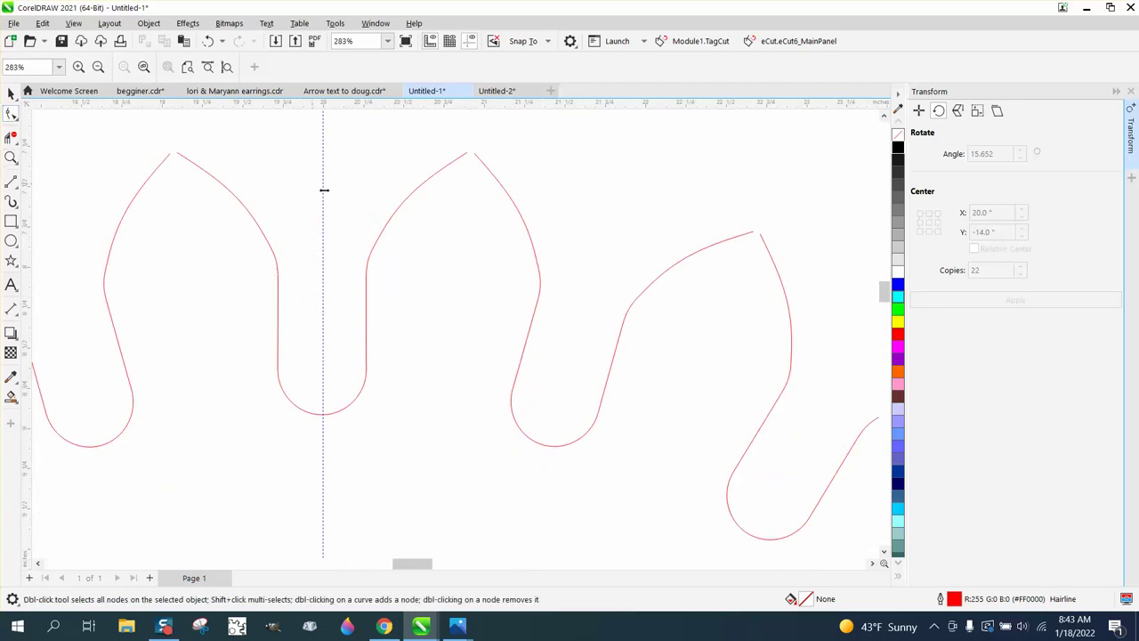
{"action": "left_click", "coordinate": [12, 94]}
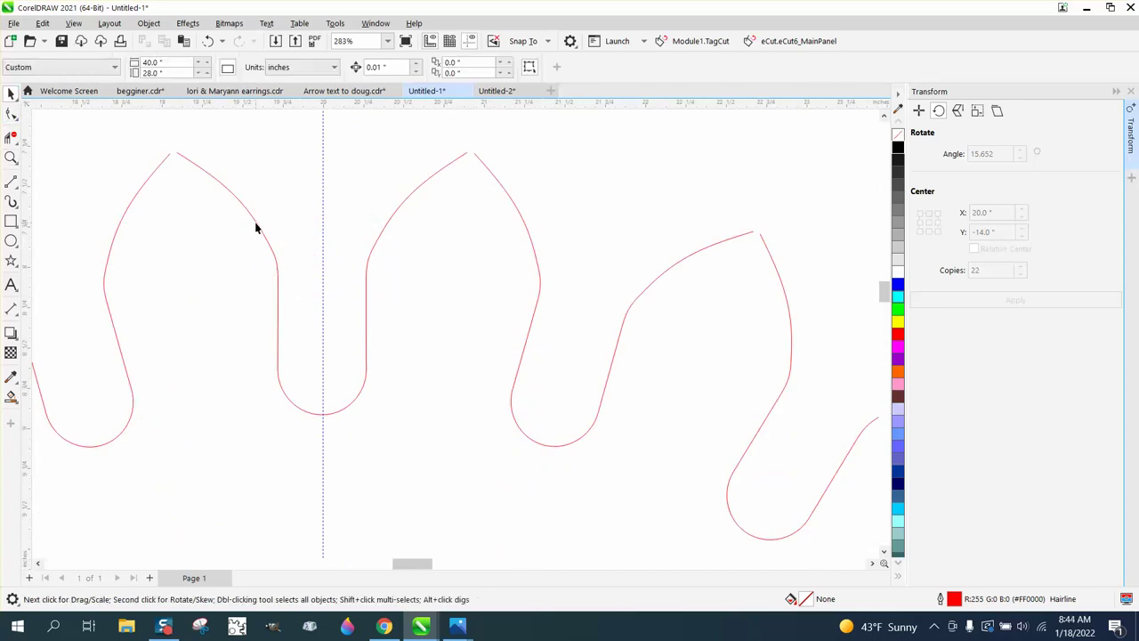
{"action": "left_click", "coordinate": [256, 228]}
{"action": "left_click", "coordinate": [11, 114]}
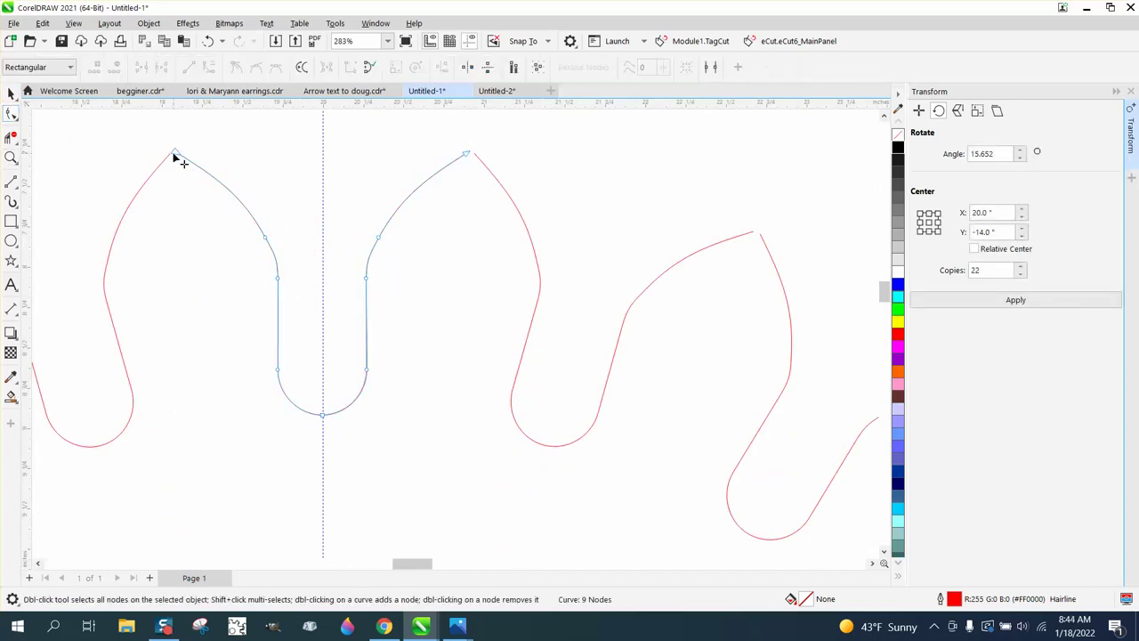
{"action": "left_click_drag", "start_coordinate": [177, 155], "coordinate": [167, 145]}
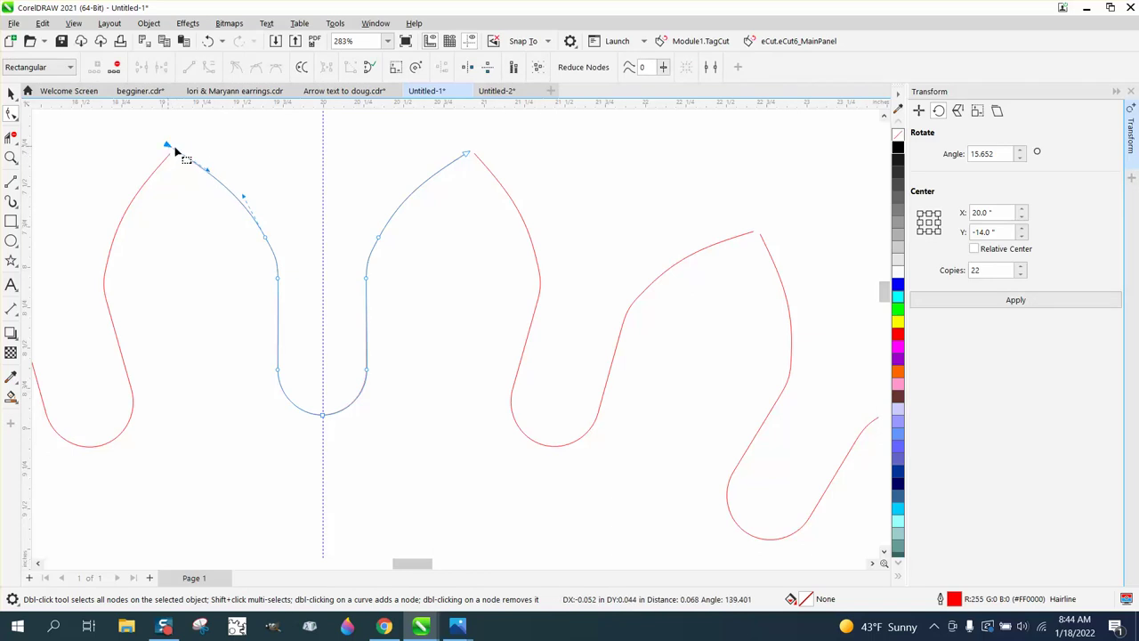
{"action": "left_click_drag", "start_coordinate": [469, 158], "coordinate": [477, 152]}
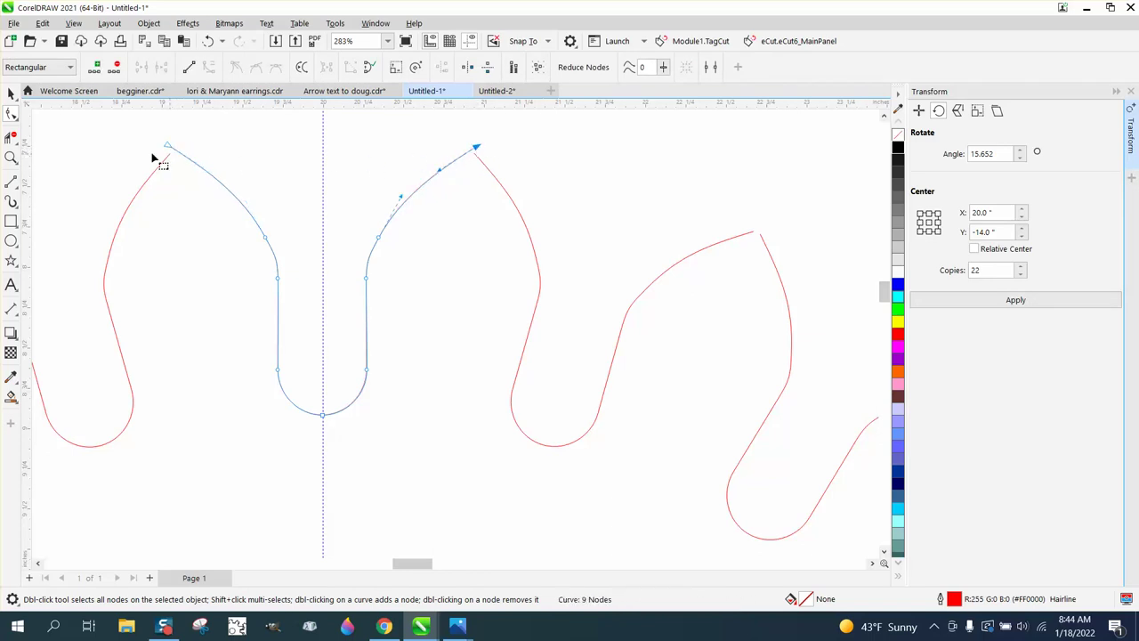
{"action": "left_click", "coordinate": [11, 93]}
{"action": "scroll", "coordinate": [561, 303], "scroll_direction": "down", "scroll_amount": 1}
Set the nudge distance to 2" and nudge the top-centre tooth up twice
{"action": "left_click", "coordinate": [545, 294]}
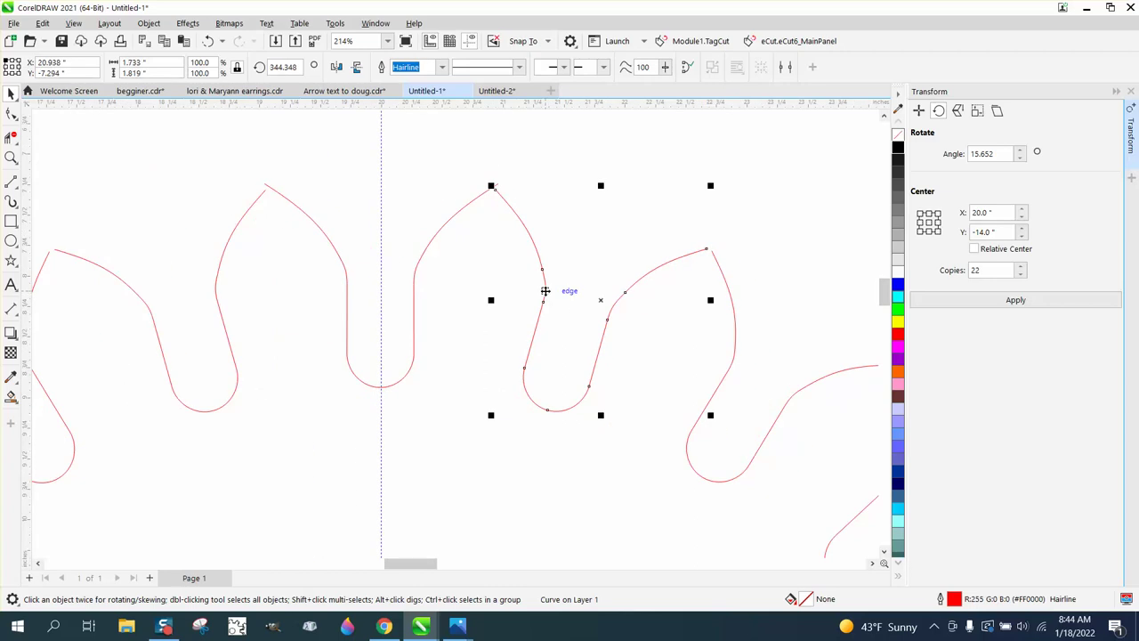
{"action": "key", "text": "Escape"}
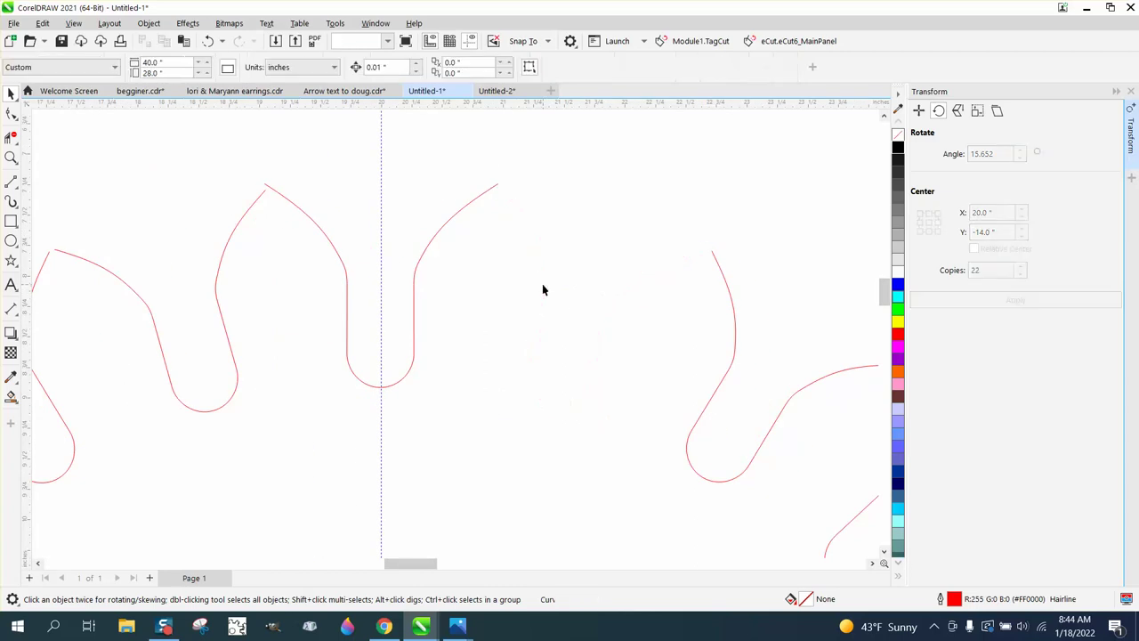
{"action": "scroll", "coordinate": [541, 287], "scroll_direction": "down", "scroll_amount": 5}
{"action": "double_click", "coordinate": [378, 67]}
{"action": "type", "text": "2"}
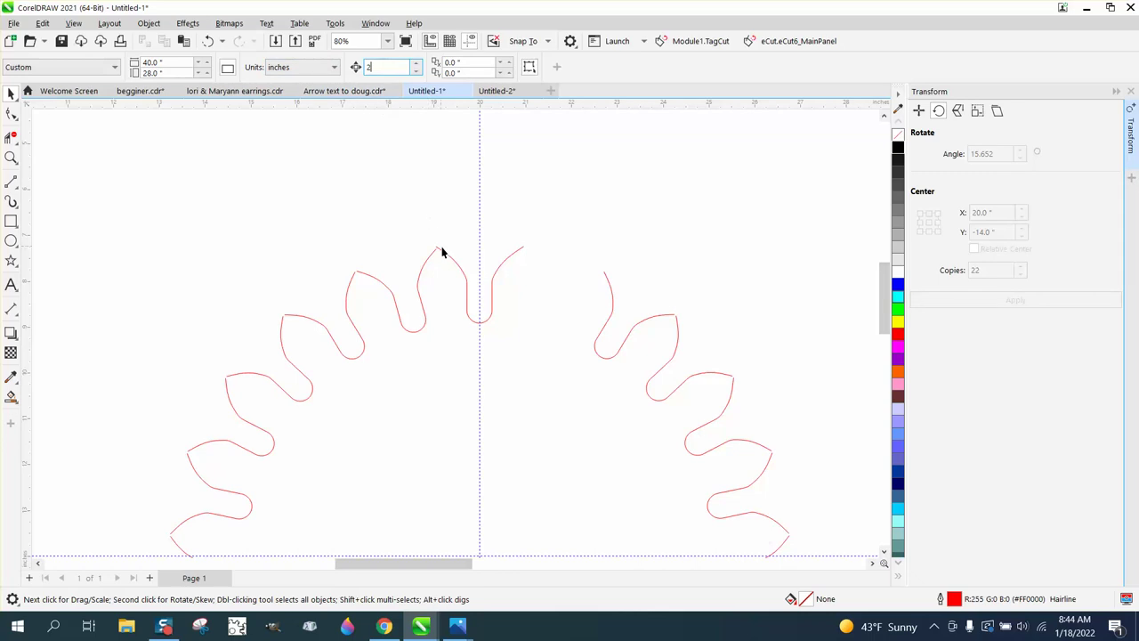
{"action": "left_click", "coordinate": [453, 259]}
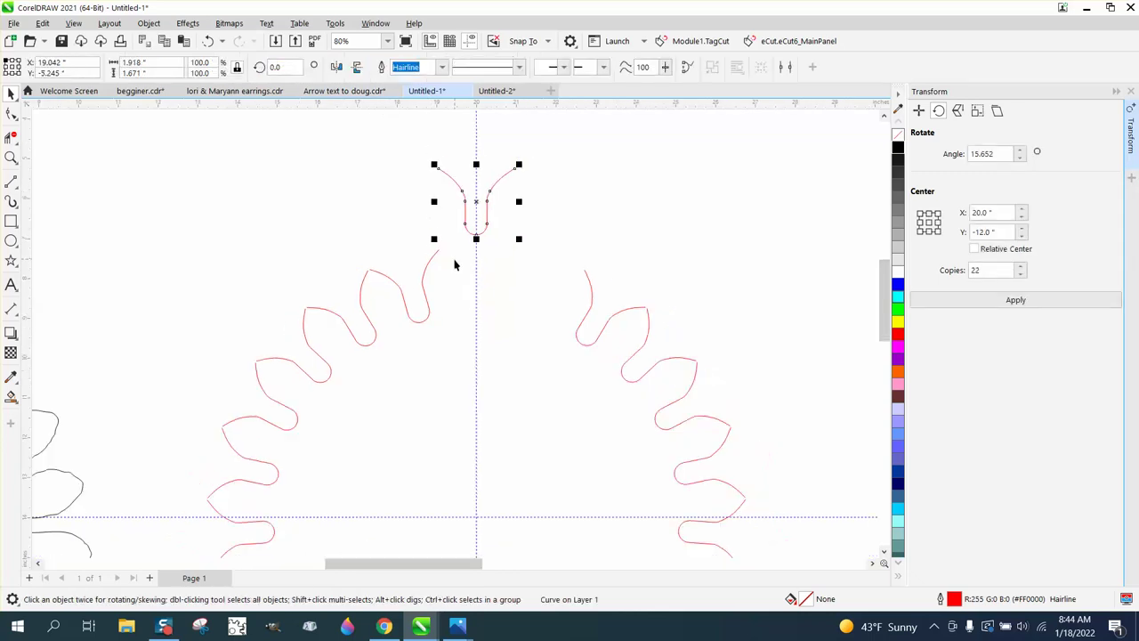
{"action": "key", "text": "Up"}
{"action": "scroll", "coordinate": [454, 259], "scroll_direction": "down", "scroll_amount": 2}
{"action": "key", "text": "Up"}
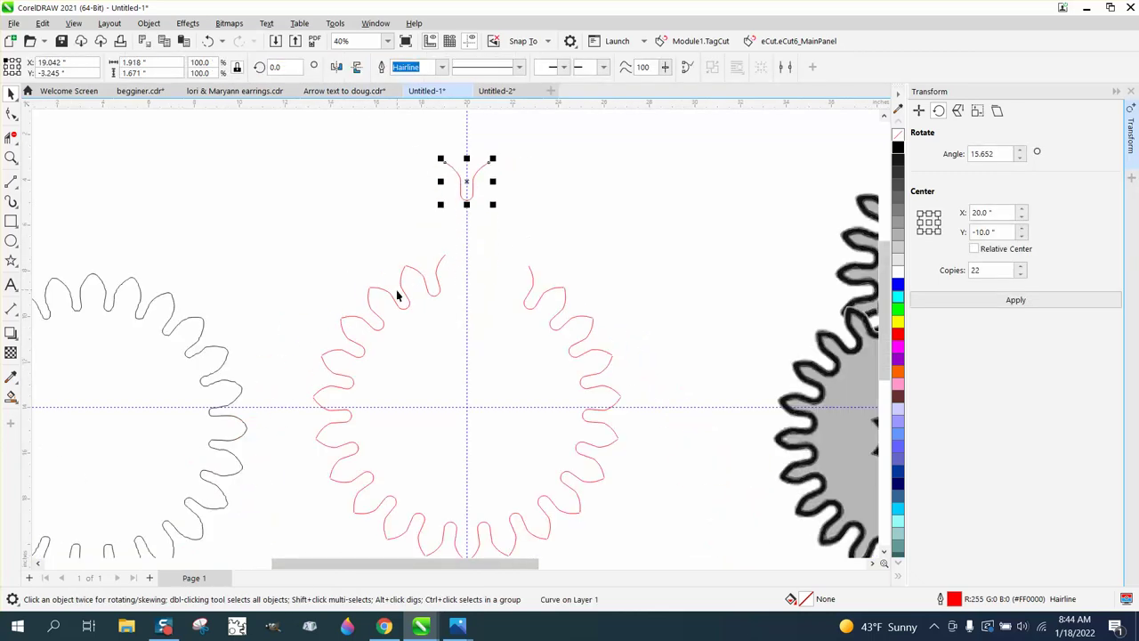
{"action": "scroll", "coordinate": [396, 297], "scroll_direction": "down", "scroll_amount": 2}
Delete the partial ring, move the tooth back down, and apply 22 rotated copies
{"action": "left_click_drag", "start_coordinate": [338, 259], "coordinate": [611, 485]}
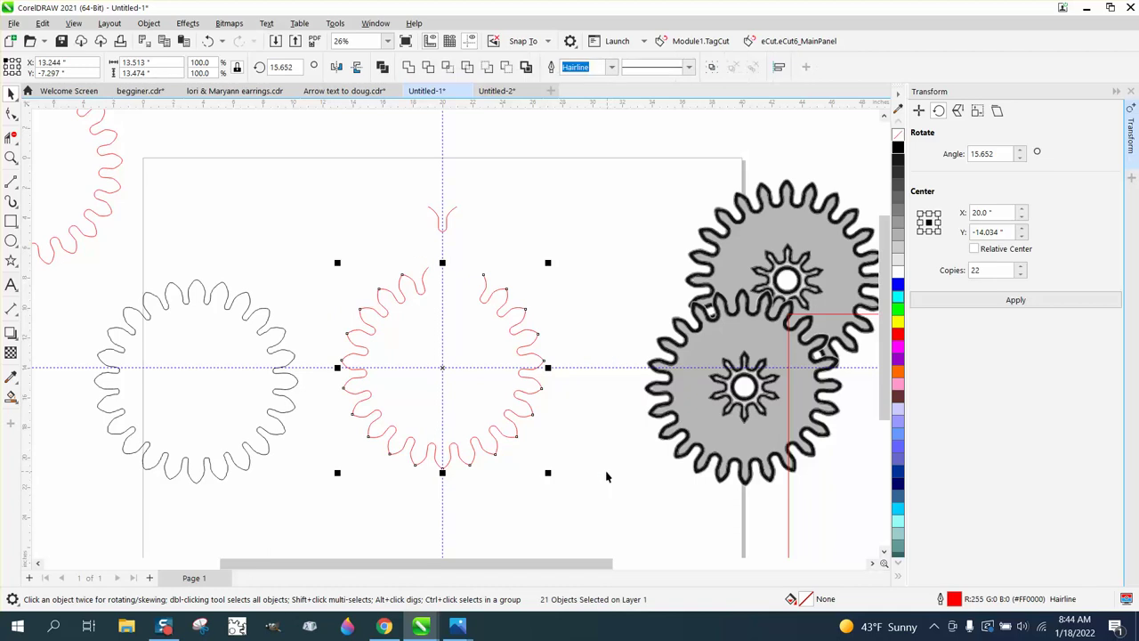
{"action": "key", "text": "Delete"}
{"action": "left_click", "coordinate": [446, 230]}
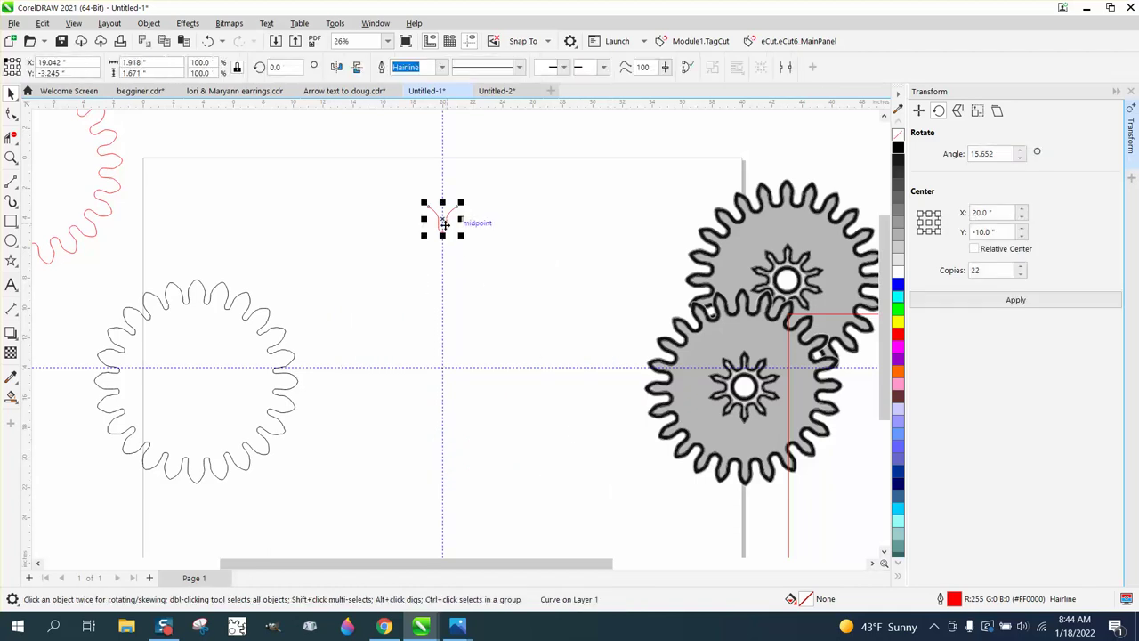
{"action": "left_click_drag", "start_coordinate": [447, 228], "coordinate": [447, 286]}
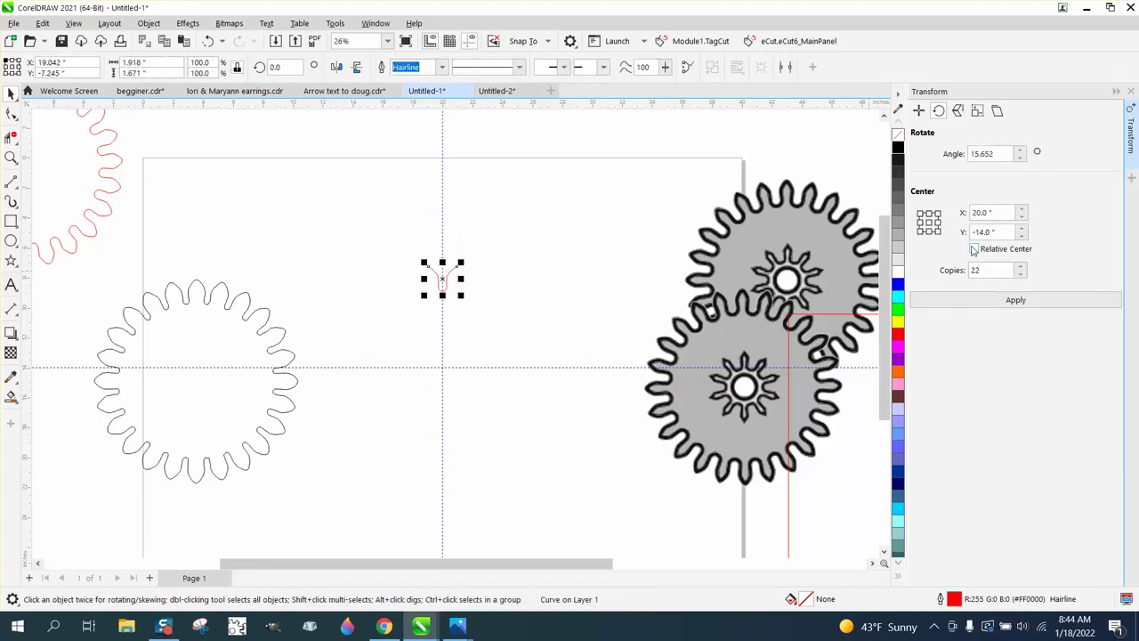
{"action": "left_click", "coordinate": [1016, 301]}
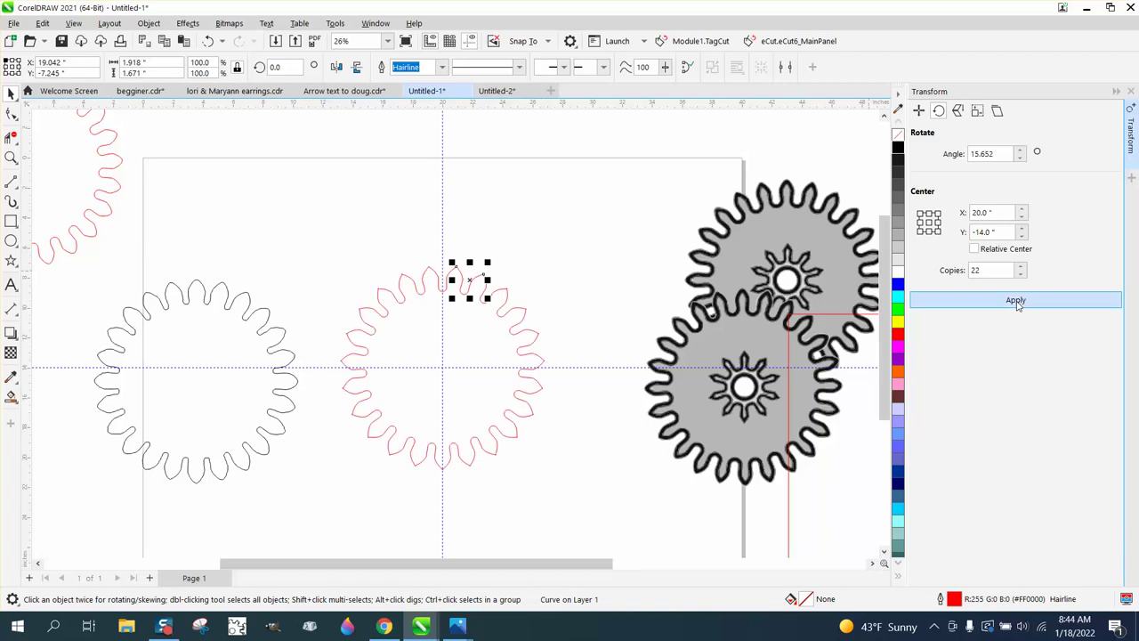
Smart Fill the gear ring's interior into one shape and move it up-left
{"action": "left_click", "coordinate": [10, 158]}
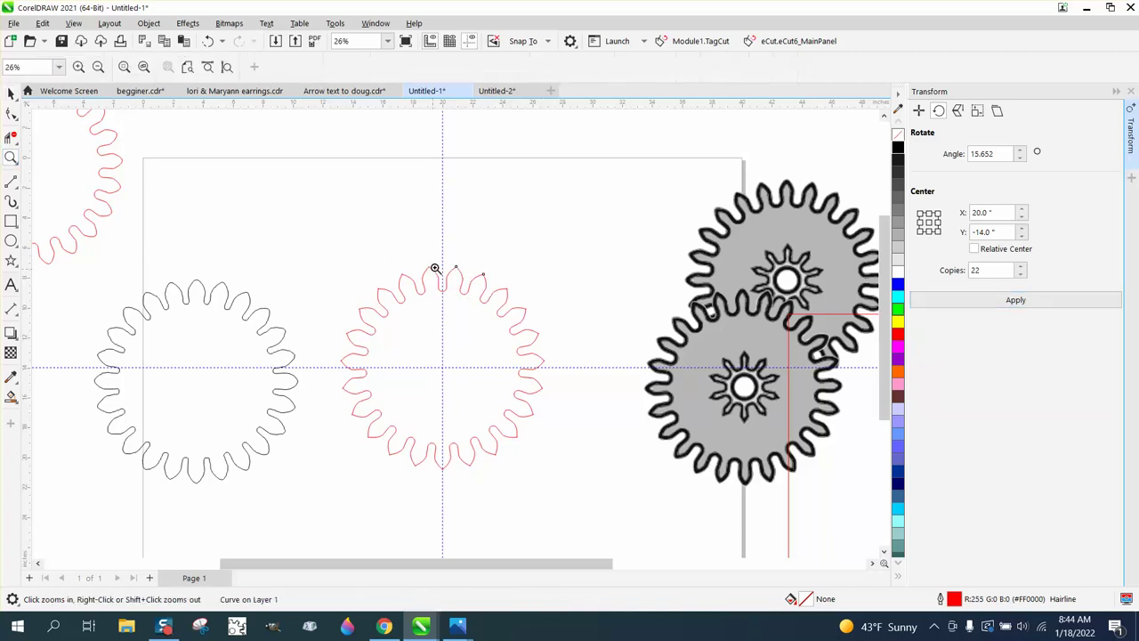
{"action": "left_click_drag", "start_coordinate": [441, 260], "coordinate": [488, 277]}
{"action": "scroll", "coordinate": [399, 194], "scroll_direction": "down", "scroll_amount": 5}
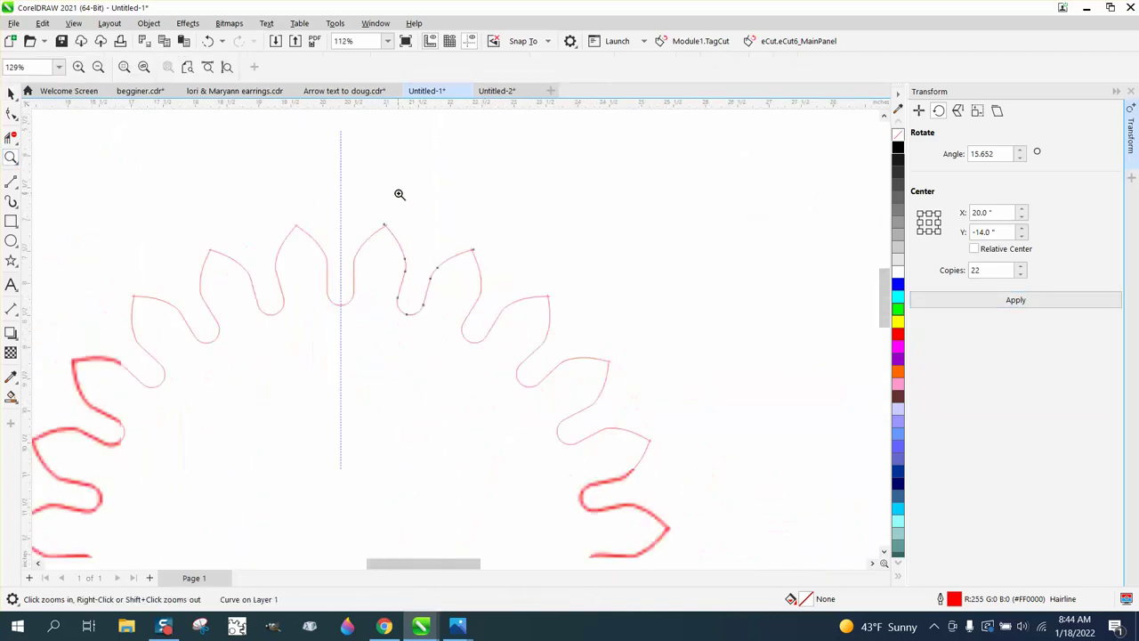
{"action": "left_click", "coordinate": [10, 396]}
{"action": "left_click", "coordinate": [318, 362]}
{"action": "scroll", "coordinate": [342, 347], "scroll_direction": "down", "scroll_amount": 1}
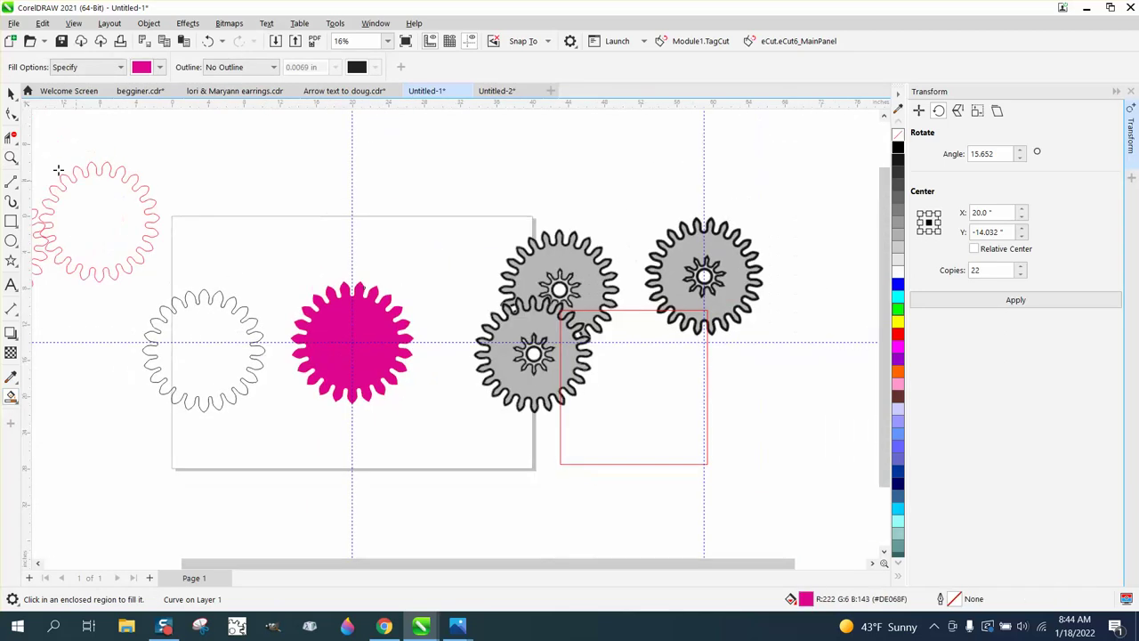
{"action": "left_click", "coordinate": [11, 93]}
{"action": "left_click_drag", "start_coordinate": [341, 306], "coordinate": [268, 162]}
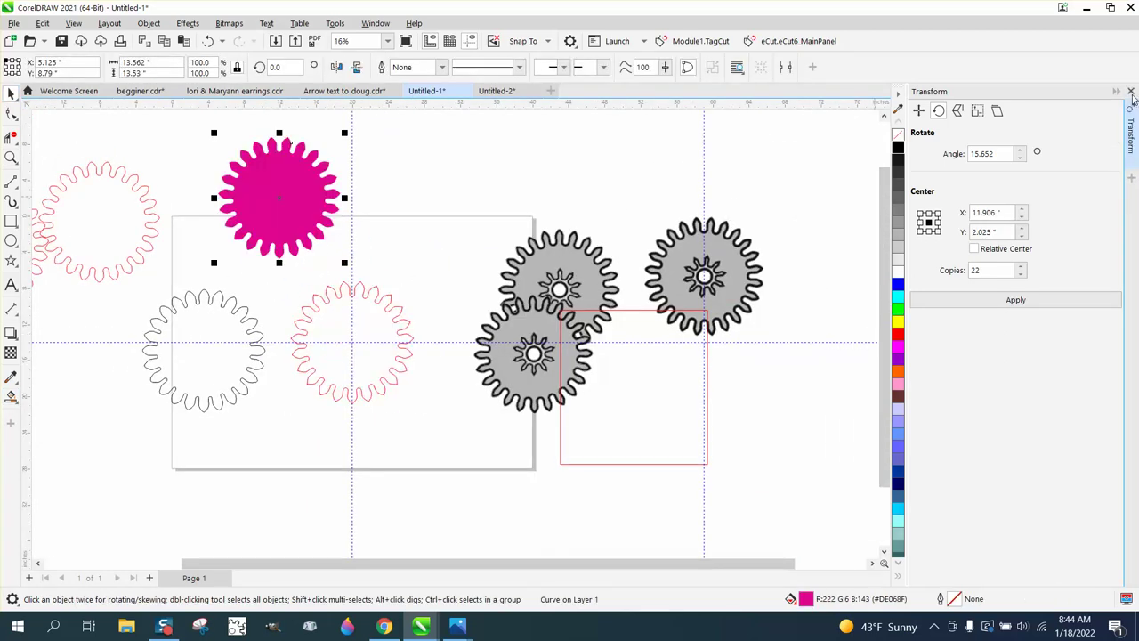
Give the new gear shape no fill and a red outline
{"action": "left_click", "coordinate": [1131, 93]}
{"action": "left_click", "coordinate": [1131, 136]}
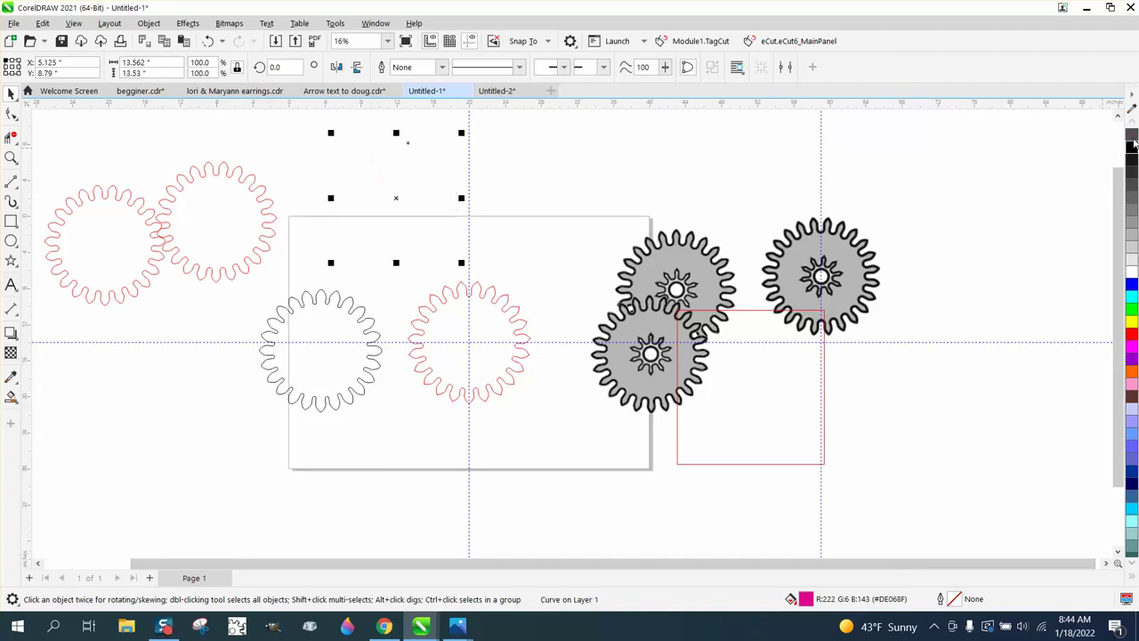
{"action": "right_click", "coordinate": [1131, 333]}
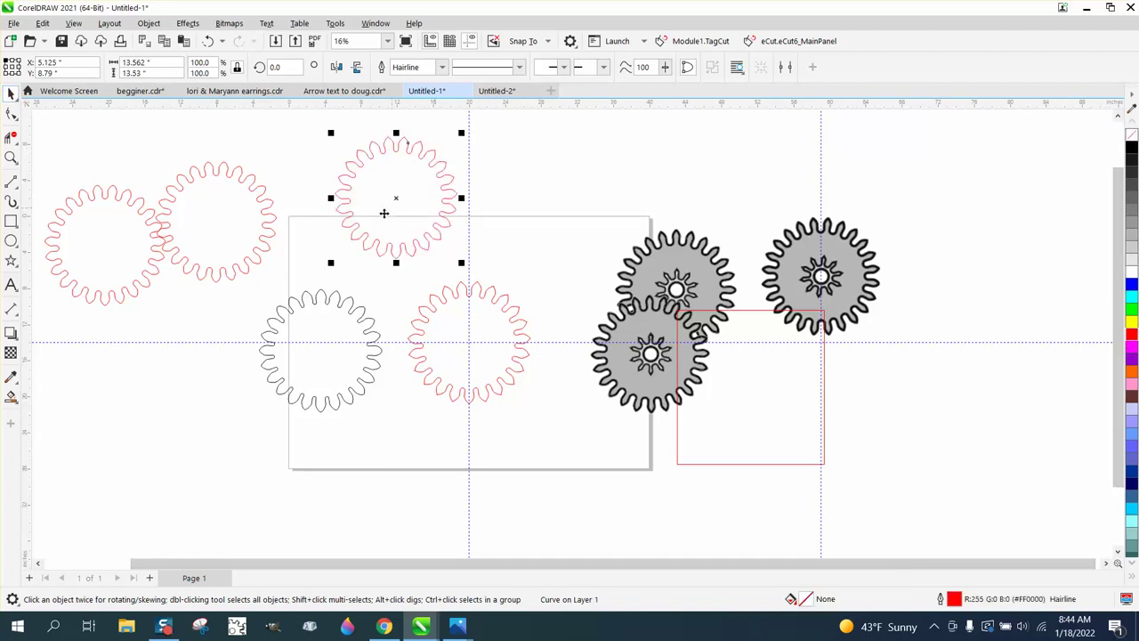
Delete the old segmented red ring, the black gear and the red fragment
{"action": "left_click_drag", "start_coordinate": [252, 286], "coordinate": [587, 412]}
{"action": "key", "text": "Delete"}
{"action": "left_click", "coordinate": [376, 337]}
{"action": "key", "text": "Delete"}
{"action": "left_click", "coordinate": [469, 290]}
{"action": "key", "text": "Delete"}
{"action": "left_click", "coordinate": [12, 158]}
{"action": "left_click_drag", "start_coordinate": [350, 160], "coordinate": [552, 264]}
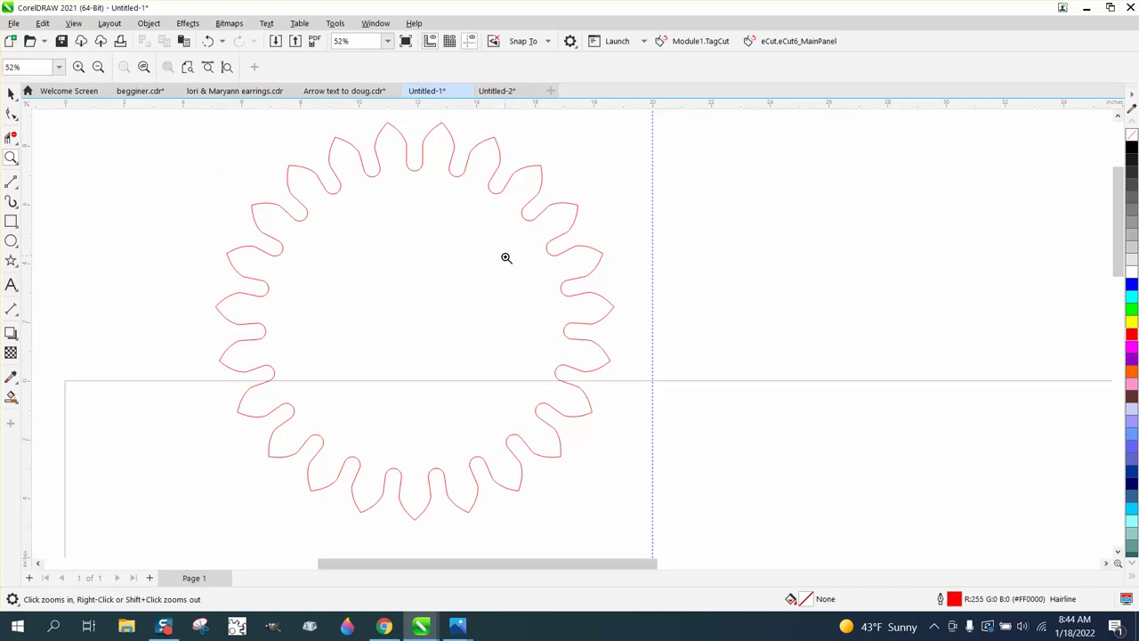
Drag the red gear beside the other gear and shift it to X 16.448", Y 14.724" for meshing
{"action": "right_click", "coordinate": [433, 268]}
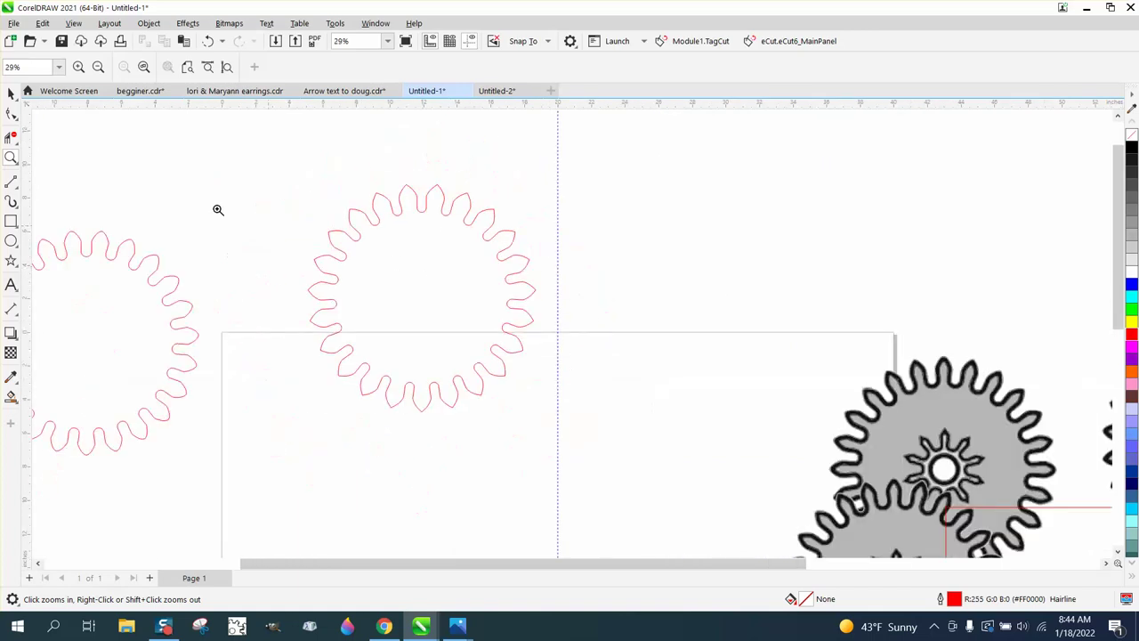
{"action": "left_click", "coordinate": [11, 93]}
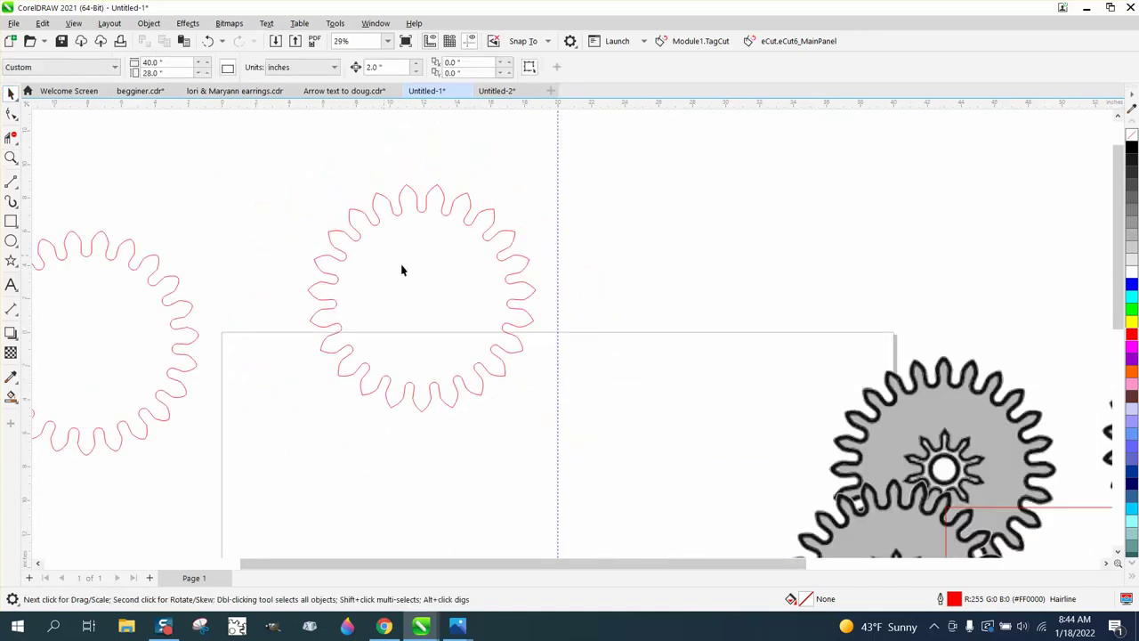
{"action": "left_click", "coordinate": [487, 244]}
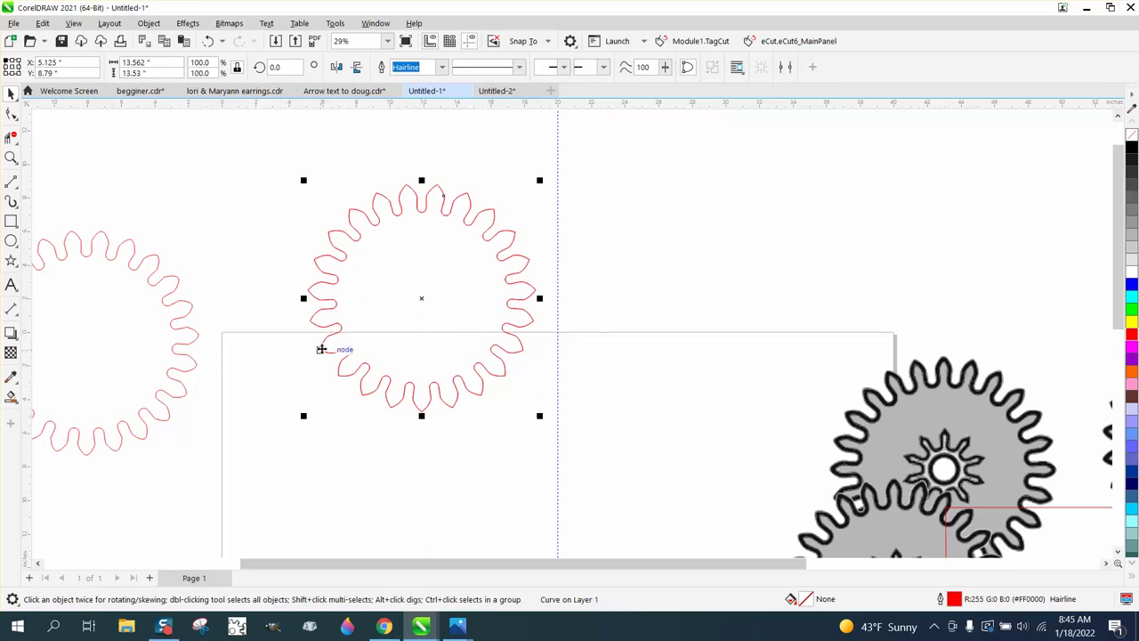
{"action": "left_click_drag", "start_coordinate": [322, 350], "coordinate": [522, 248]}
{"action": "left_click", "coordinate": [11, 157]}
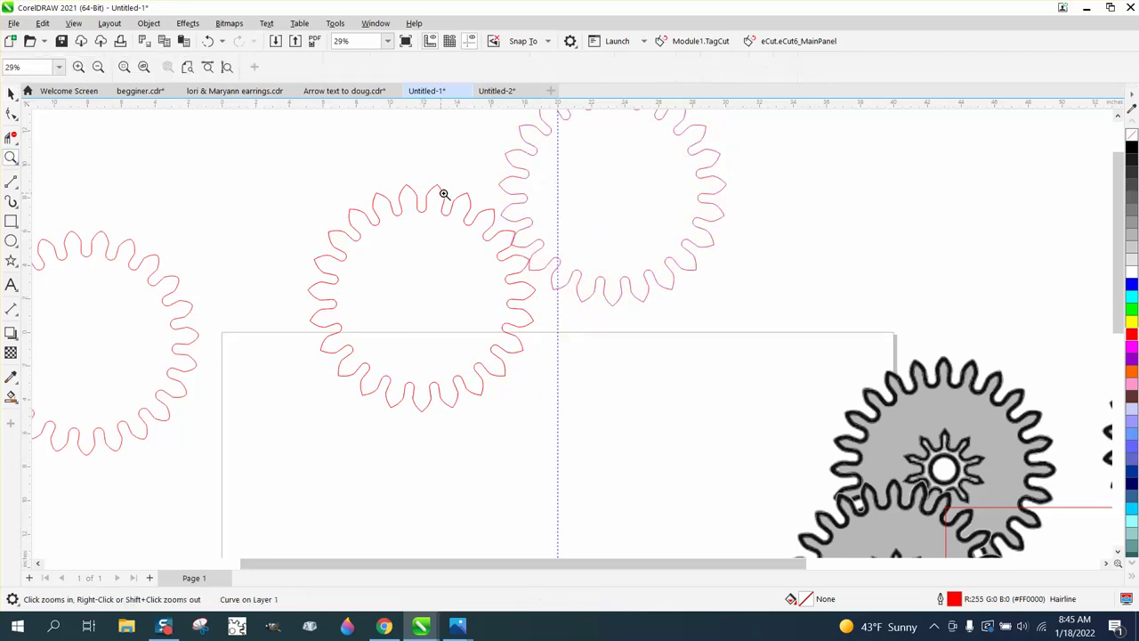
{"action": "left_click_drag", "start_coordinate": [462, 184], "coordinate": [735, 394]}
{"action": "left_click", "coordinate": [10, 92]}
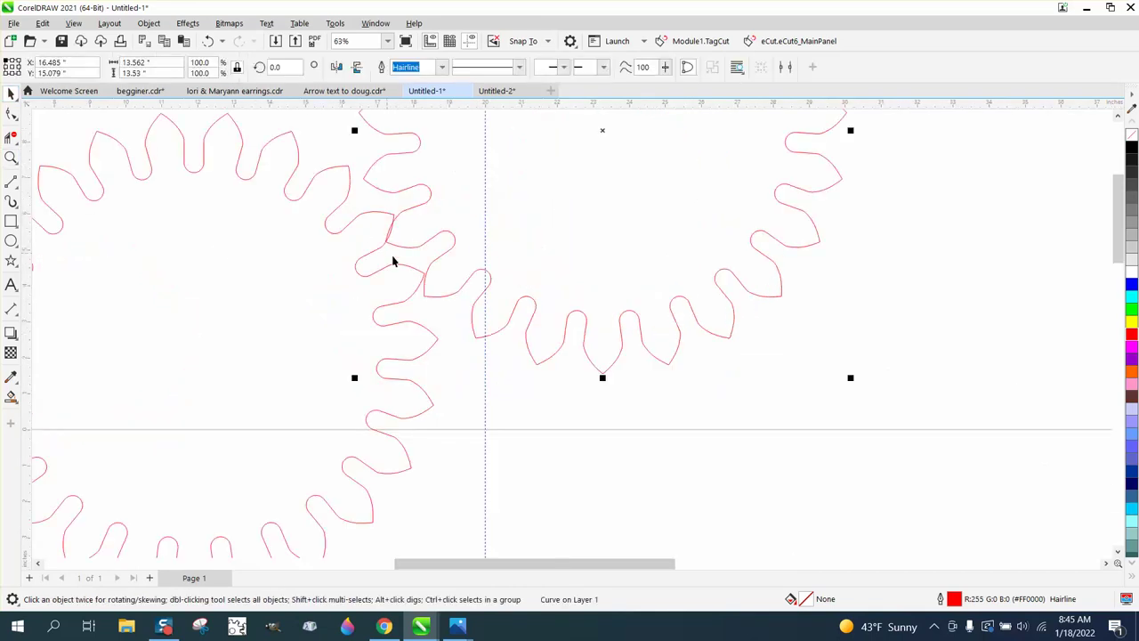
{"action": "left_click_drag", "start_coordinate": [385, 241], "coordinate": [386, 259]}
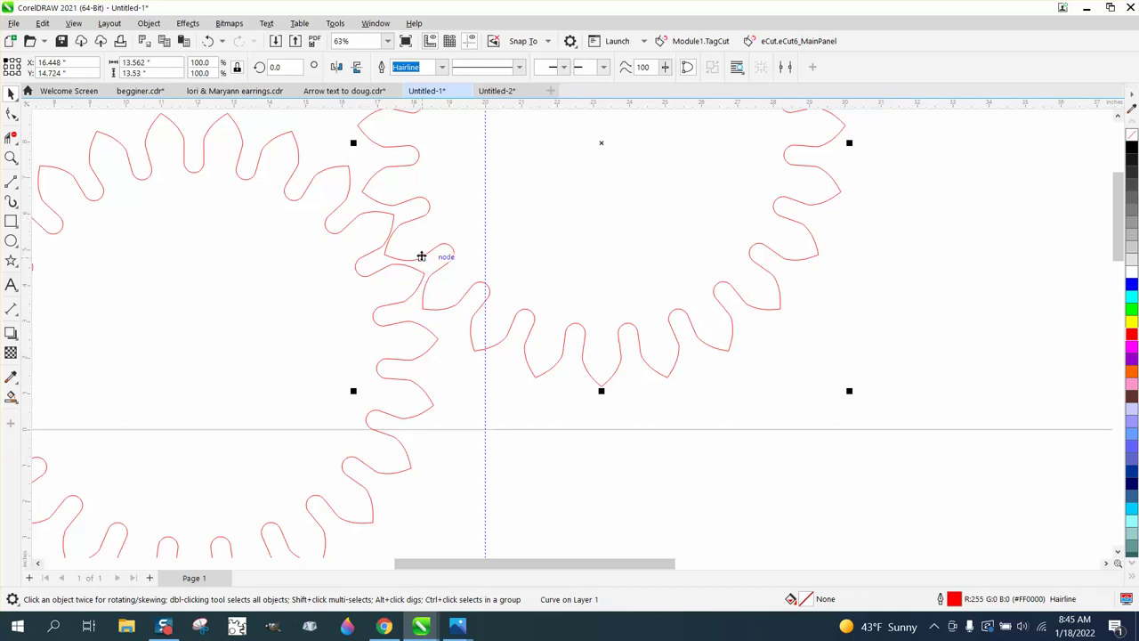
Delete the three grey gears and the red square, then zoom in on the meshing red gears
{"action": "scroll", "coordinate": [518, 233], "scroll_direction": "down", "scroll_amount": 4}
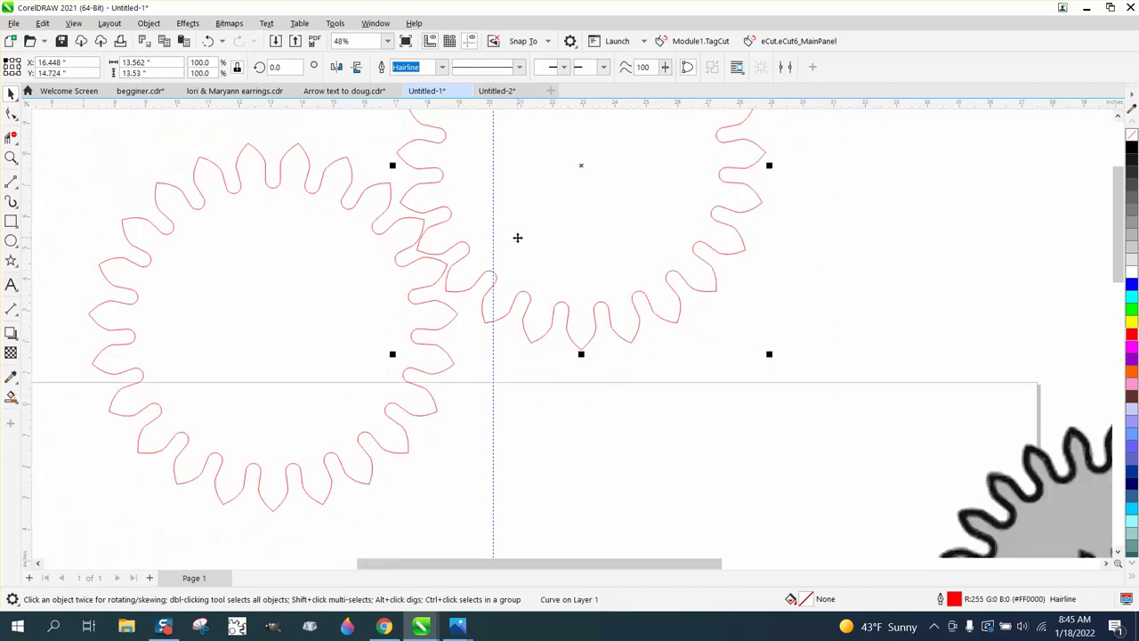
{"action": "scroll", "coordinate": [514, 241], "scroll_direction": "down", "scroll_amount": 1}
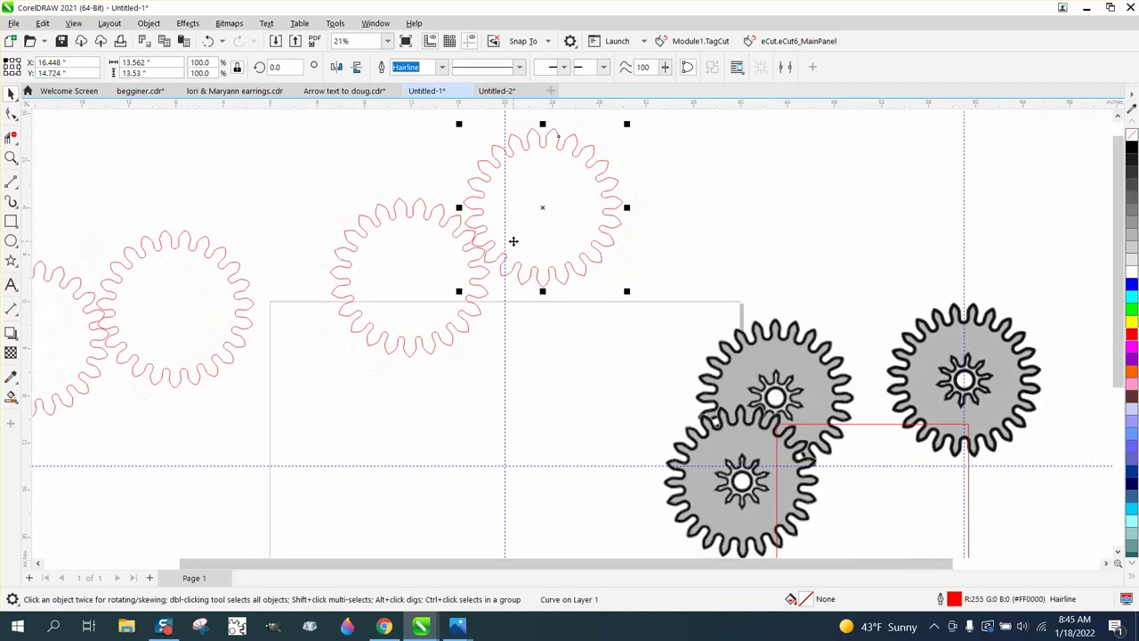
{"action": "scroll", "coordinate": [513, 241], "scroll_direction": "down", "scroll_amount": 1}
{"action": "scroll", "coordinate": [513, 241], "scroll_direction": "down", "scroll_amount": 1}
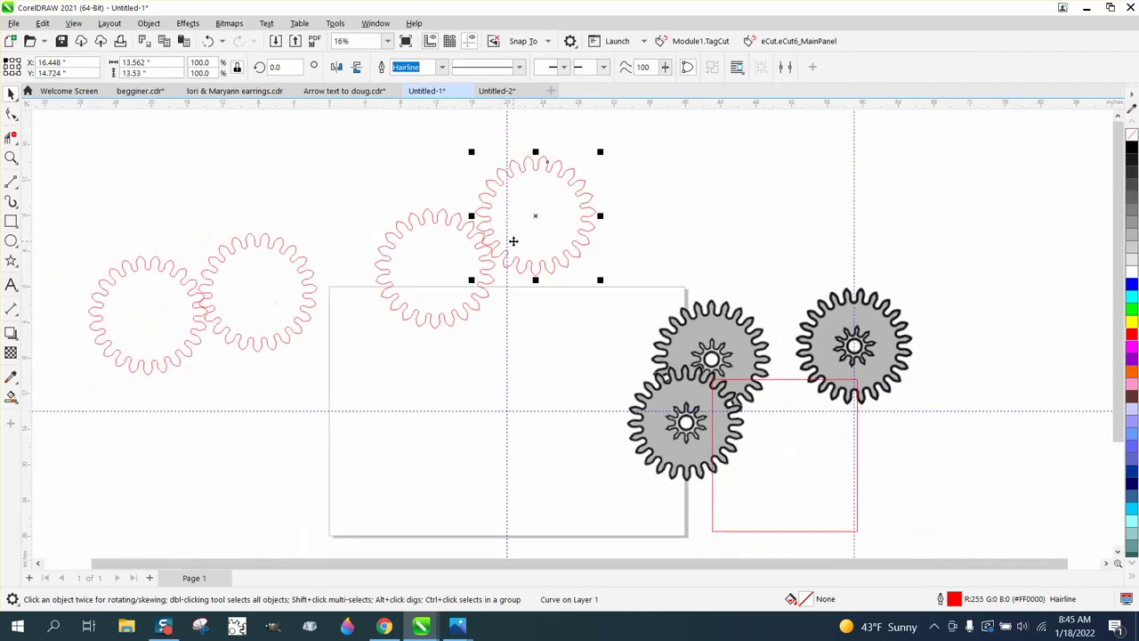
{"action": "scroll", "coordinate": [513, 241], "scroll_direction": "down", "scroll_amount": 1}
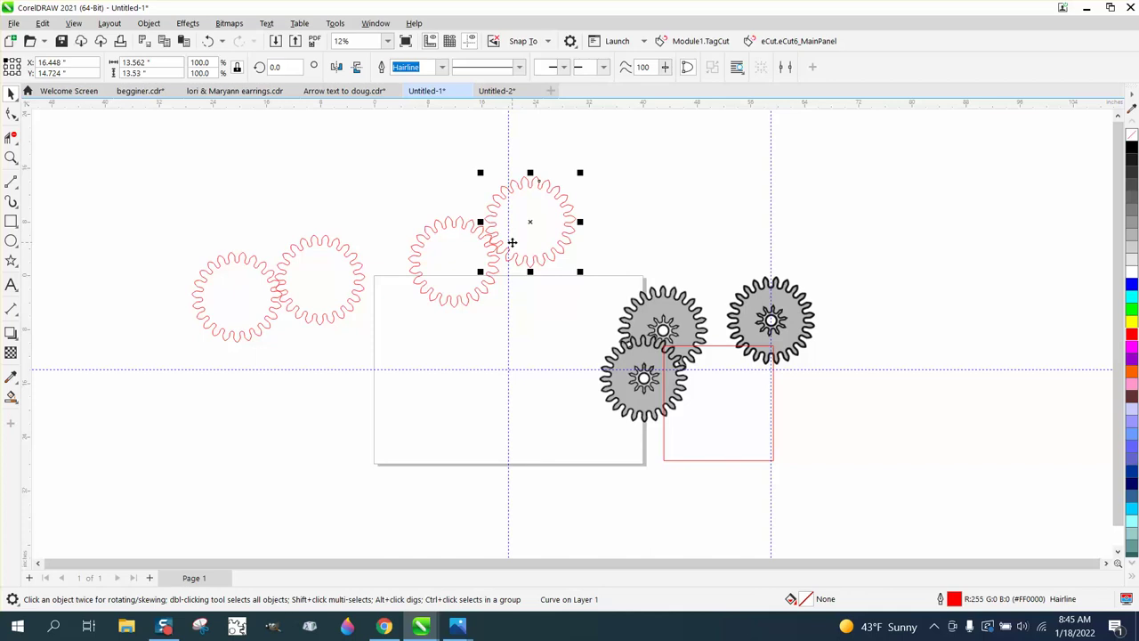
{"action": "left_click_drag", "start_coordinate": [590, 276], "coordinate": [935, 488]}
{"action": "key", "text": "Delete"}
{"action": "left_click", "coordinate": [756, 353]}
{"action": "key", "text": "Delete"}
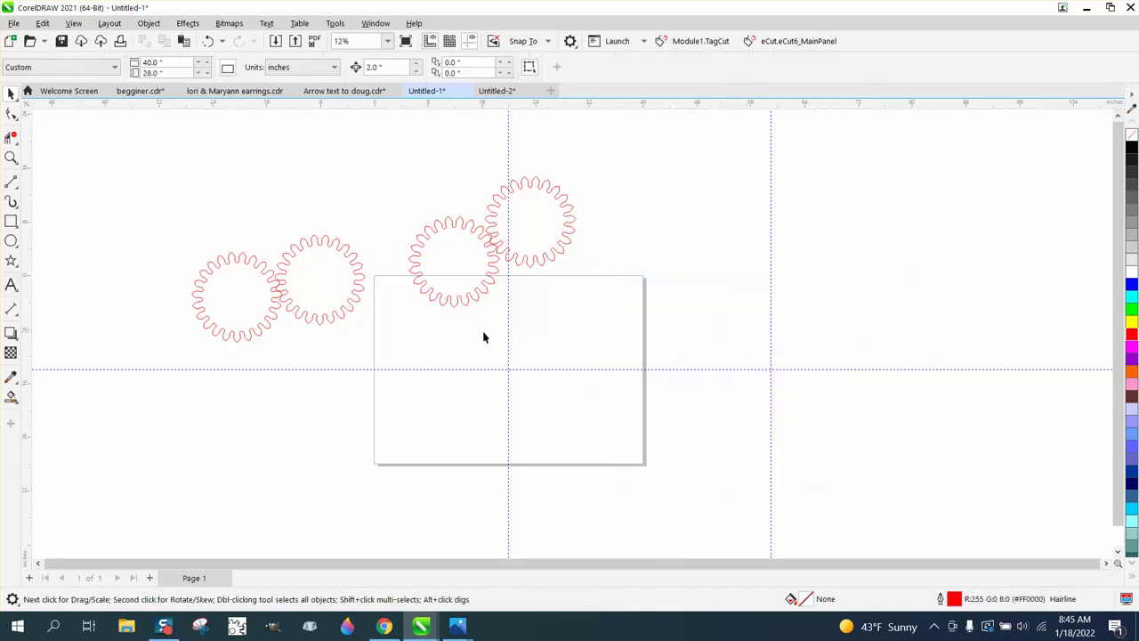
{"action": "left_click", "coordinate": [11, 158]}
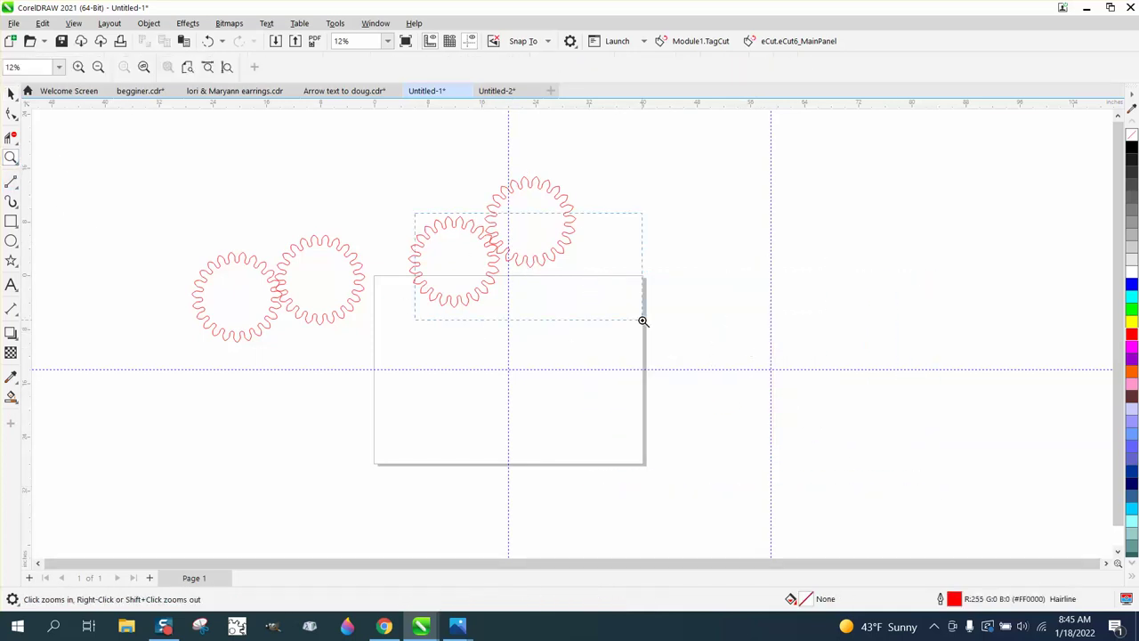
{"action": "left_click_drag", "start_coordinate": [412, 186], "coordinate": [634, 315]}
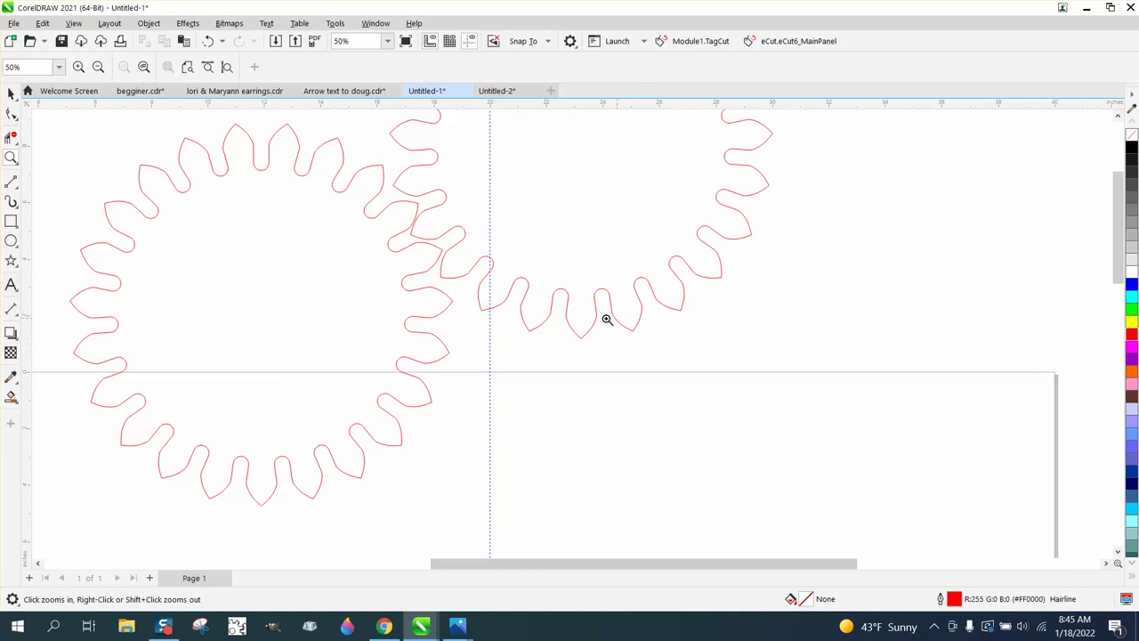